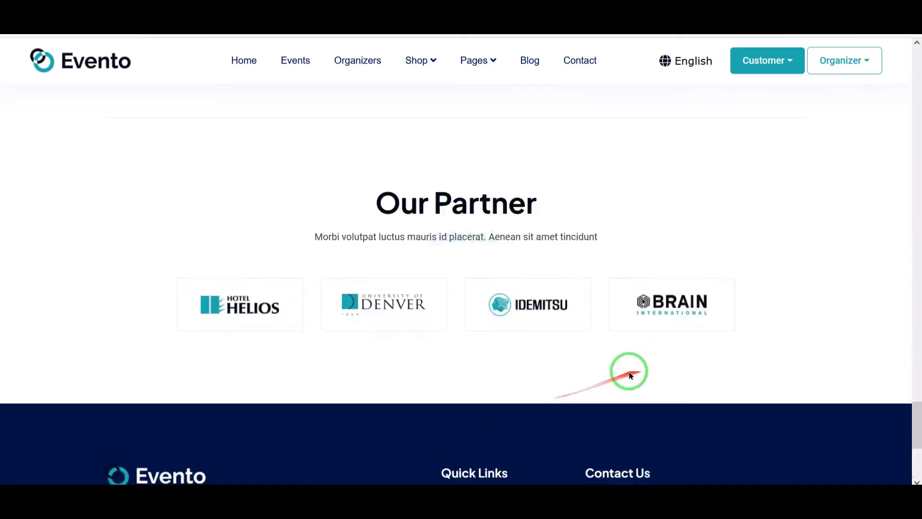
Step: Bring back all the event cards and return to the top of the homepage
{"action": "scroll", "coordinate": [384, 414], "scroll_direction": "up", "scroll_amount": 10}
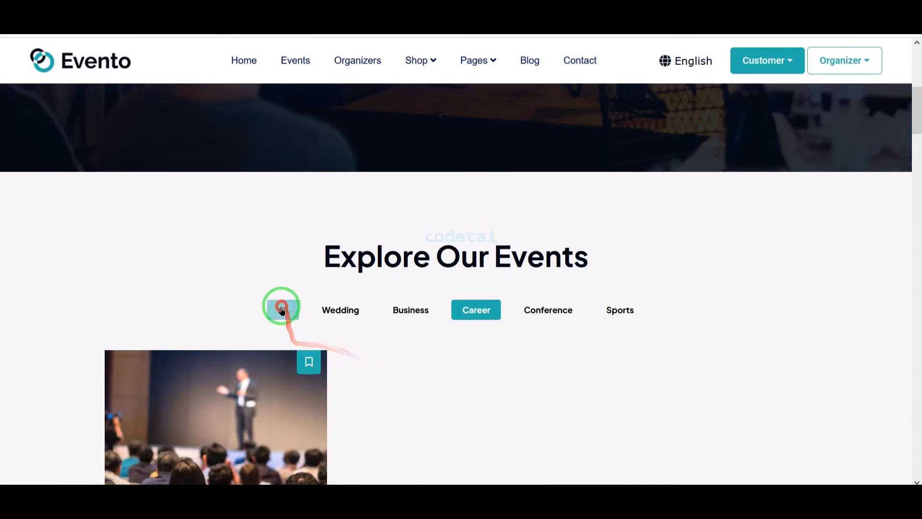
{"action": "left_click", "coordinate": [279, 308]}
{"action": "scroll", "coordinate": [576, 338], "scroll_direction": "up", "scroll_amount": 8}
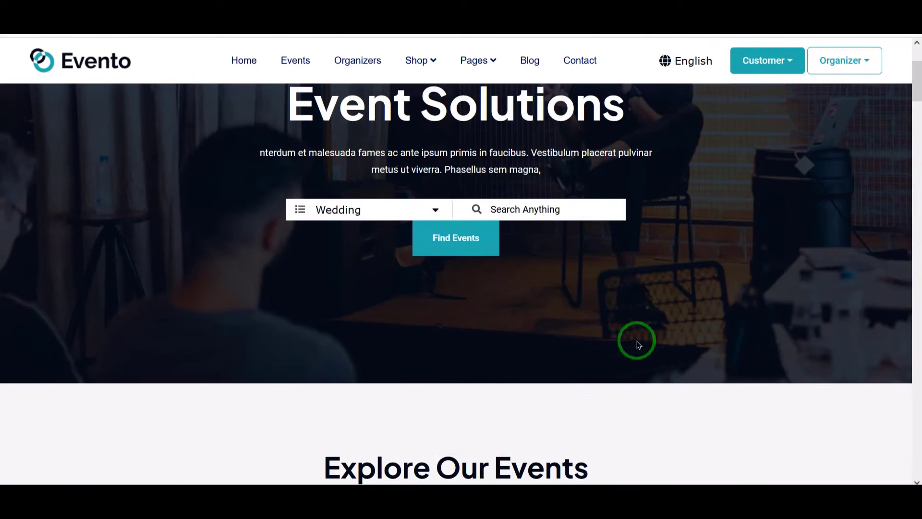
{"action": "scroll", "coordinate": [643, 343], "scroll_direction": "up", "scroll_amount": 1}
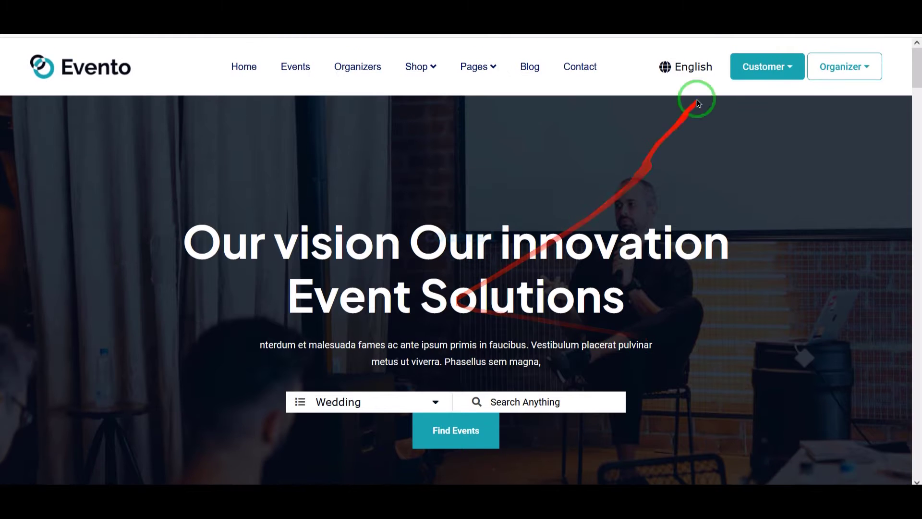
Step: Check the Customer and Organizer login/signup dropdowns, then start entering the admin URL
{"action": "left_click", "coordinate": [789, 68]}
{"action": "left_click", "coordinate": [845, 68]}
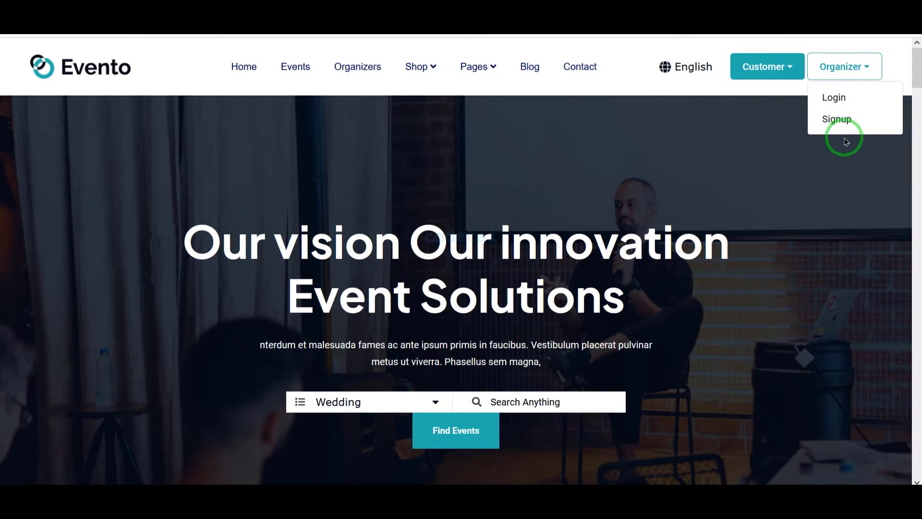
{"action": "left_click", "coordinate": [421, 24]}
Step: Load the Evento admin page and scroll through the dashboard's sales charts and menu sections
{"action": "type", "text": "admin"}
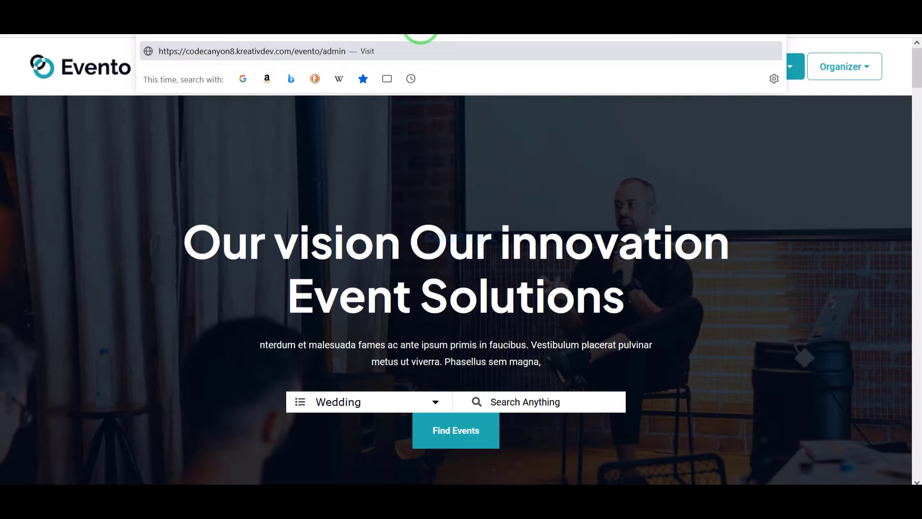
{"action": "key", "text": "Return"}
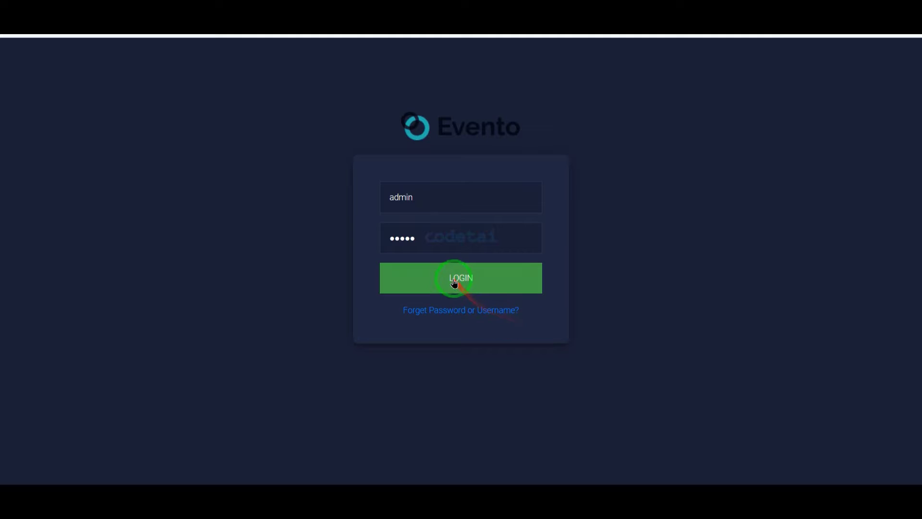
{"action": "scroll", "coordinate": [456, 286], "scroll_direction": "down", "scroll_amount": 8}
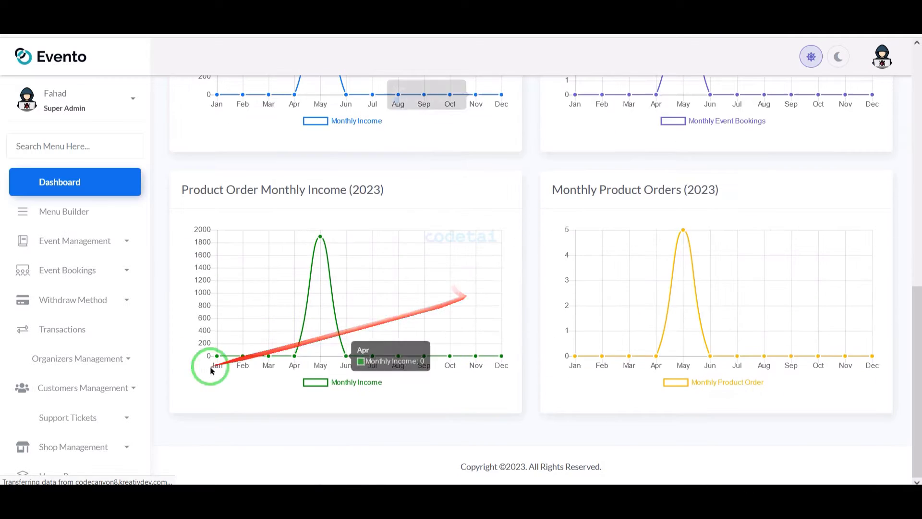
{"action": "scroll", "coordinate": [72, 243], "scroll_direction": "down", "scroll_amount": 3}
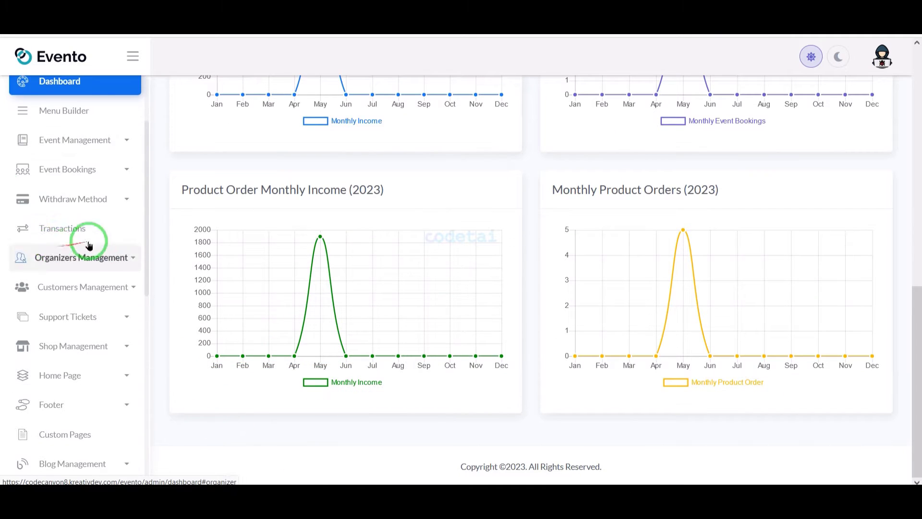
{"action": "scroll", "coordinate": [82, 262], "scroll_direction": "down", "scroll_amount": 7}
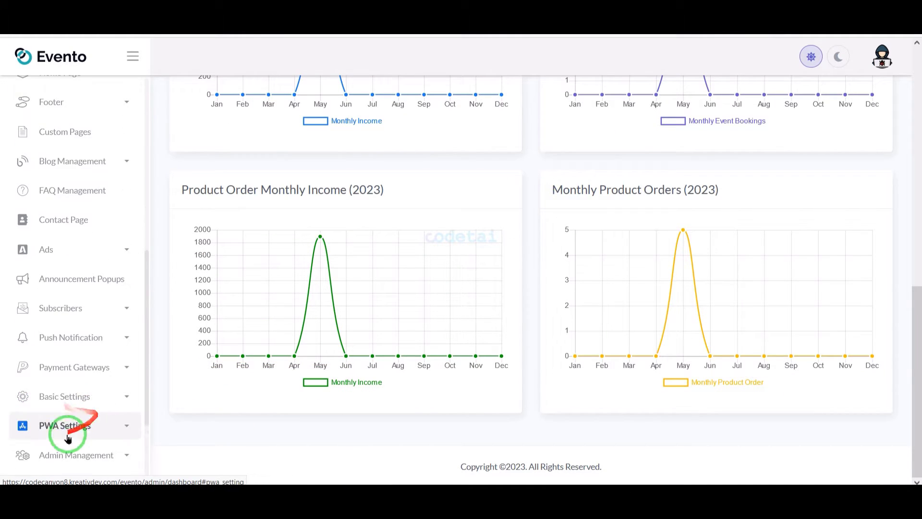
{"action": "scroll", "coordinate": [101, 427], "scroll_direction": "up", "scroll_amount": 4}
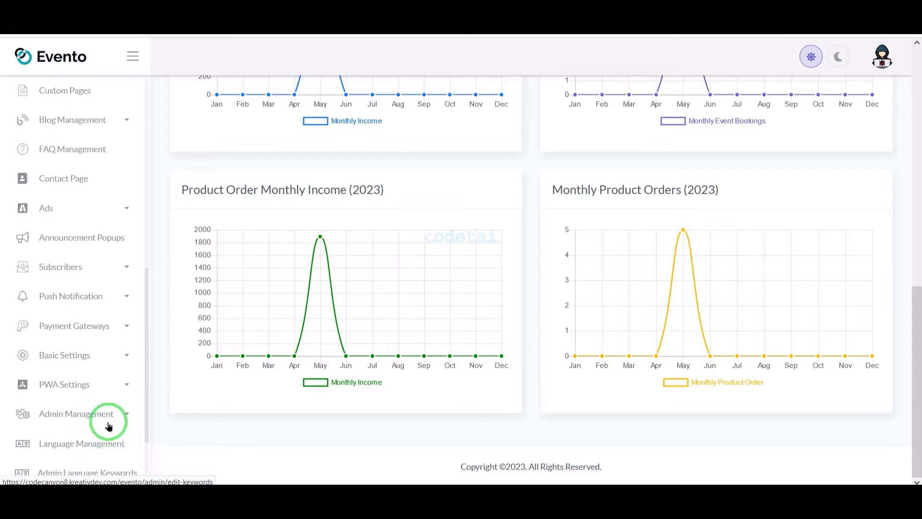
{"action": "scroll", "coordinate": [89, 418], "scroll_direction": "up", "scroll_amount": 6}
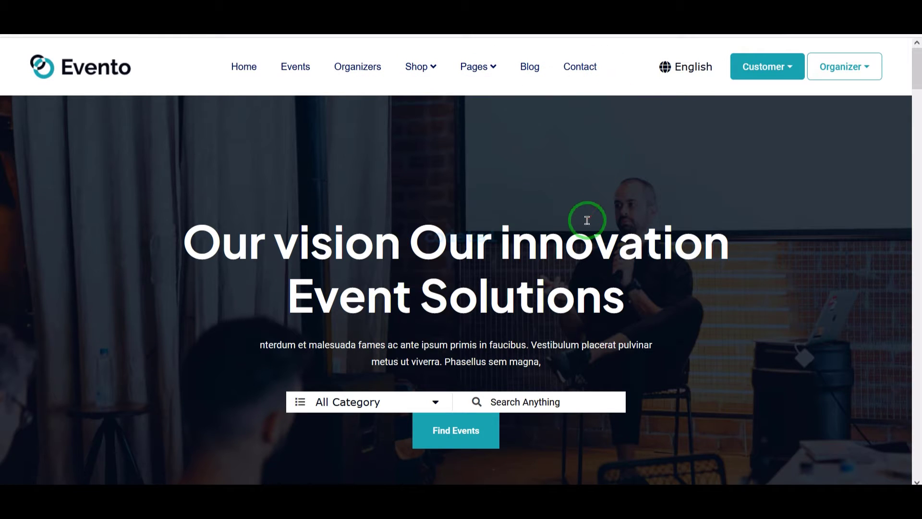
{"action": "scroll", "coordinate": [587, 221], "scroll_direction": "down", "scroll_amount": 3}
{"action": "scroll", "coordinate": [587, 221], "scroll_direction": "up", "scroll_amount": 3}
{"action": "scroll", "coordinate": [590, 216], "scroll_direction": "down", "scroll_amount": 20}
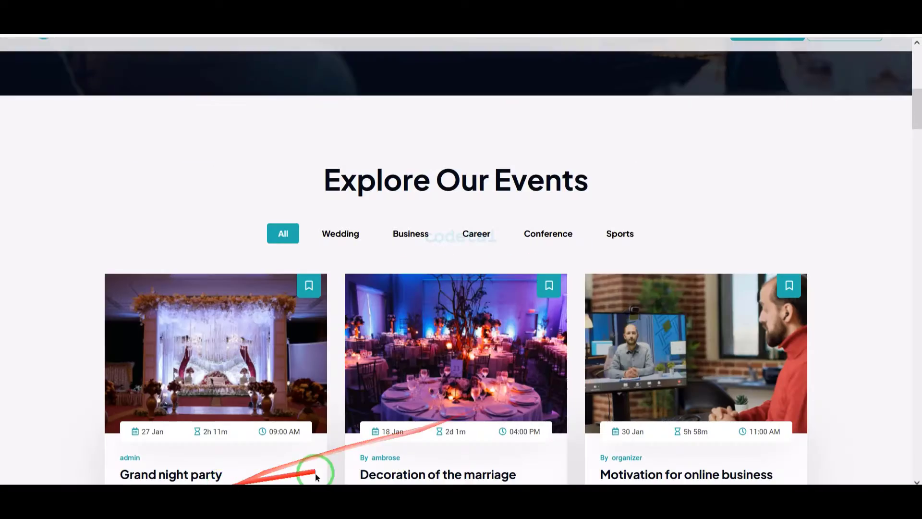
{"action": "scroll", "coordinate": [738, 388], "scroll_direction": "down", "scroll_amount": 8}
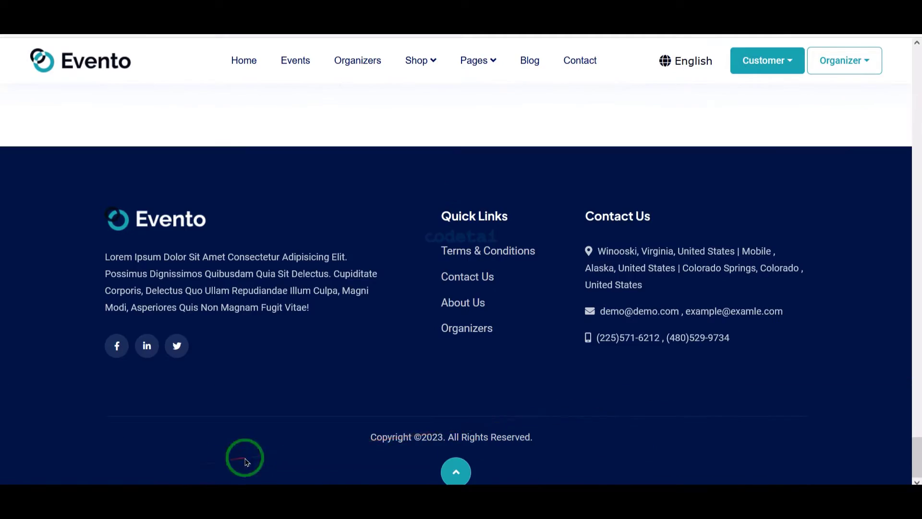
{"action": "scroll", "coordinate": [607, 431], "scroll_direction": "up", "scroll_amount": 20}
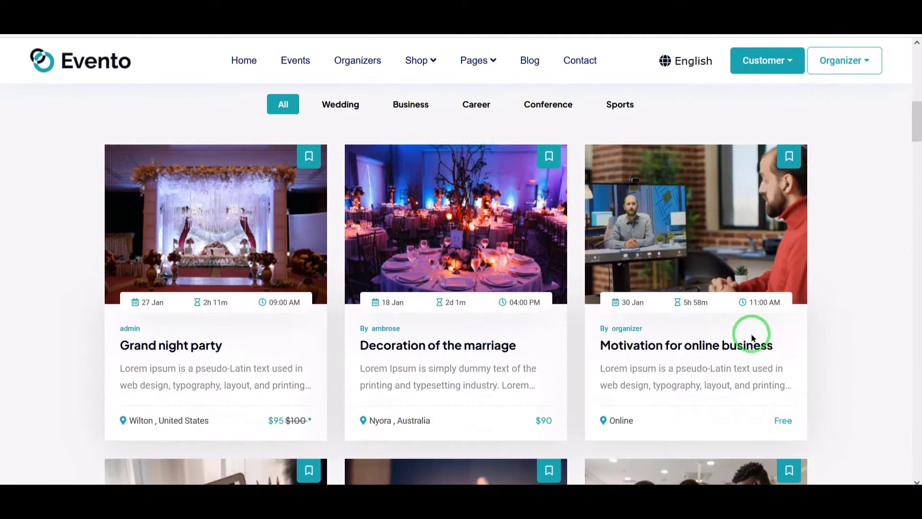
{"action": "scroll", "coordinate": [753, 339], "scroll_direction": "up", "scroll_amount": 1}
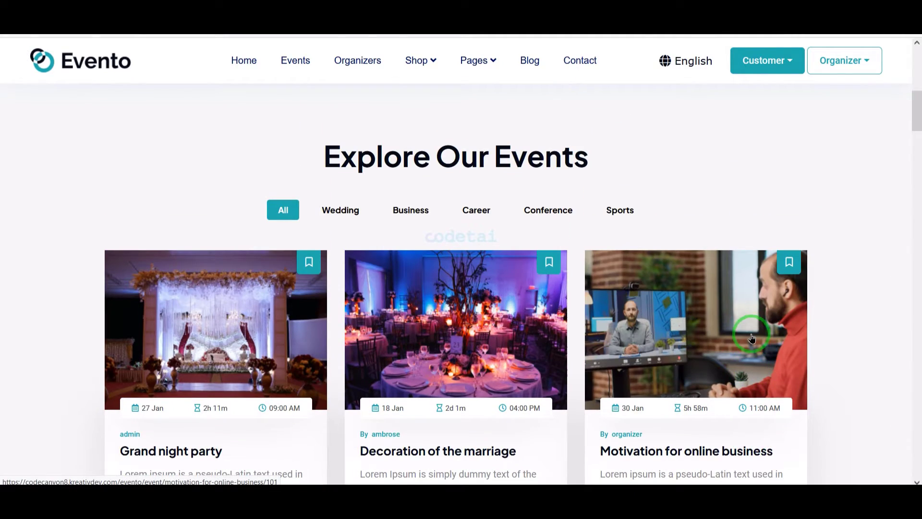
{"action": "left_click", "coordinate": [344, 207]}
{"action": "left_click", "coordinate": [406, 208]}
{"action": "left_click", "coordinate": [497, 205]}
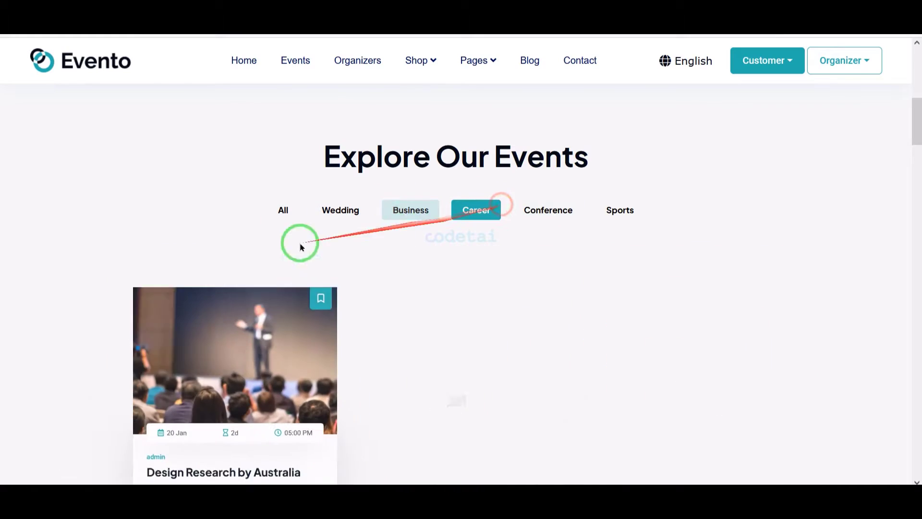
{"action": "left_click", "coordinate": [272, 210]}
{"action": "scroll", "coordinate": [730, 370], "scroll_direction": "down", "scroll_amount": 1}
{"action": "scroll", "coordinate": [582, 371], "scroll_direction": "up", "scroll_amount": 15}
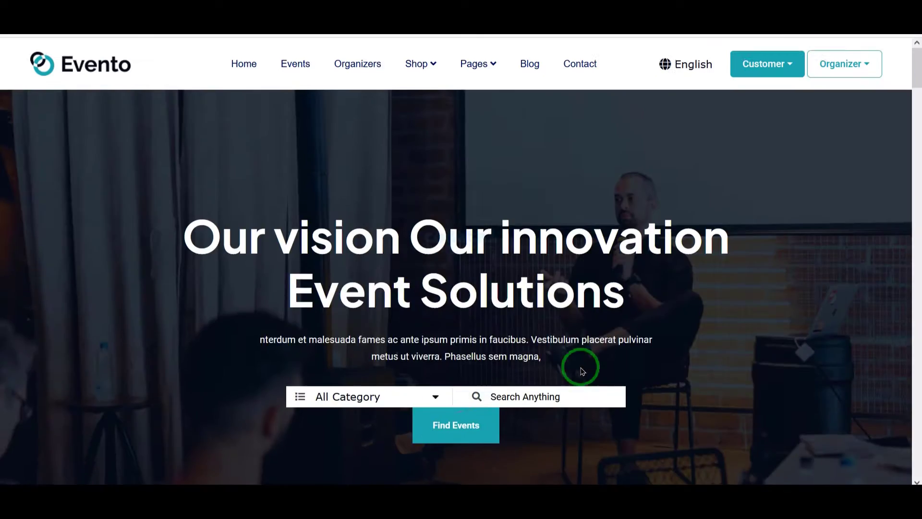
{"action": "scroll", "coordinate": [416, 451], "scroll_direction": "down", "scroll_amount": 3}
{"action": "mouse_move", "coordinate": [266, 208]}
{"action": "left_mouse_down"}
{"action": "mouse_move", "coordinate": [598, 284]}
{"action": "mouse_move", "coordinate": [664, 281]}
{"action": "left_mouse_up"}
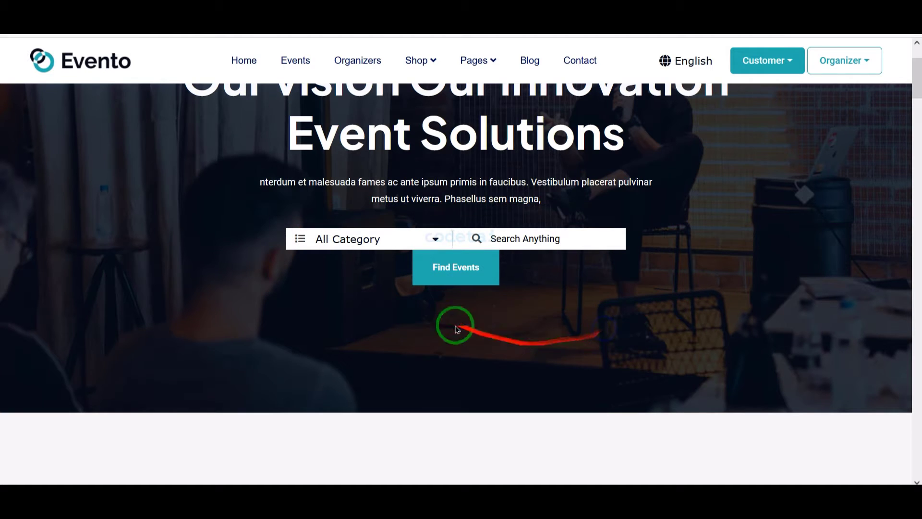
{"action": "left_click", "coordinate": [379, 247]}
{"action": "scroll", "coordinate": [361, 279], "scroll_direction": "up", "scroll_amount": 3}
{"action": "left_click", "coordinate": [421, 68]}
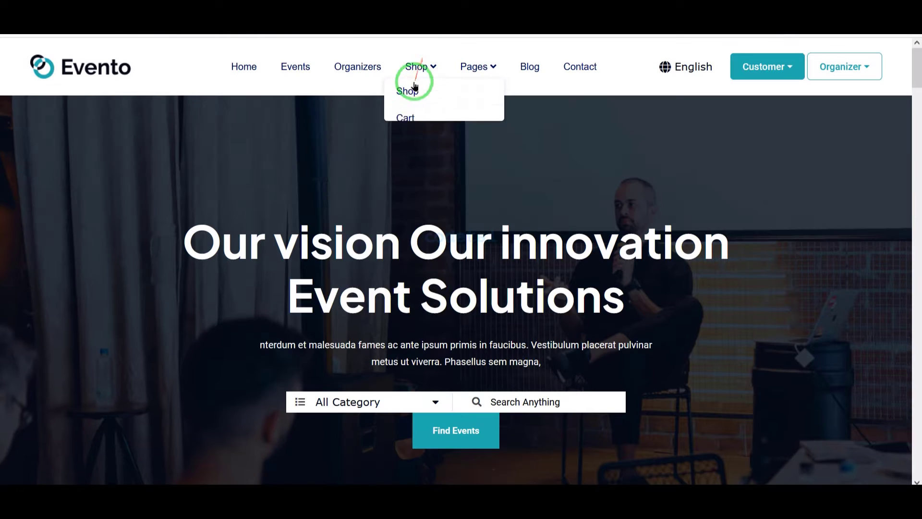
{"action": "left_click", "coordinate": [410, 98]}
{"action": "scroll", "coordinate": [508, 208], "scroll_direction": "down", "scroll_amount": 8}
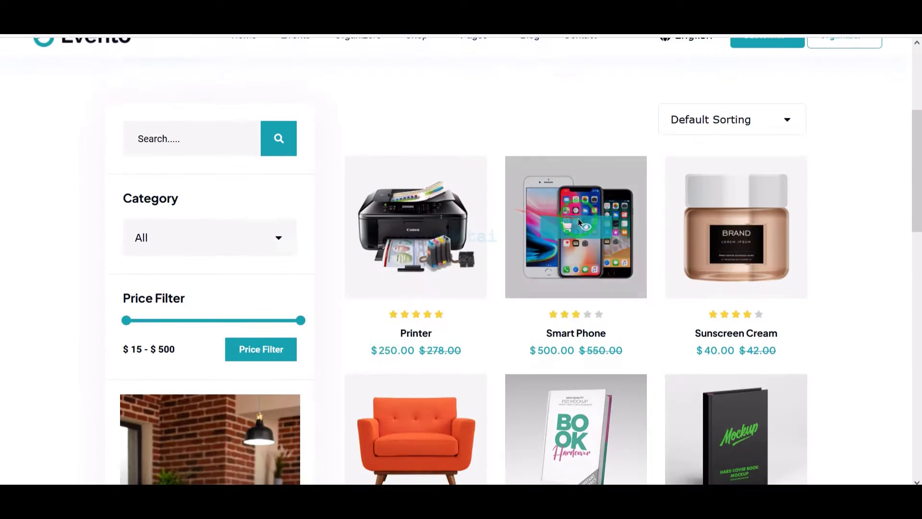
{"action": "scroll", "coordinate": [393, 260], "scroll_direction": "down", "scroll_amount": 10}
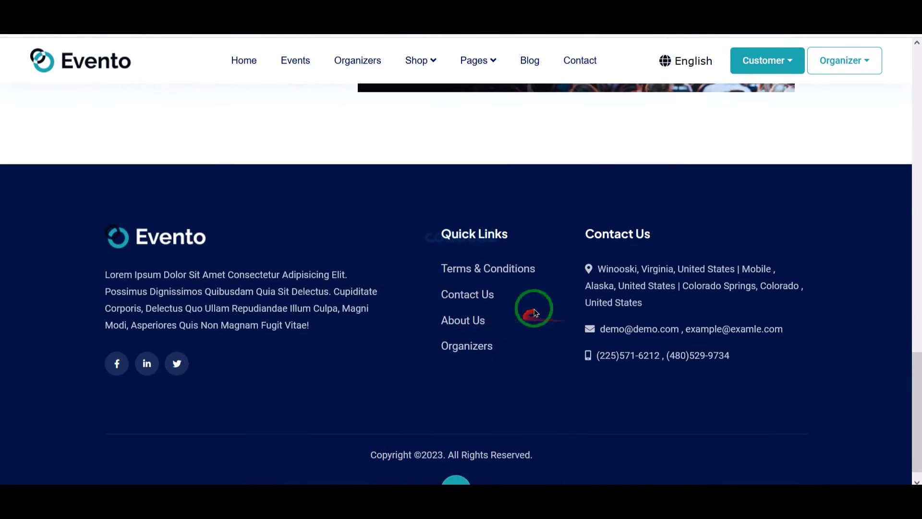
{"action": "scroll", "coordinate": [533, 311], "scroll_direction": "up", "scroll_amount": 5}
{"action": "scroll", "coordinate": [510, 301], "scroll_direction": "up", "scroll_amount": 15}
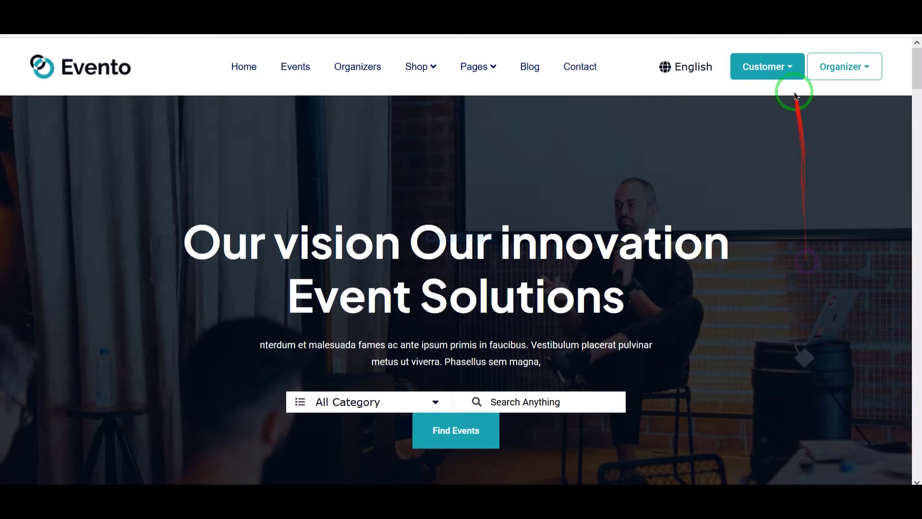
Step: Go to the customer login page and sign in as the demo customer after the reCAPTCHA check
{"action": "left_click", "coordinate": [773, 76]}
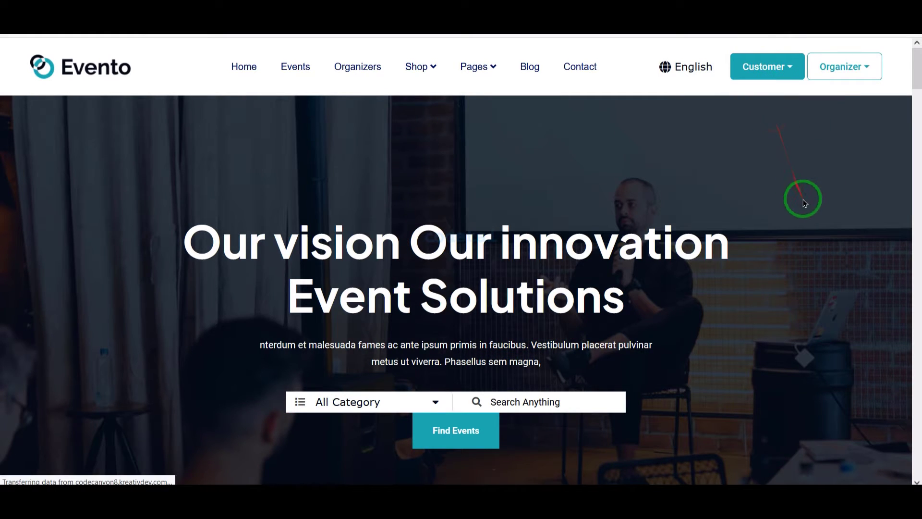
{"action": "scroll", "coordinate": [596, 301], "scroll_direction": "down", "scroll_amount": 10}
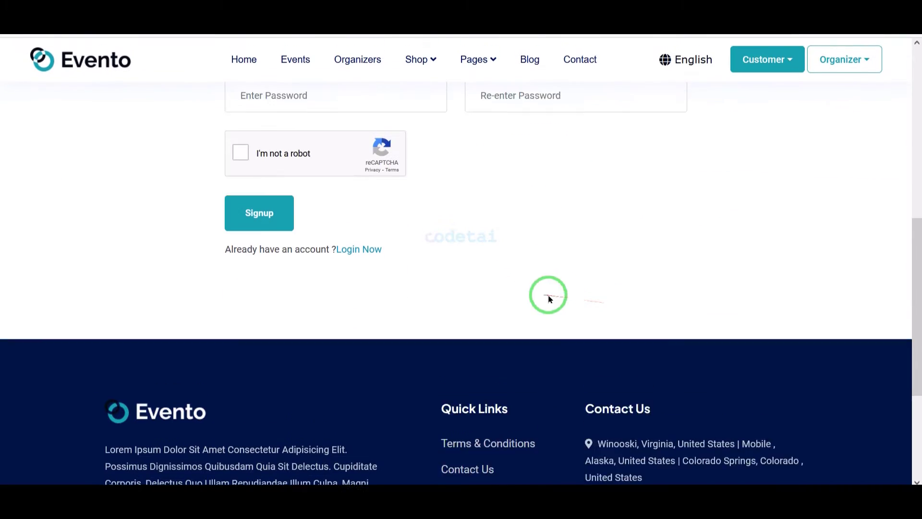
{"action": "scroll", "coordinate": [550, 299], "scroll_direction": "up", "scroll_amount": 10}
{"action": "left_click", "coordinate": [764, 68]}
{"action": "left_click", "coordinate": [762, 93]}
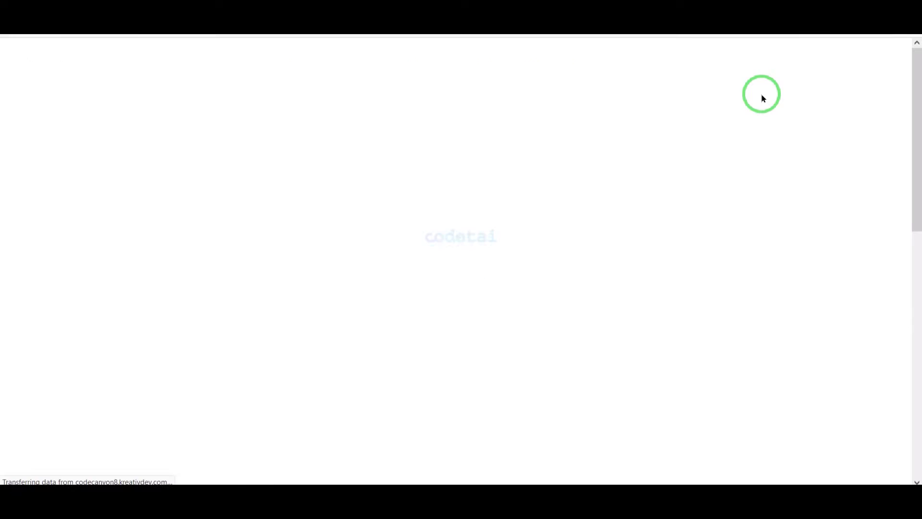
{"action": "scroll", "coordinate": [677, 238], "scroll_direction": "down", "scroll_amount": 5}
{"action": "left_click", "coordinate": [243, 319]}
{"action": "left_click", "coordinate": [283, 390]}
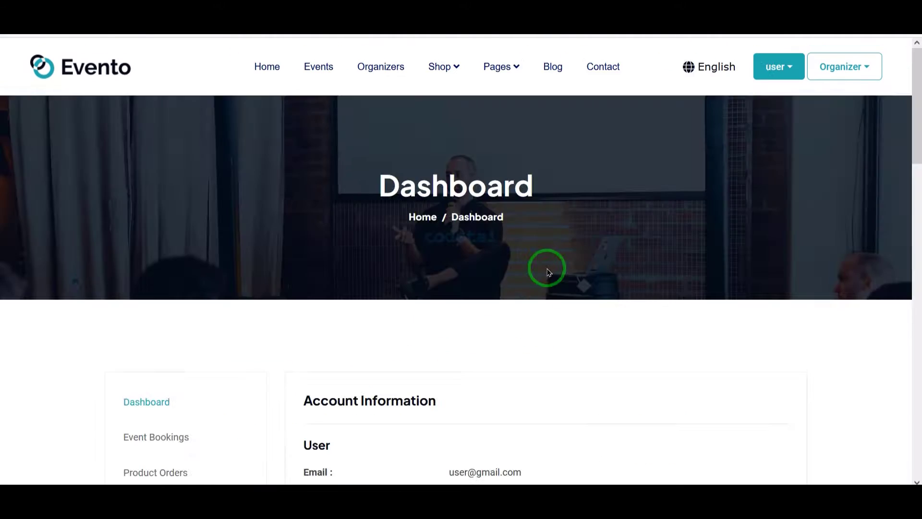
Step: Browse the customer dashboard and its Event Bookings list of 13 bookings
{"action": "scroll", "coordinate": [549, 272], "scroll_direction": "down", "scroll_amount": 12}
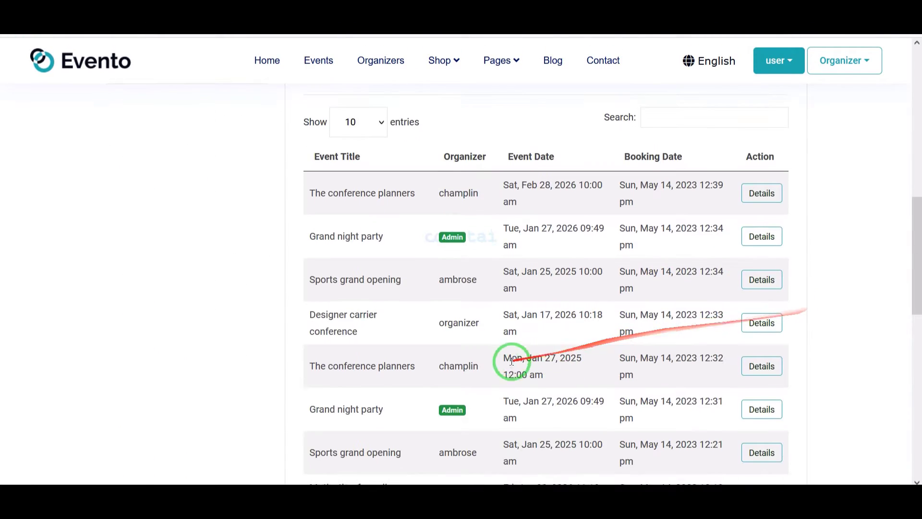
{"action": "scroll", "coordinate": [512, 361], "scroll_direction": "down", "scroll_amount": 9}
{"action": "scroll", "coordinate": [772, 371], "scroll_direction": "up", "scroll_amount": 20}
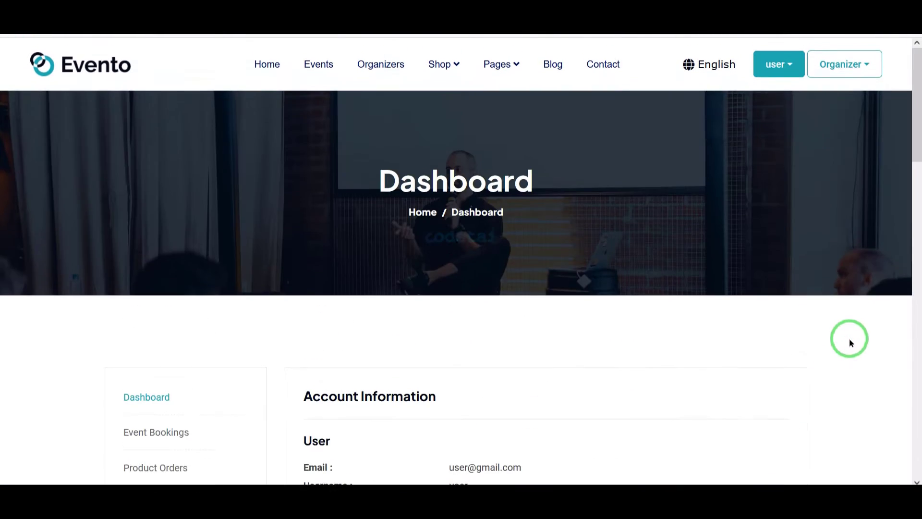
{"action": "scroll", "coordinate": [789, 336], "scroll_direction": "down", "scroll_amount": 10}
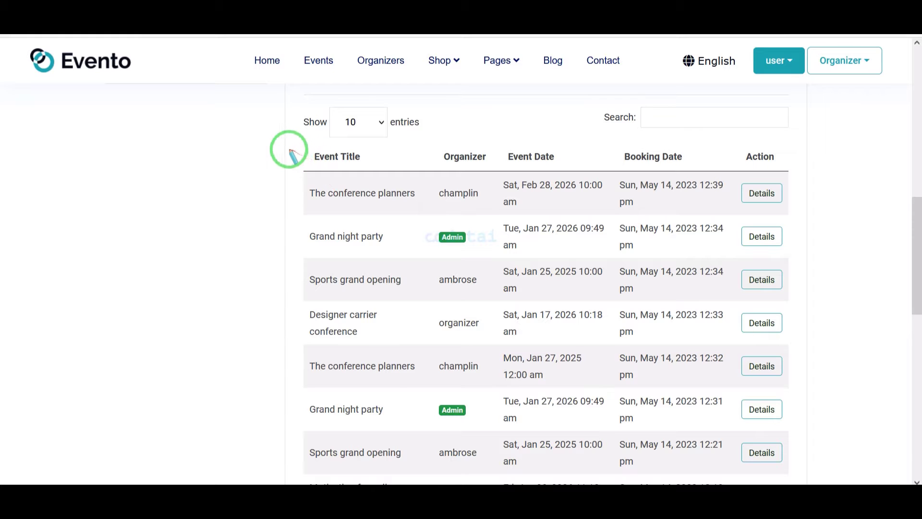
{"action": "mouse_move", "coordinate": [290, 152]}
{"action": "left_mouse_down"}
{"action": "mouse_move", "coordinate": [814, 312]}
{"action": "mouse_move", "coordinate": [842, 437]}
{"action": "mouse_move", "coordinate": [825, 475]}
{"action": "mouse_move", "coordinate": [812, 481]}
{"action": "left_mouse_up"}
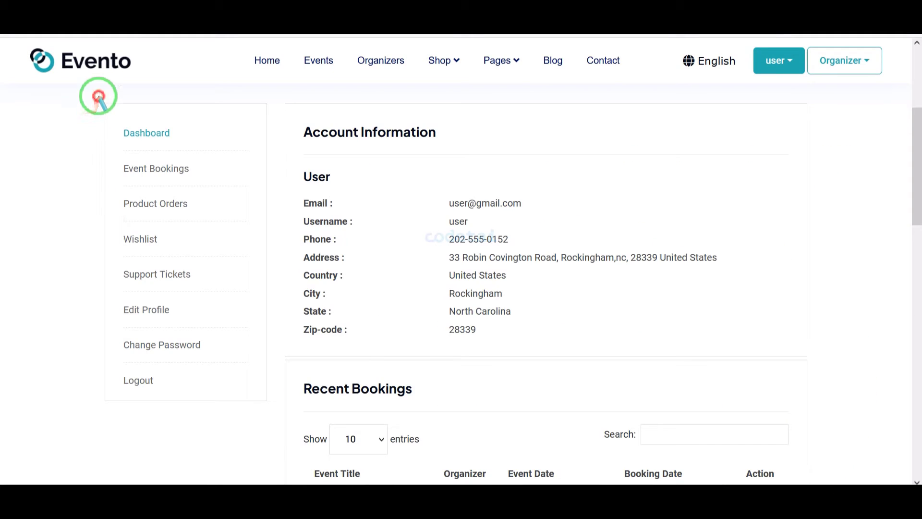
{"action": "mouse_move", "coordinate": [98, 96]}
{"action": "left_mouse_down"}
{"action": "mouse_move", "coordinate": [239, 331]}
{"action": "mouse_move", "coordinate": [249, 402]}
{"action": "mouse_move", "coordinate": [265, 411]}
{"action": "left_mouse_up"}
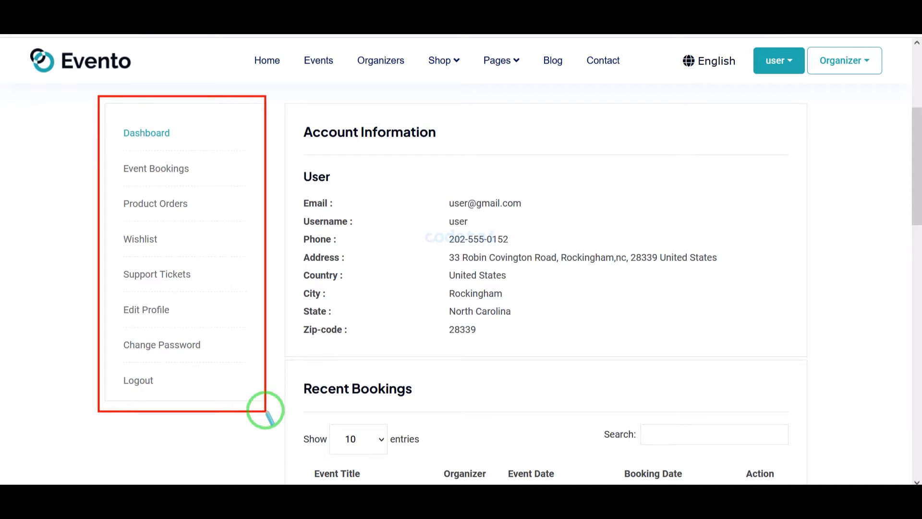
{"action": "left_click_drag", "start_coordinate": [390, 422], "coordinate": [164, 221]}
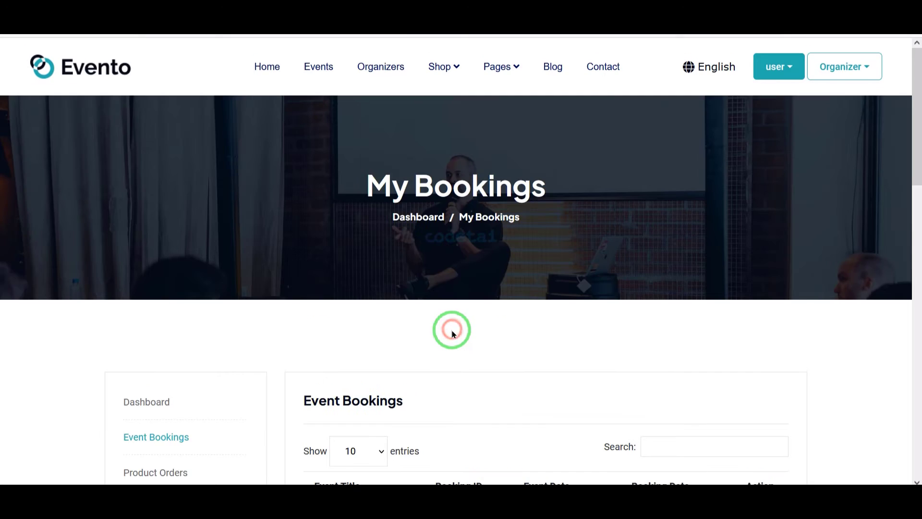
{"action": "scroll", "coordinate": [452, 329], "scroll_direction": "down", "scroll_amount": 10}
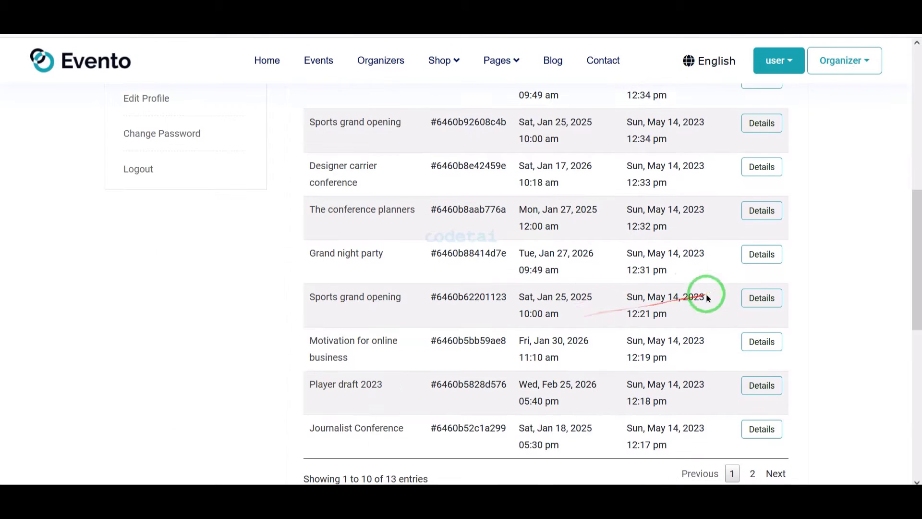
{"action": "scroll", "coordinate": [577, 344], "scroll_direction": "down", "scroll_amount": 5}
{"action": "scroll", "coordinate": [820, 351], "scroll_direction": "up", "scroll_amount": 7}
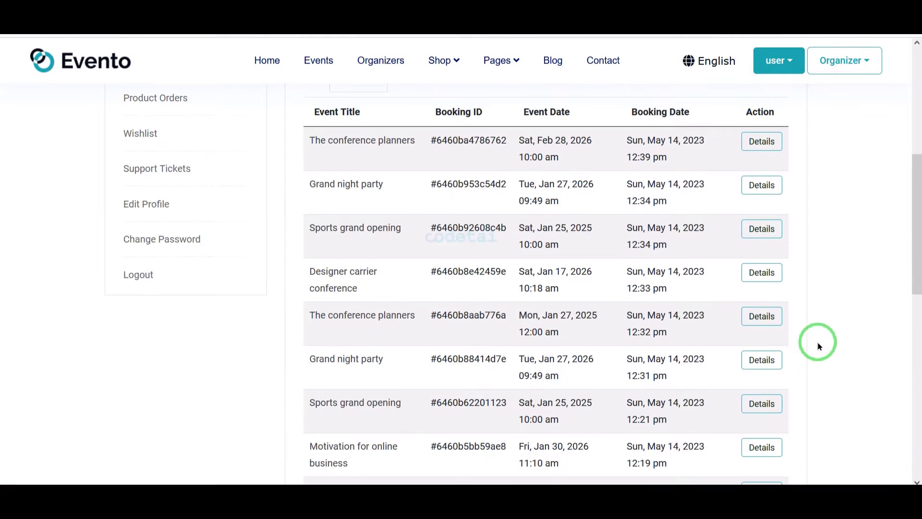
{"action": "scroll", "coordinate": [819, 345], "scroll_direction": "up", "scroll_amount": 2}
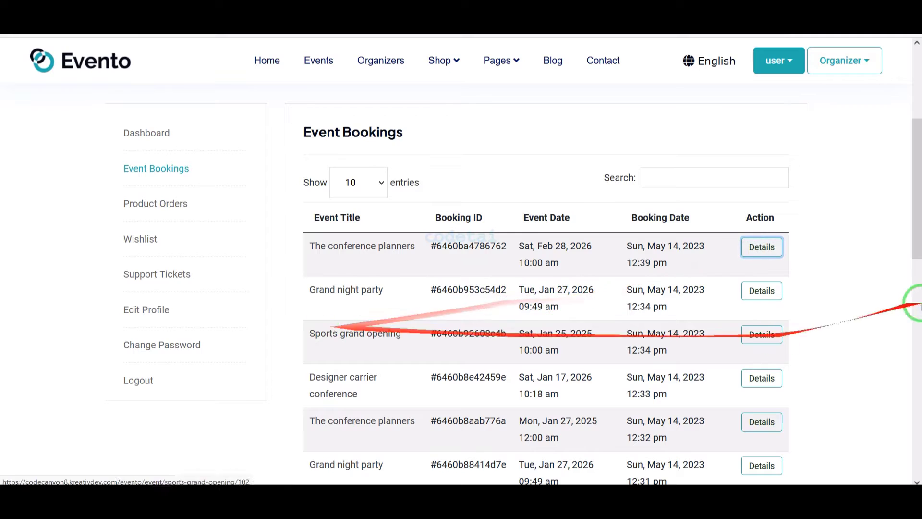
Step: Scroll through the booking details, the processing product order and the three support tickets
{"action": "scroll", "coordinate": [588, 315], "scroll_direction": "down", "scroll_amount": 7}
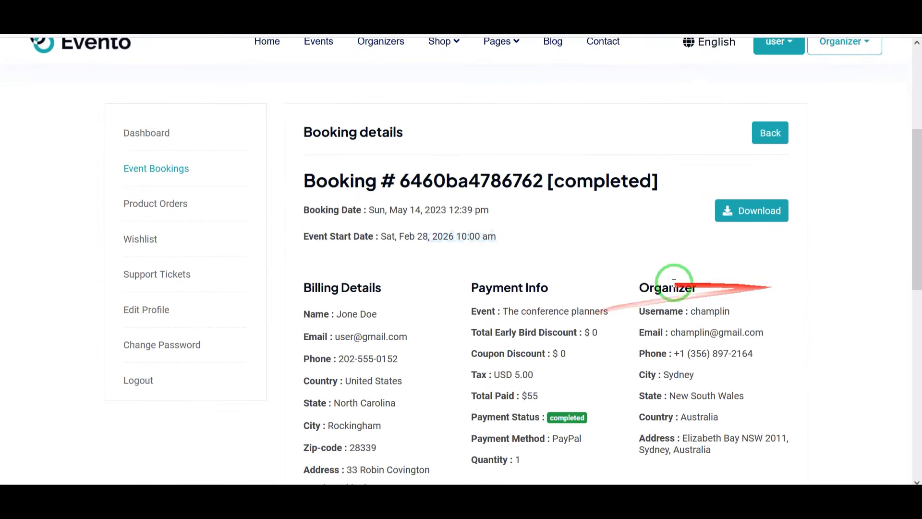
{"action": "scroll", "coordinate": [690, 305], "scroll_direction": "up", "scroll_amount": 2}
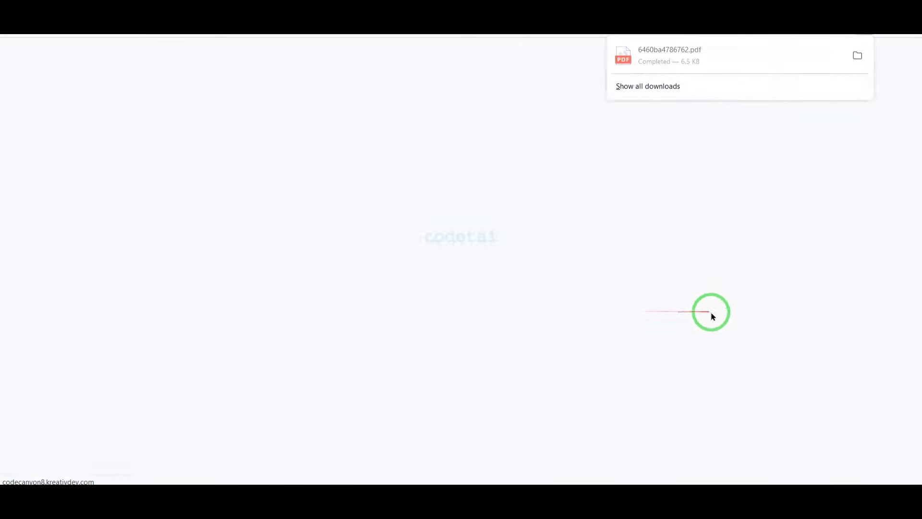
{"action": "scroll", "coordinate": [577, 324], "scroll_direction": "down", "scroll_amount": 4}
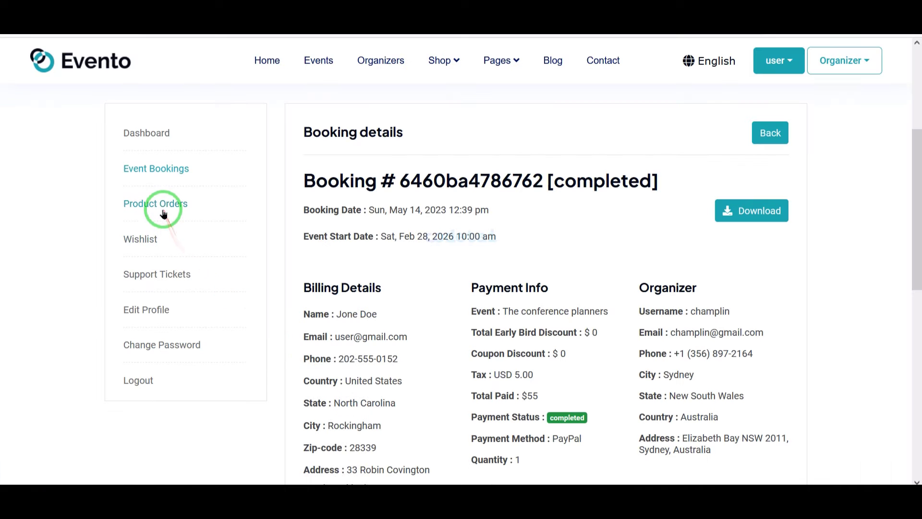
{"action": "scroll", "coordinate": [556, 274], "scroll_direction": "down", "scroll_amount": 7}
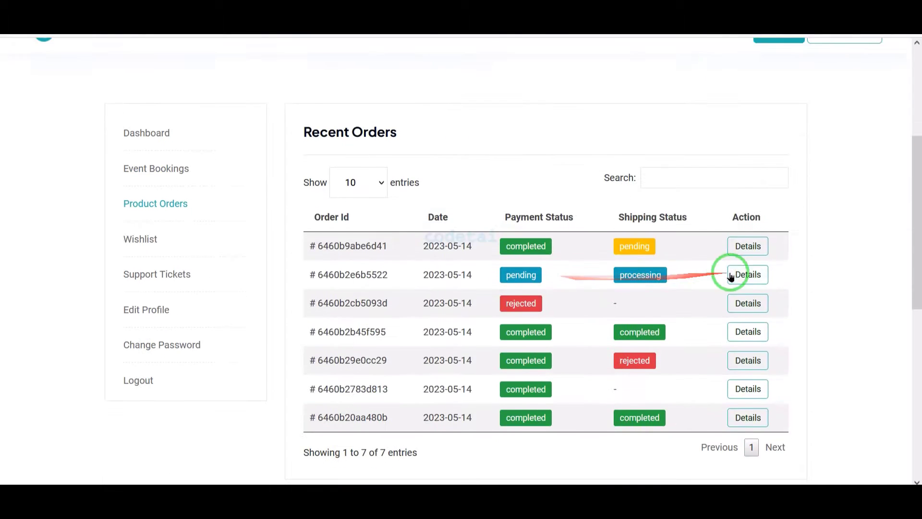
{"action": "scroll", "coordinate": [812, 303], "scroll_direction": "up", "scroll_amount": 2}
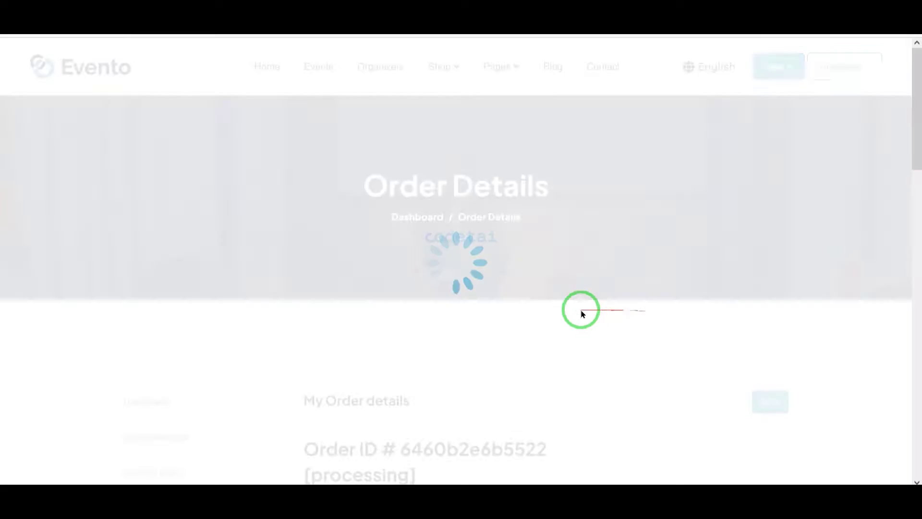
{"action": "scroll", "coordinate": [547, 319], "scroll_direction": "down", "scroll_amount": 10}
{"action": "scroll", "coordinate": [536, 384], "scroll_direction": "down", "scroll_amount": 6}
{"action": "scroll", "coordinate": [589, 375], "scroll_direction": "up", "scroll_amount": 12}
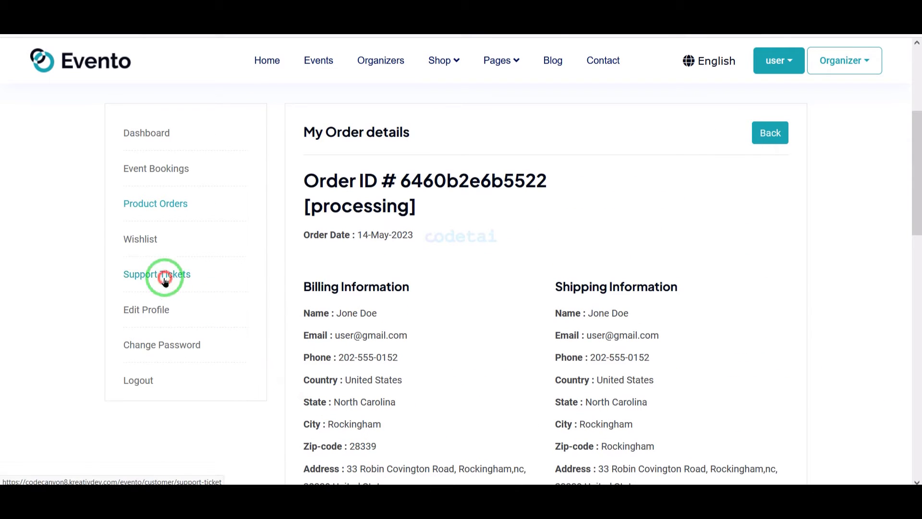
{"action": "scroll", "coordinate": [595, 291], "scroll_direction": "down", "scroll_amount": 6}
{"action": "scroll", "coordinate": [729, 246], "scroll_direction": "up", "scroll_amount": 2}
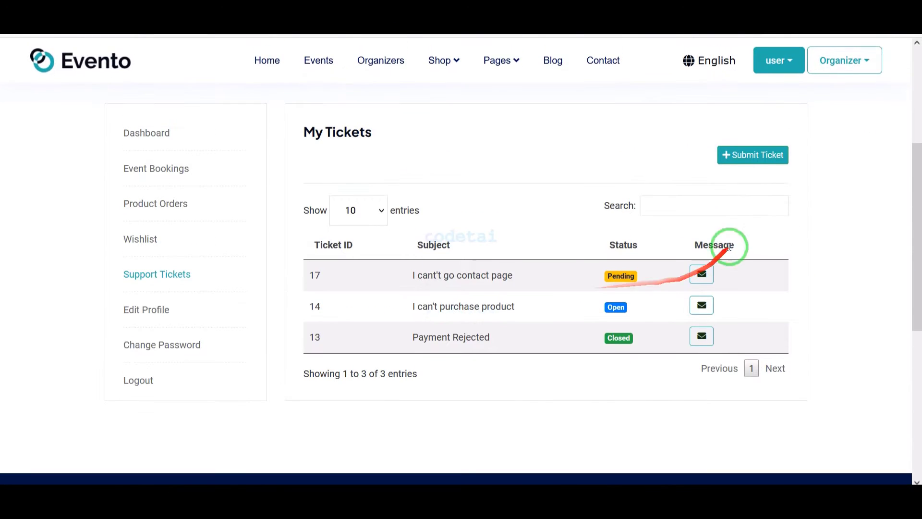
Step: Look over the Submit Ticket form, then go to the Organizer Signup page
{"action": "left_click", "coordinate": [740, 165]}
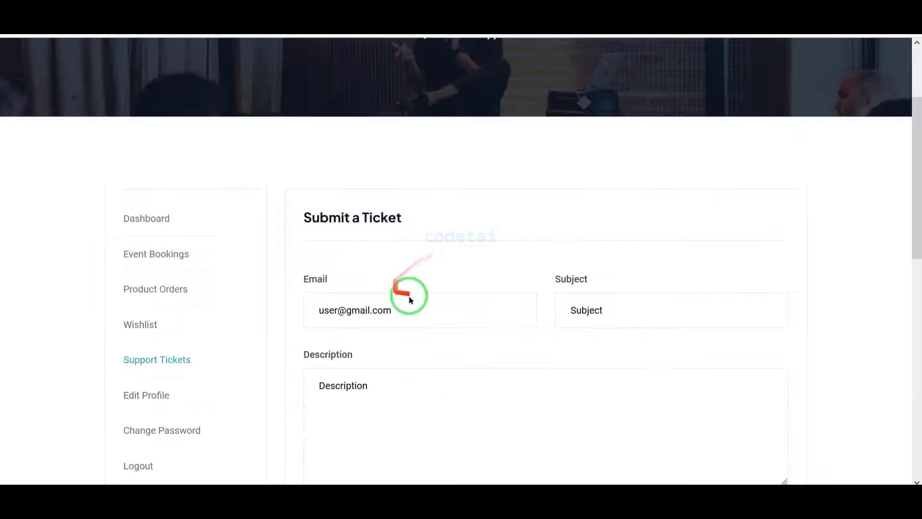
{"action": "scroll", "coordinate": [423, 298], "scroll_direction": "down", "scroll_amount": 6}
{"action": "scroll", "coordinate": [573, 344], "scroll_direction": "up", "scroll_amount": 6}
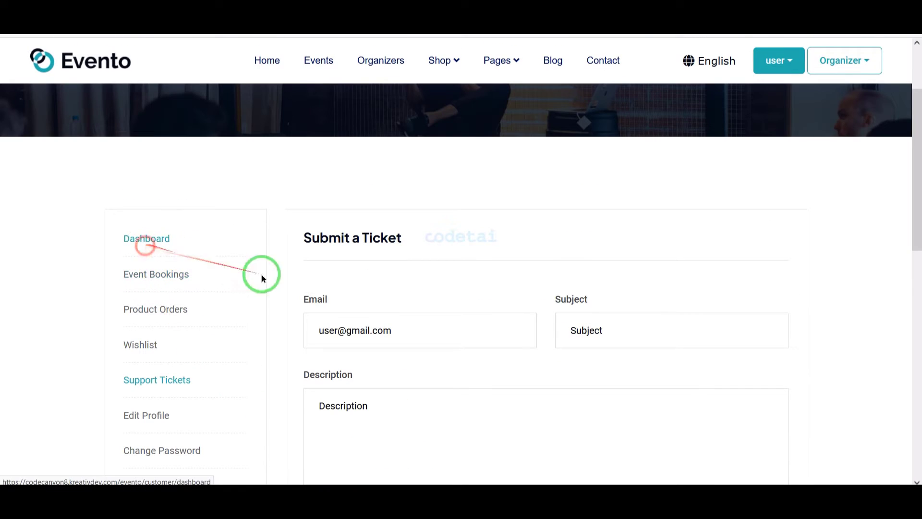
{"action": "scroll", "coordinate": [593, 309], "scroll_direction": "down", "scroll_amount": 12}
{"action": "scroll", "coordinate": [370, 438], "scroll_direction": "up", "scroll_amount": 5}
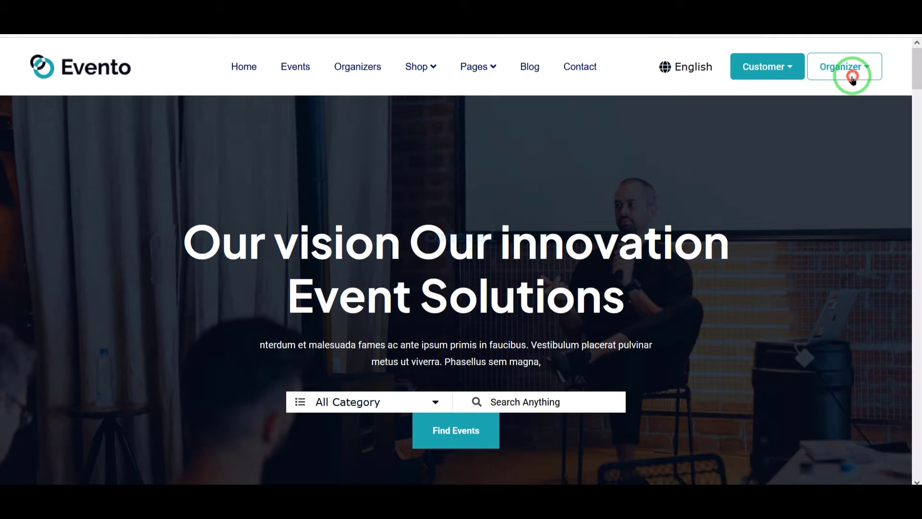
{"action": "left_click", "coordinate": [853, 78]}
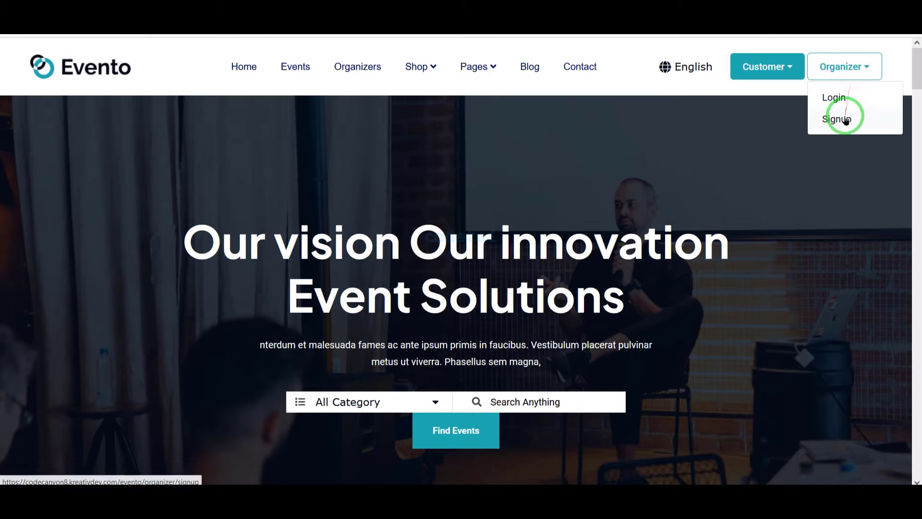
{"action": "left_click", "coordinate": [845, 119]}
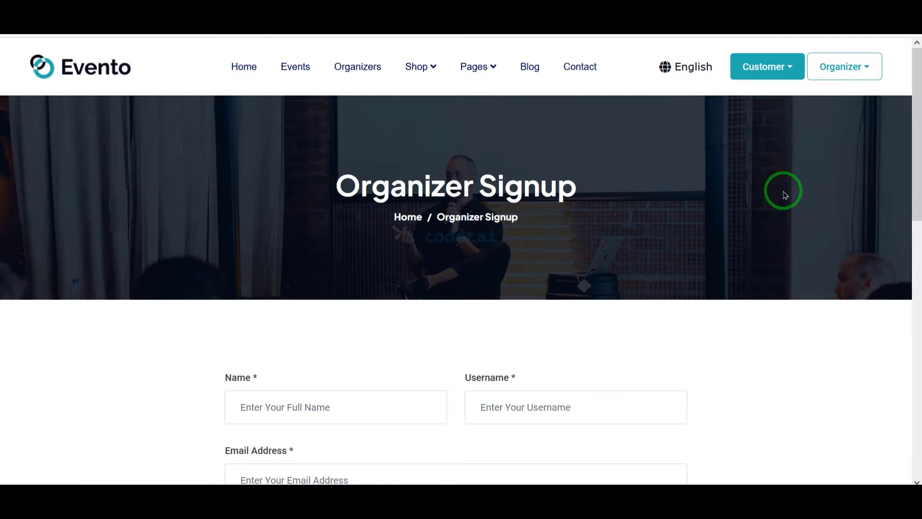
Step: Open the Organizer login page from the Organizer dropdown
{"action": "scroll", "coordinate": [847, 405], "scroll_direction": "down", "scroll_amount": 15}
{"action": "scroll", "coordinate": [431, 303], "scroll_direction": "up", "scroll_amount": 10}
{"action": "scroll", "coordinate": [431, 304], "scroll_direction": "up", "scroll_amount": 5}
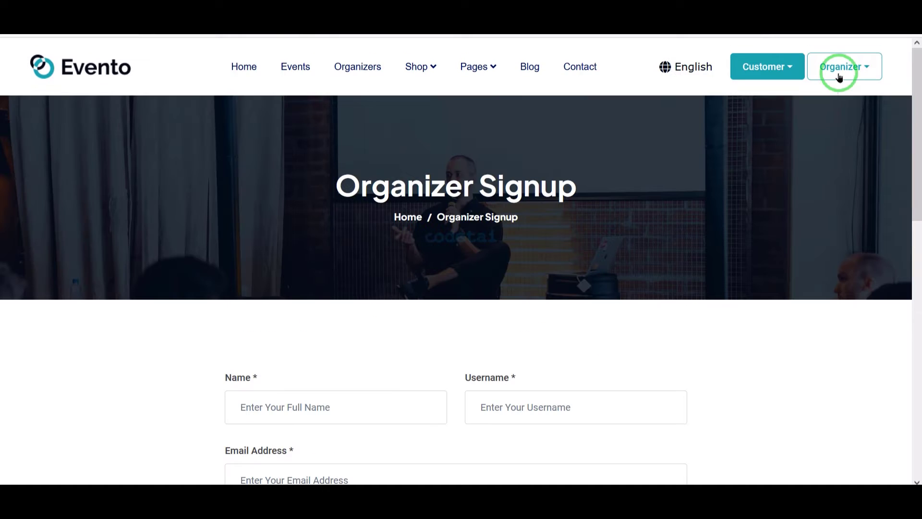
{"action": "left_click", "coordinate": [840, 76]}
{"action": "left_click", "coordinate": [841, 105]}
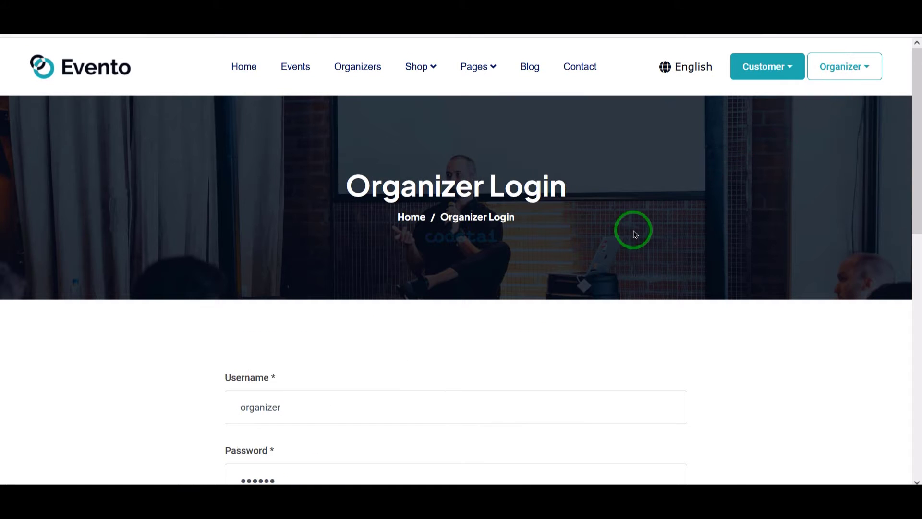
Step: Pass the reCAPTCHA, log in, and review the dashboard: $453.25 balance, 5 events, 5 bookings
{"action": "scroll", "coordinate": [632, 232], "scroll_direction": "down", "scroll_amount": 5}
{"action": "left_click", "coordinate": [316, 280]}
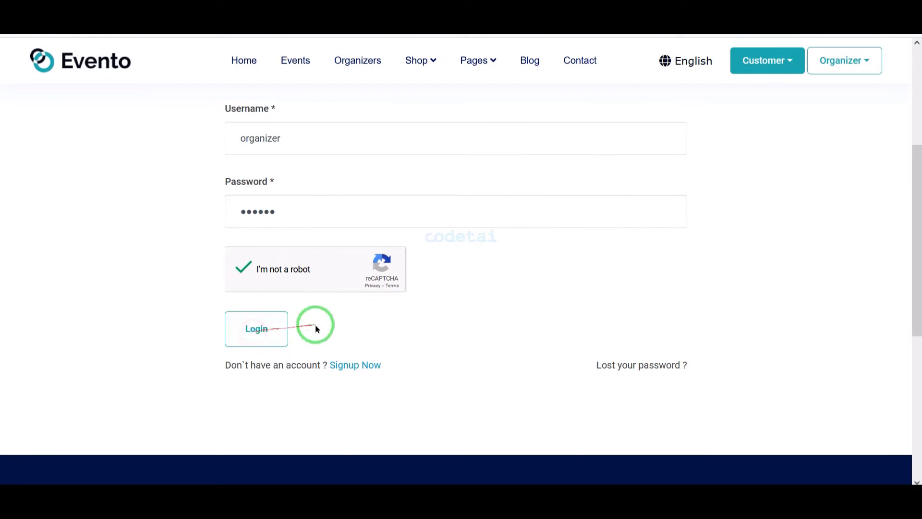
{"action": "scroll", "coordinate": [725, 282], "scroll_direction": "down", "scroll_amount": 1}
{"action": "scroll", "coordinate": [410, 323], "scroll_direction": "up", "scroll_amount": 1}
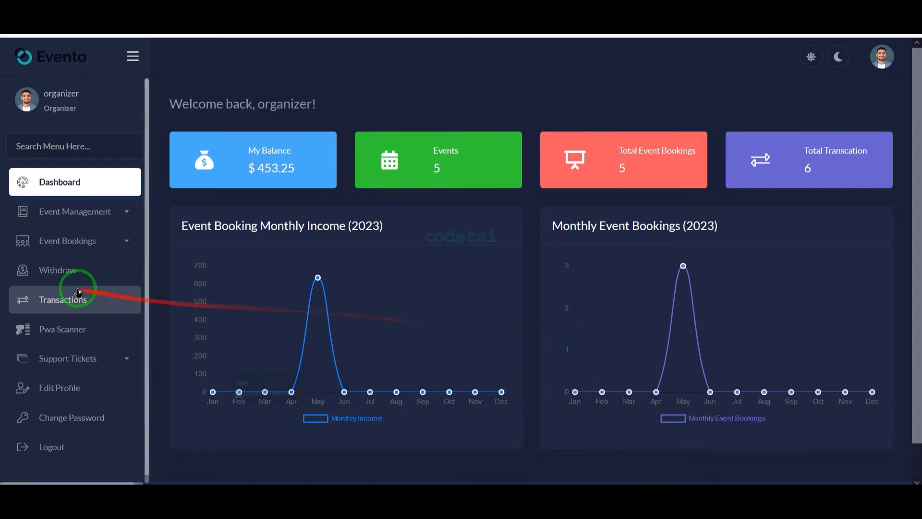
{"action": "scroll", "coordinate": [78, 291], "scroll_direction": "down", "scroll_amount": 1}
{"action": "scroll", "coordinate": [90, 434], "scroll_direction": "down", "scroll_amount": 1}
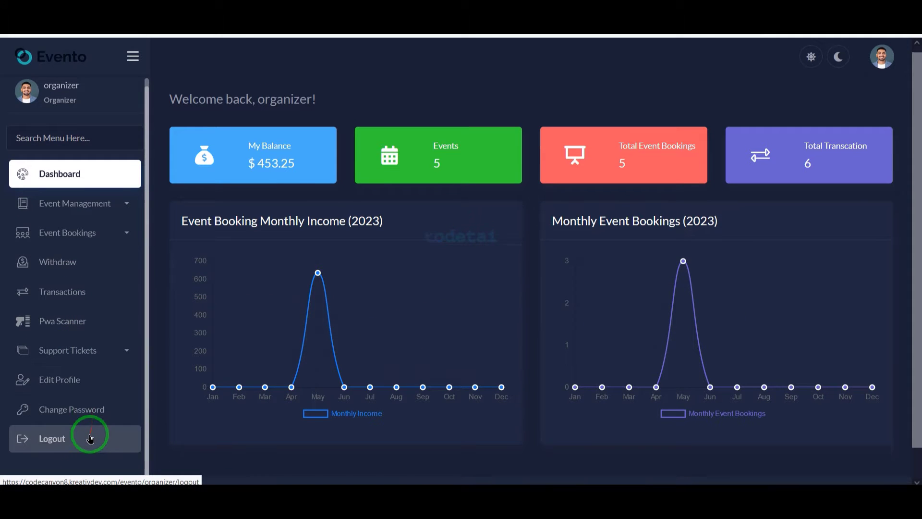
{"action": "scroll", "coordinate": [288, 350], "scroll_direction": "up", "scroll_amount": 1}
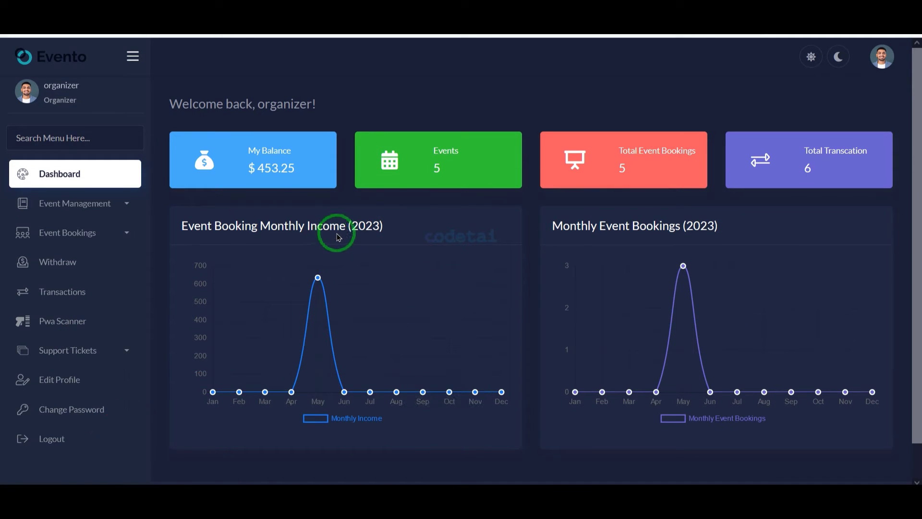
Step: Expand Event Management and start creating a new online event
{"action": "left_click", "coordinate": [123, 204]}
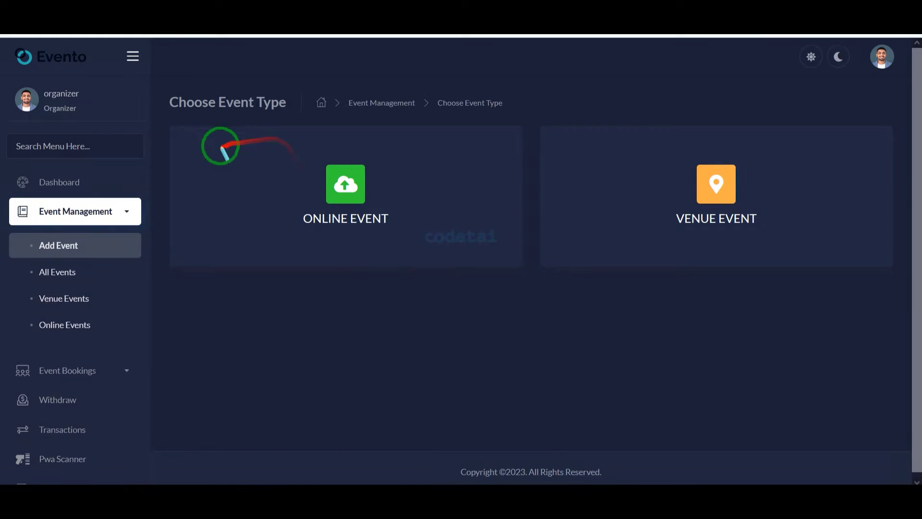
{"action": "left_click_drag", "start_coordinate": [238, 160], "coordinate": [831, 273]}
{"action": "left_click_drag", "start_coordinate": [259, 159], "coordinate": [371, 200]}
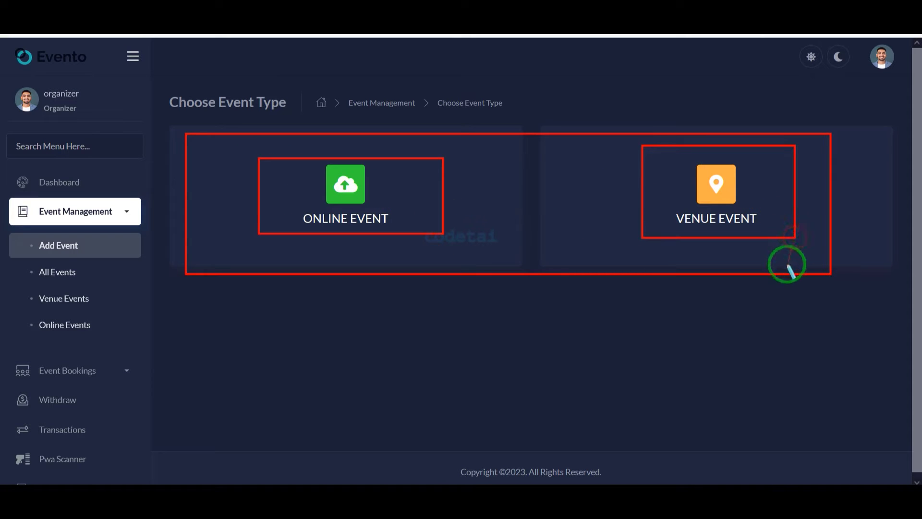
{"action": "left_click_drag", "start_coordinate": [377, 389], "coordinate": [374, 285]}
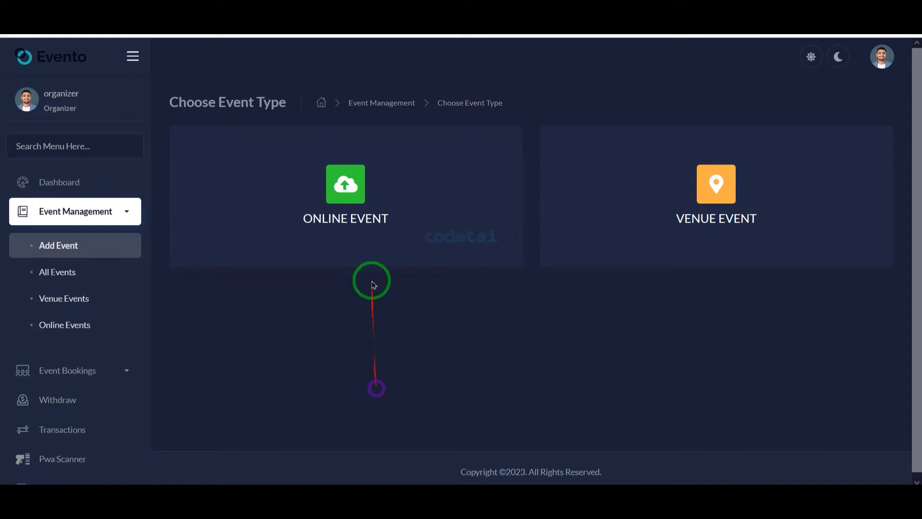
{"action": "left_click", "coordinate": [369, 199]}
Step: Set Date Type to Multiple with Limited tickets per customer and Limited total tickets
{"action": "scroll", "coordinate": [535, 305], "scroll_direction": "down", "scroll_amount": 10}
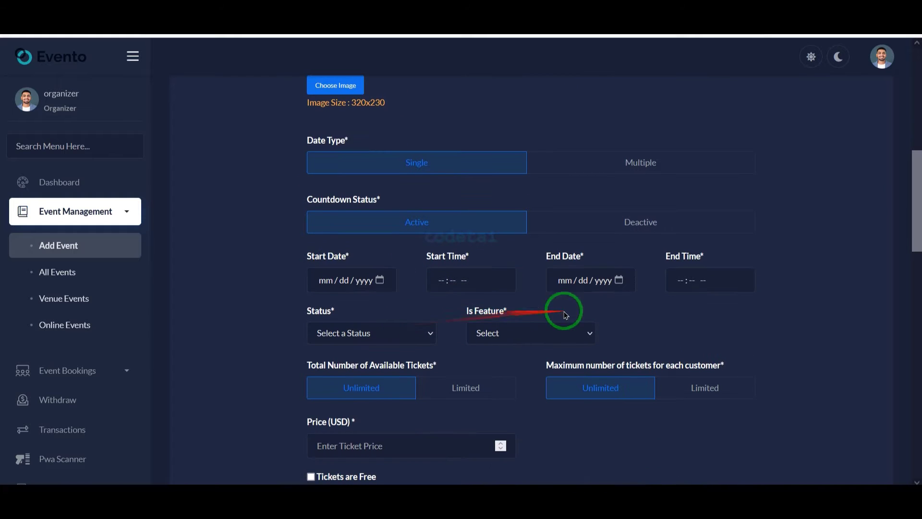
{"action": "left_click", "coordinate": [639, 171]}
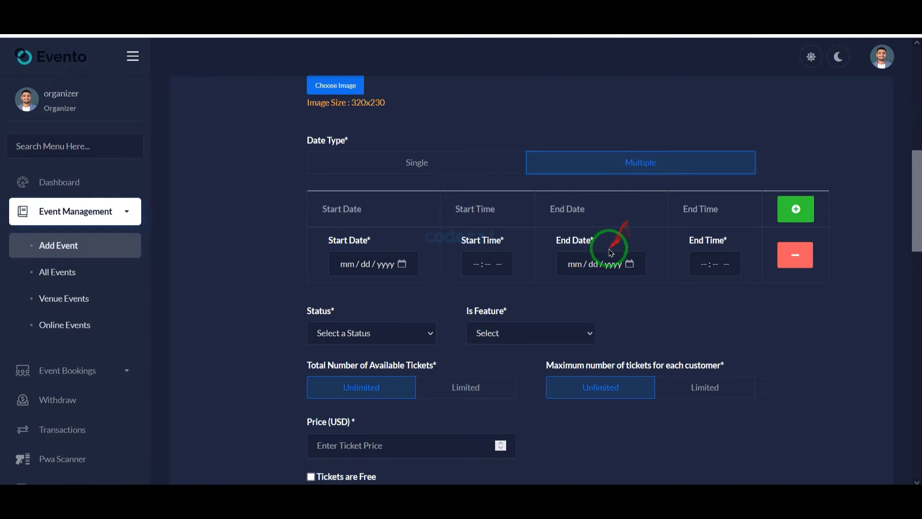
{"action": "scroll", "coordinate": [569, 301], "scroll_direction": "down", "scroll_amount": 2}
{"action": "left_click", "coordinate": [679, 293]}
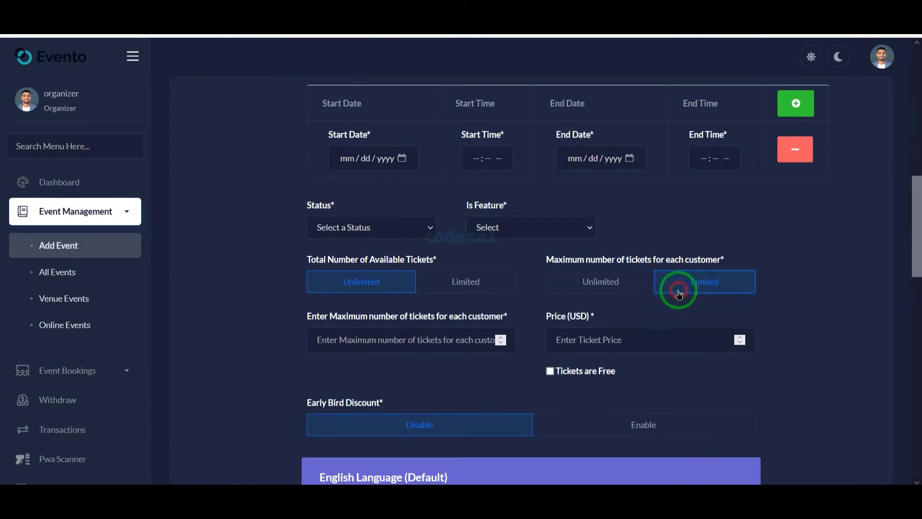
{"action": "left_click", "coordinate": [485, 284]}
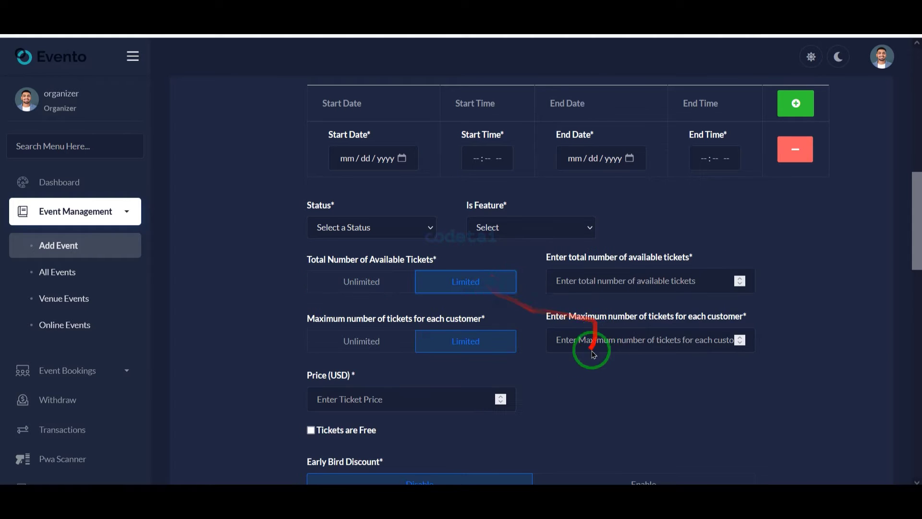
Step: Review the rest of the event form, then open the All Events list
{"action": "scroll", "coordinate": [405, 330], "scroll_direction": "down", "scroll_amount": 5}
{"action": "scroll", "coordinate": [525, 329], "scroll_direction": "up", "scroll_amount": 2}
{"action": "scroll", "coordinate": [442, 356], "scroll_direction": "down", "scroll_amount": 4}
{"action": "scroll", "coordinate": [442, 356], "scroll_direction": "down", "scroll_amount": 7}
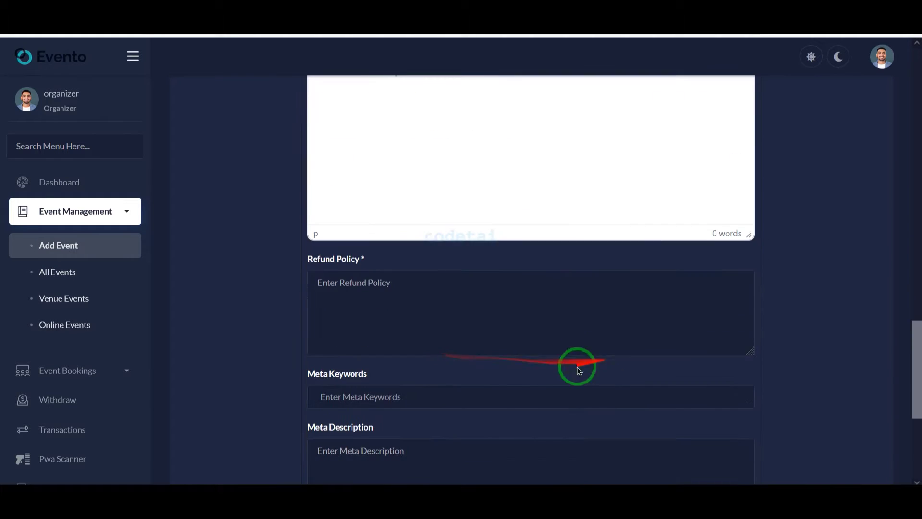
{"action": "scroll", "coordinate": [513, 293], "scroll_direction": "up", "scroll_amount": 12}
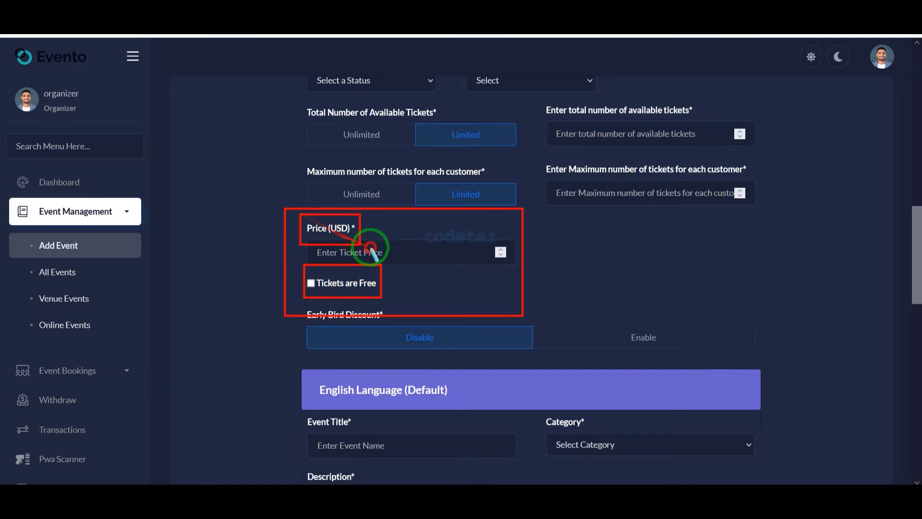
{"action": "left_click", "coordinate": [96, 273]}
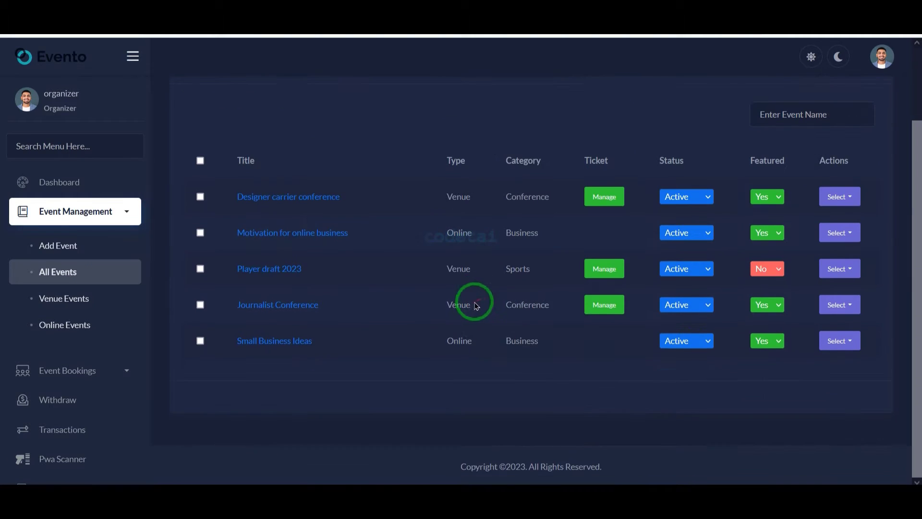
Step: View the Venue Events list, then the Online Events list
{"action": "left_click", "coordinate": [124, 304]}
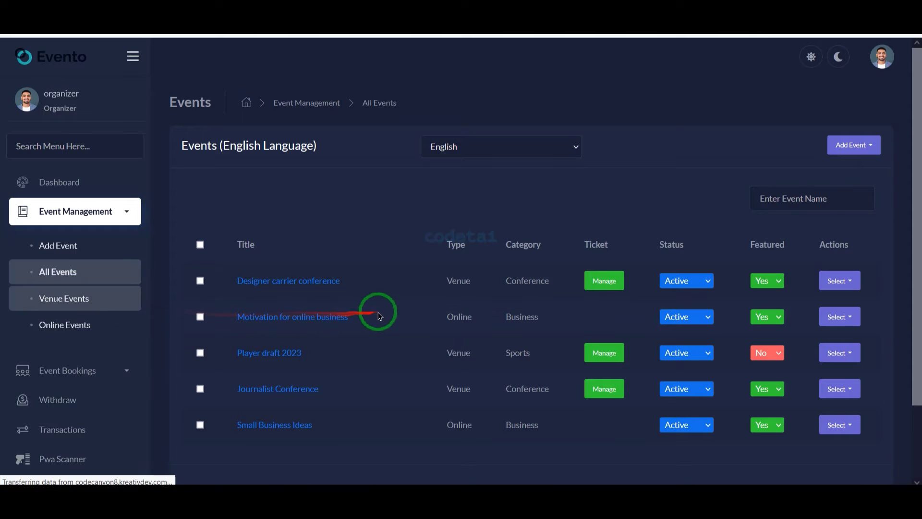
{"action": "left_click", "coordinate": [59, 331]}
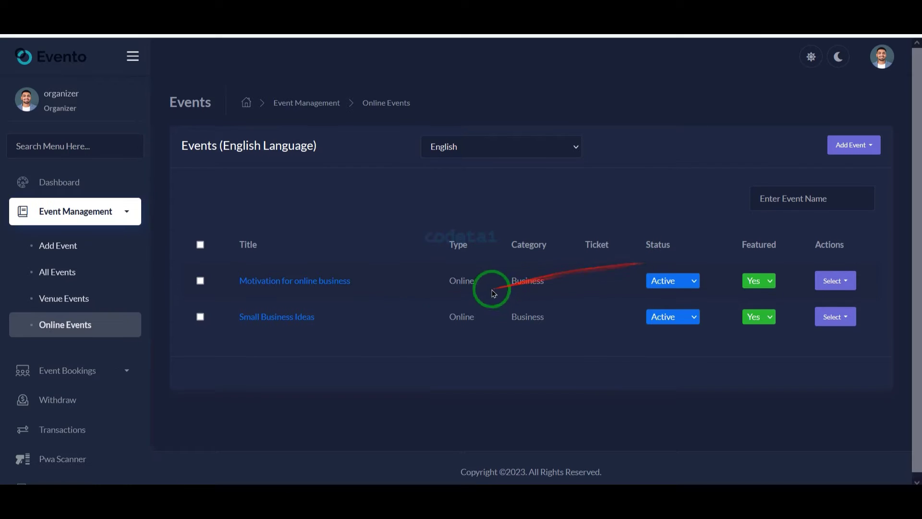
{"action": "scroll", "coordinate": [118, 270], "scroll_direction": "down", "scroll_amount": 3}
Step: Step through All, Completed, Pending and Rejected bookings, then open the bookings Report
{"action": "left_click", "coordinate": [117, 232]}
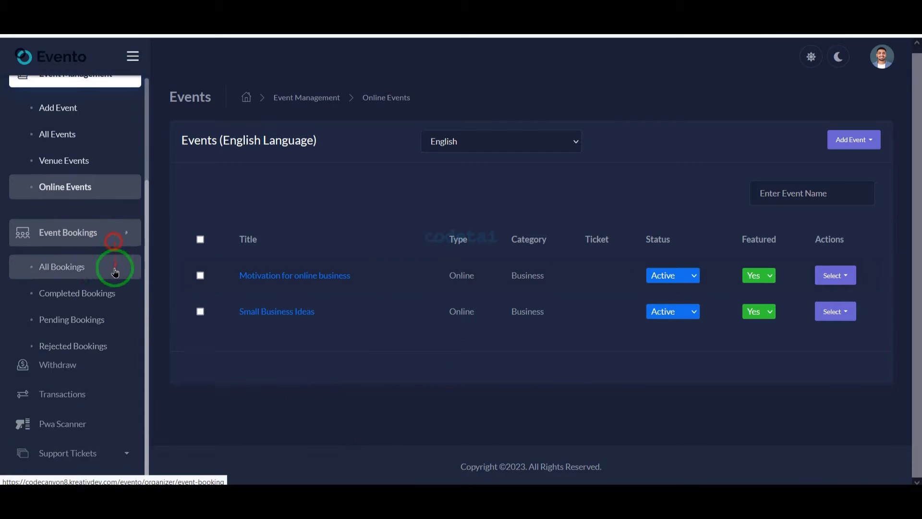
{"action": "left_click", "coordinate": [127, 300]}
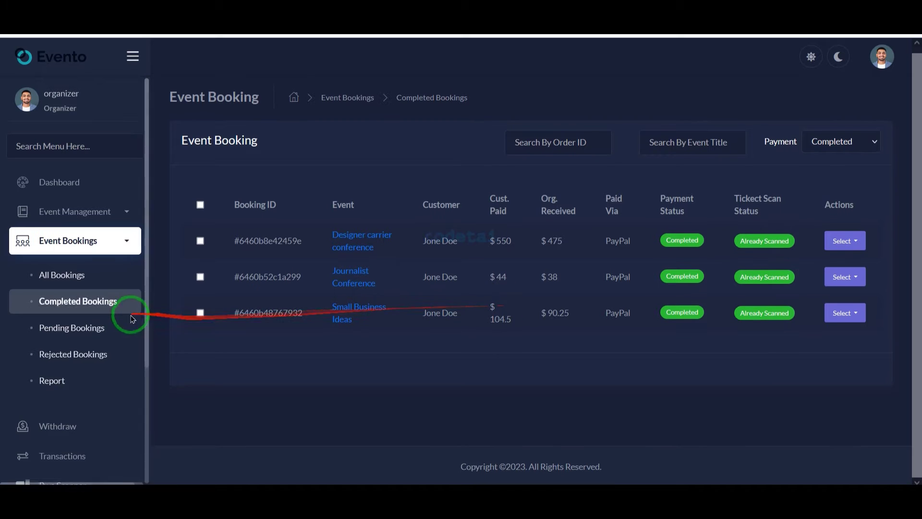
{"action": "left_click", "coordinate": [128, 327]}
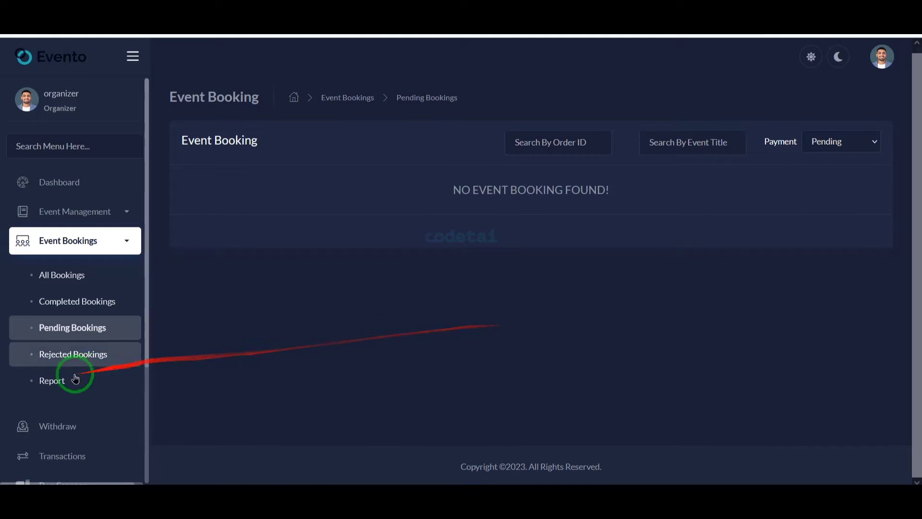
{"action": "left_click", "coordinate": [77, 356]}
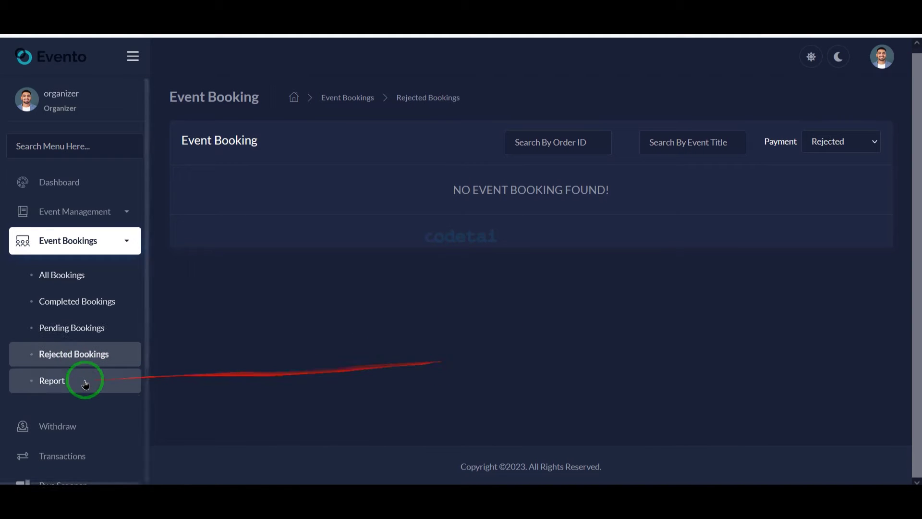
{"action": "left_click", "coordinate": [87, 381]}
{"action": "scroll", "coordinate": [72, 351], "scroll_direction": "down", "scroll_amount": 3}
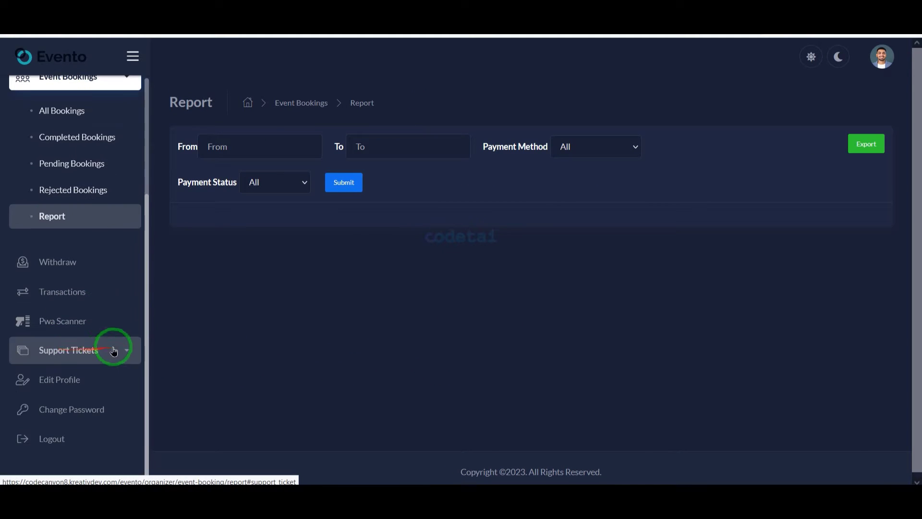
Step: Open the withdrawal request form and choose Bitcoin as the withdraw method
{"action": "left_click", "coordinate": [99, 273]}
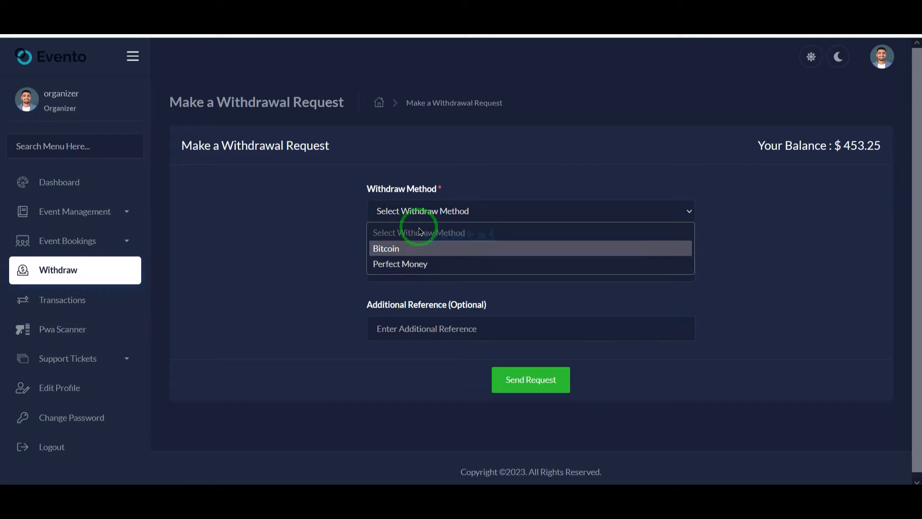
{"action": "left_click", "coordinate": [457, 250]}
{"action": "left_click", "coordinate": [469, 266]}
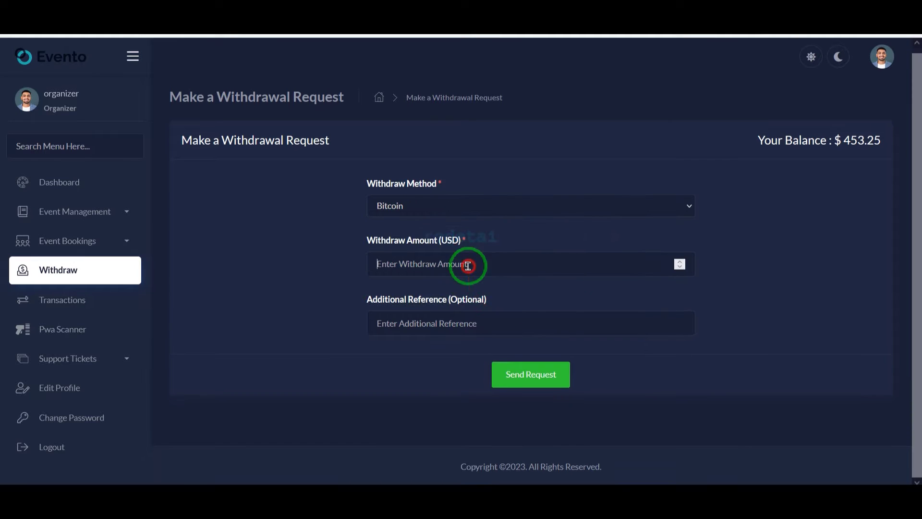
{"action": "scroll", "coordinate": [444, 234], "scroll_direction": "down", "scroll_amount": 2}
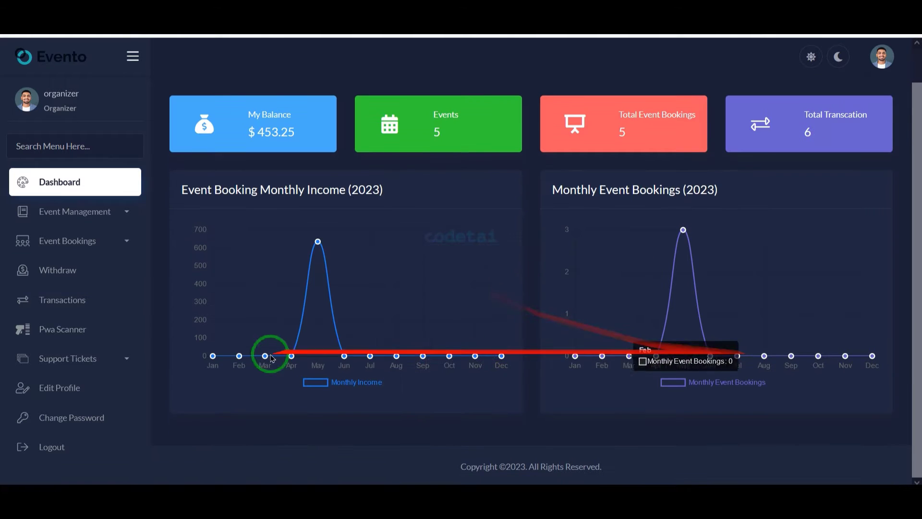
{"action": "scroll", "coordinate": [78, 365], "scroll_direction": "down", "scroll_amount": 1}
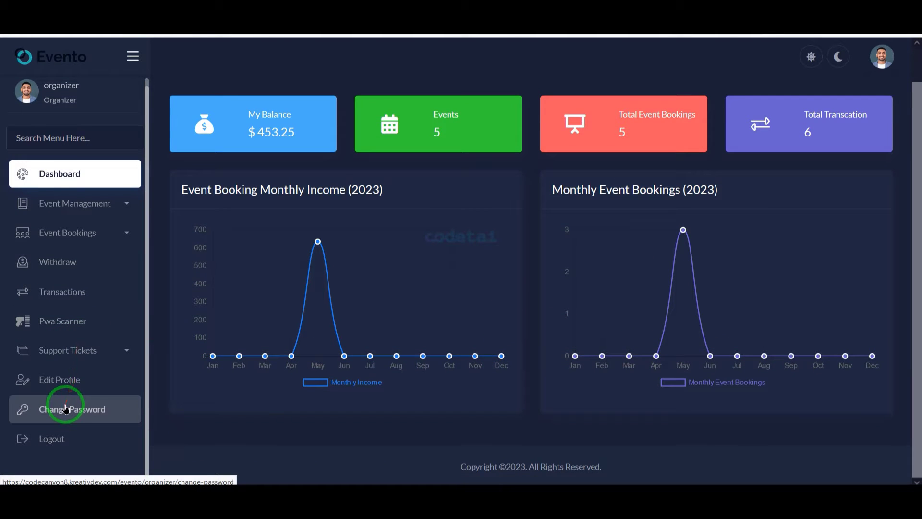
{"action": "scroll", "coordinate": [69, 406], "scroll_direction": "up", "scroll_amount": 1}
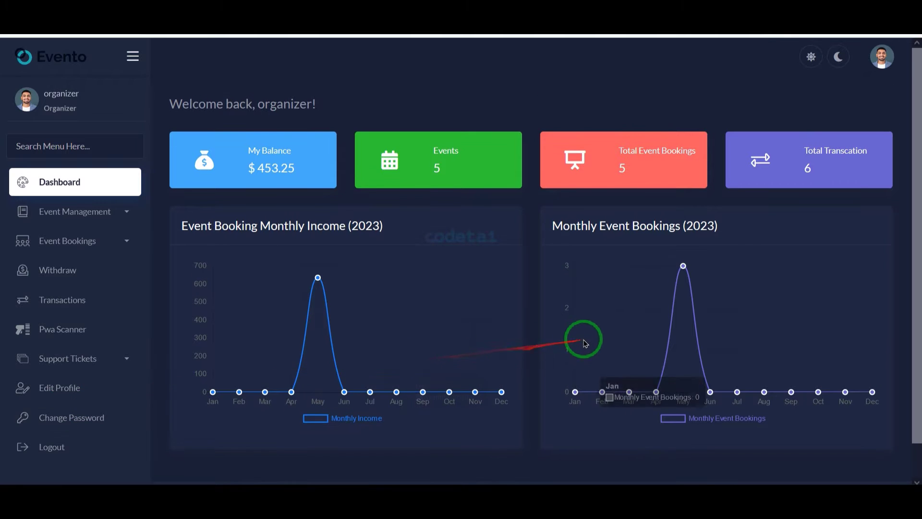
Step: Open the admin Payment Gateways > Online Gateways settings page
{"action": "scroll", "coordinate": [558, 259], "scroll_direction": "down", "scroll_amount": 10}
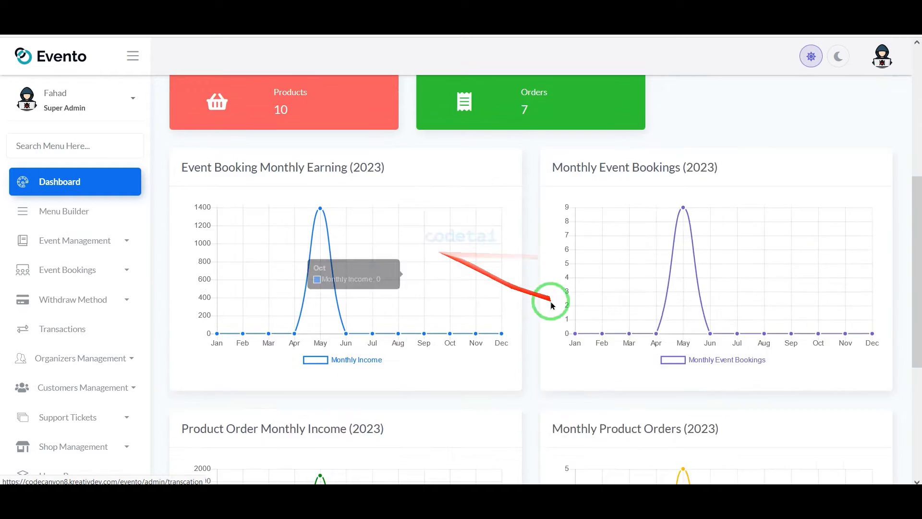
{"action": "scroll", "coordinate": [115, 346], "scroll_direction": "down", "scroll_amount": 6}
{"action": "scroll", "coordinate": [114, 350], "scroll_direction": "down", "scroll_amount": 4}
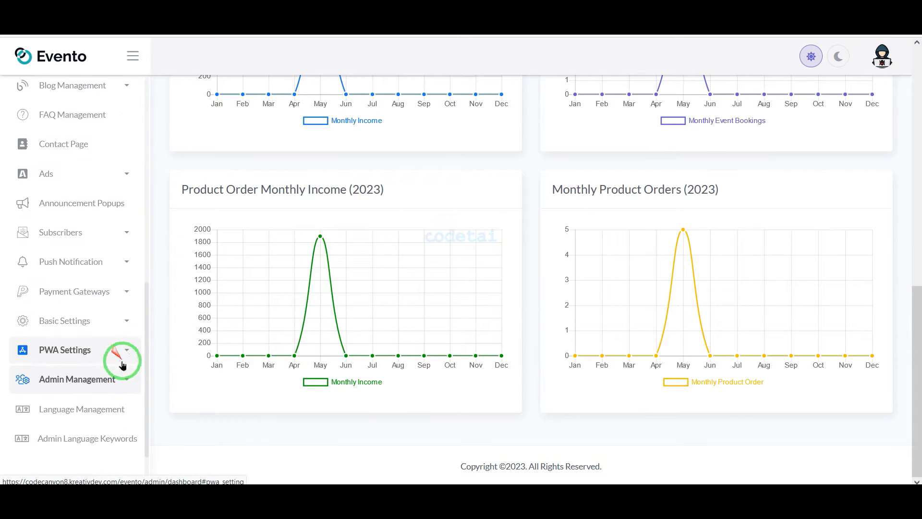
{"action": "left_click", "coordinate": [64, 385]}
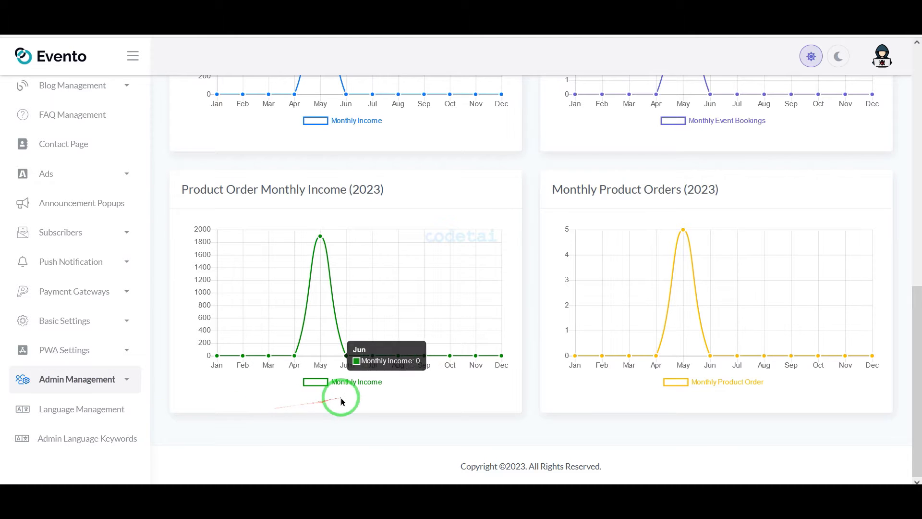
{"action": "left_click", "coordinate": [126, 288]}
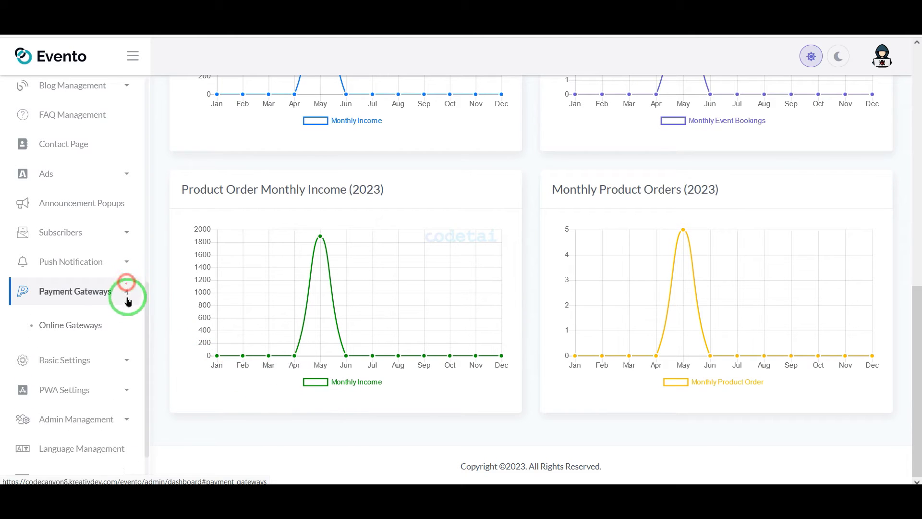
{"action": "left_click", "coordinate": [108, 328]}
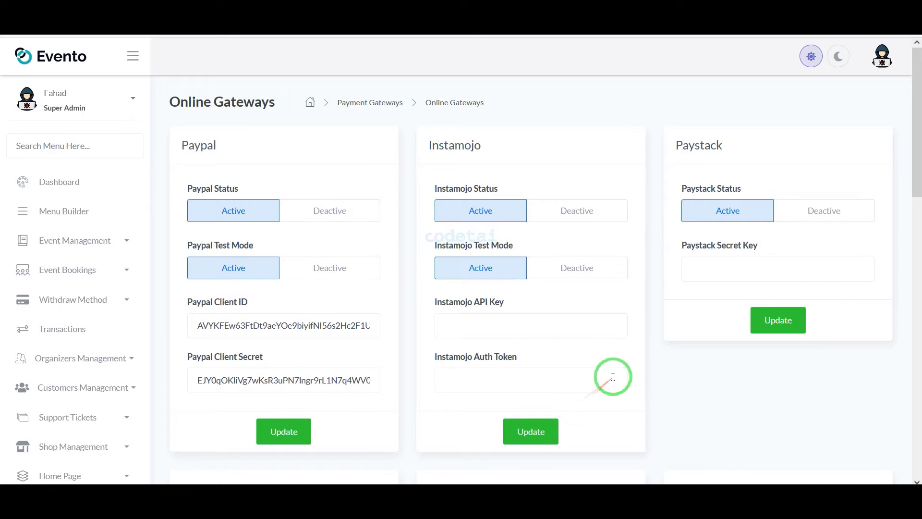
Step: Scroll through the PayPal, Stripe, Razorpay, MercadoPago and Paytm gateway cards
{"action": "scroll", "coordinate": [613, 376], "scroll_direction": "down", "scroll_amount": 6}
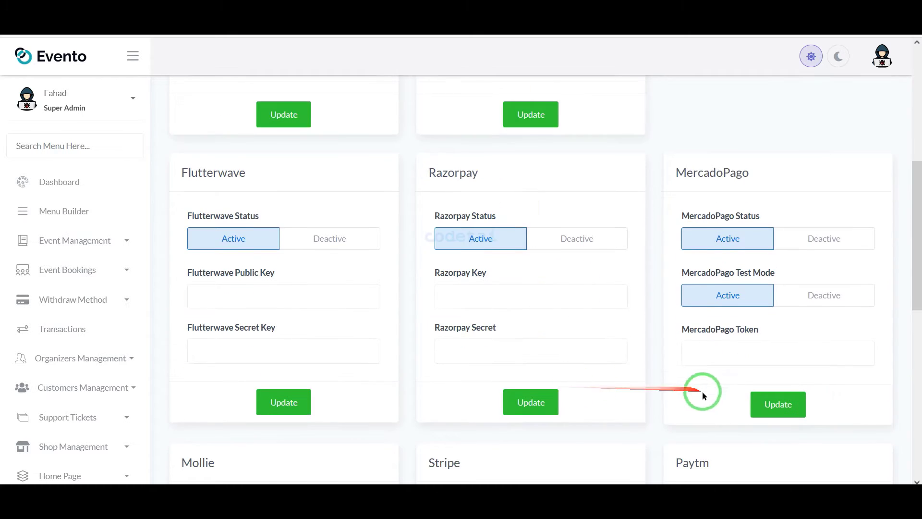
{"action": "scroll", "coordinate": [704, 395], "scroll_direction": "down", "scroll_amount": 6}
{"action": "scroll", "coordinate": [707, 411], "scroll_direction": "down", "scroll_amount": 3}
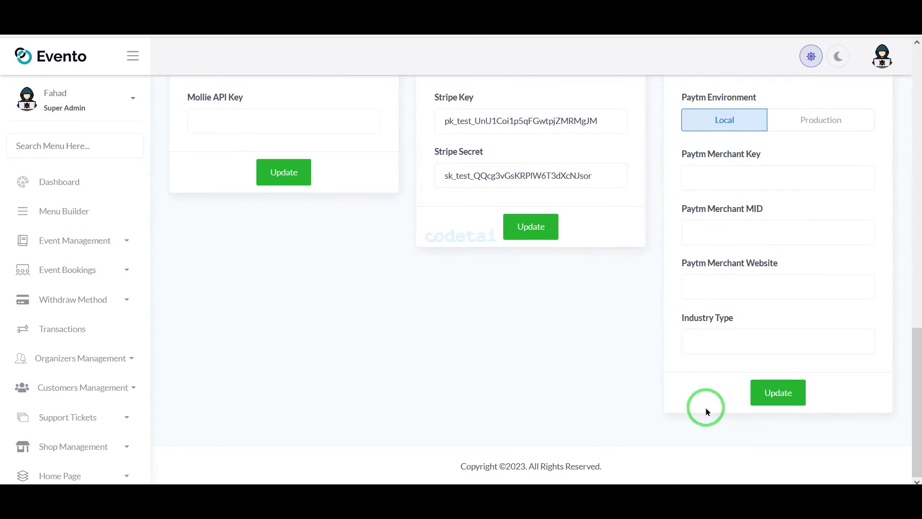
{"action": "scroll", "coordinate": [570, 411], "scroll_direction": "up", "scroll_amount": 8}
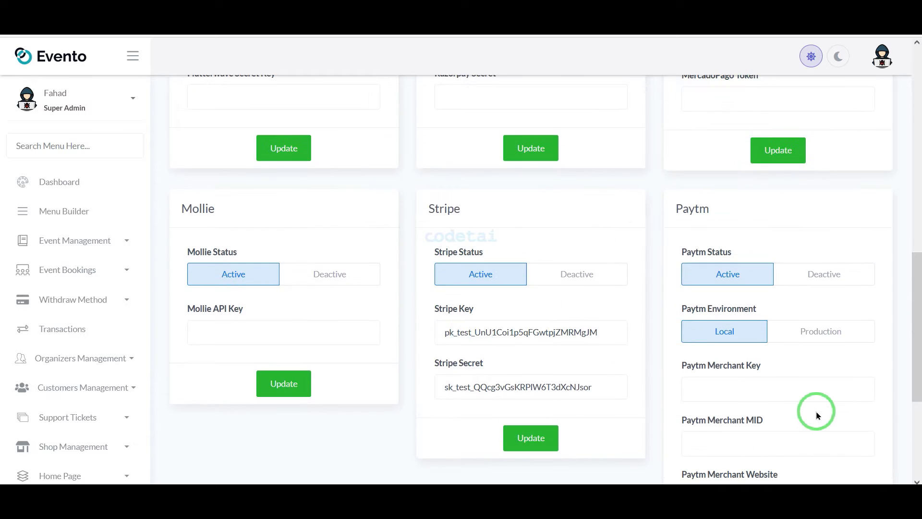
{"action": "scroll", "coordinate": [662, 413], "scroll_direction": "up", "scroll_amount": 3}
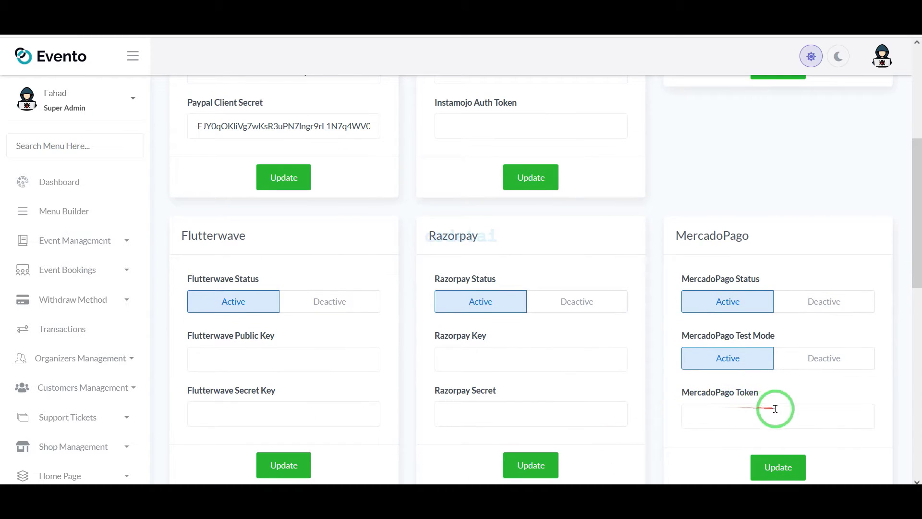
{"action": "scroll", "coordinate": [776, 409], "scroll_direction": "up", "scroll_amount": 5}
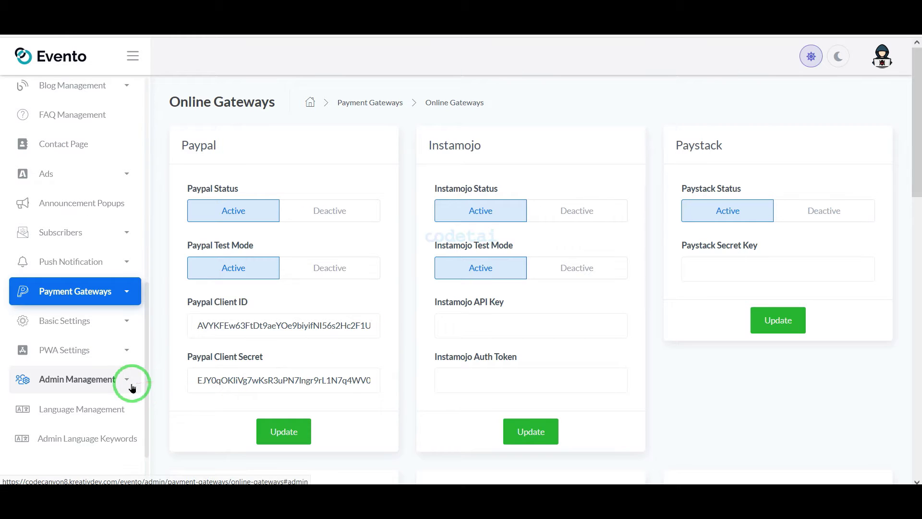
Step: Give the Supervisor role Language Management, Announcement Popups, Shop Management and Transaction permissions, then update it
{"action": "left_click", "coordinate": [131, 384]}
{"action": "left_click", "coordinate": [94, 421]}
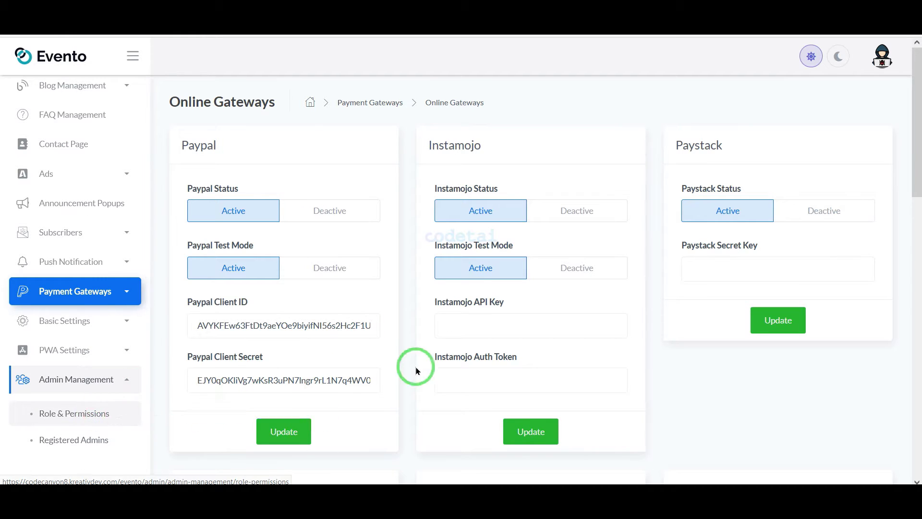
{"action": "left_click", "coordinate": [836, 139]}
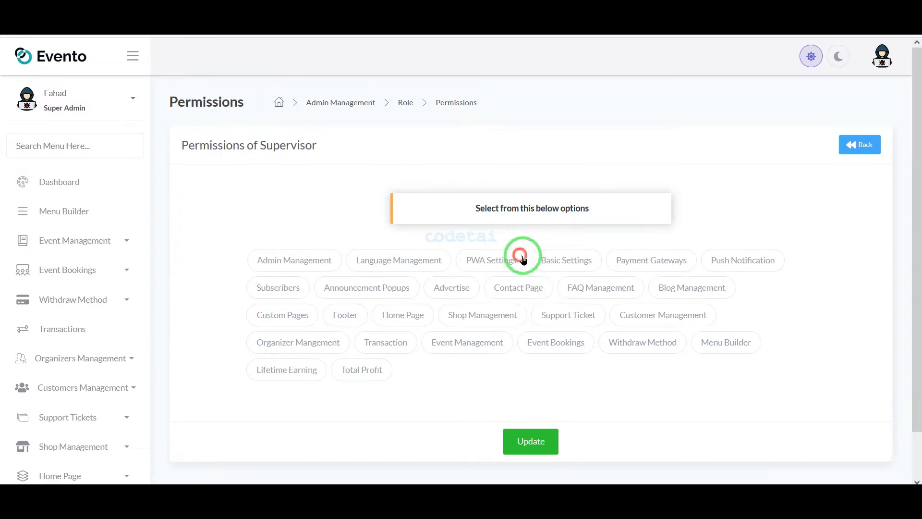
{"action": "scroll", "coordinate": [520, 255], "scroll_direction": "down", "scroll_amount": 1}
{"action": "left_click", "coordinate": [399, 210]}
{"action": "left_click", "coordinate": [369, 237]}
{"action": "left_click", "coordinate": [403, 293]}
{"action": "left_click", "coordinate": [482, 264]}
{"action": "scroll", "coordinate": [400, 234], "scroll_direction": "up", "scroll_amount": 1}
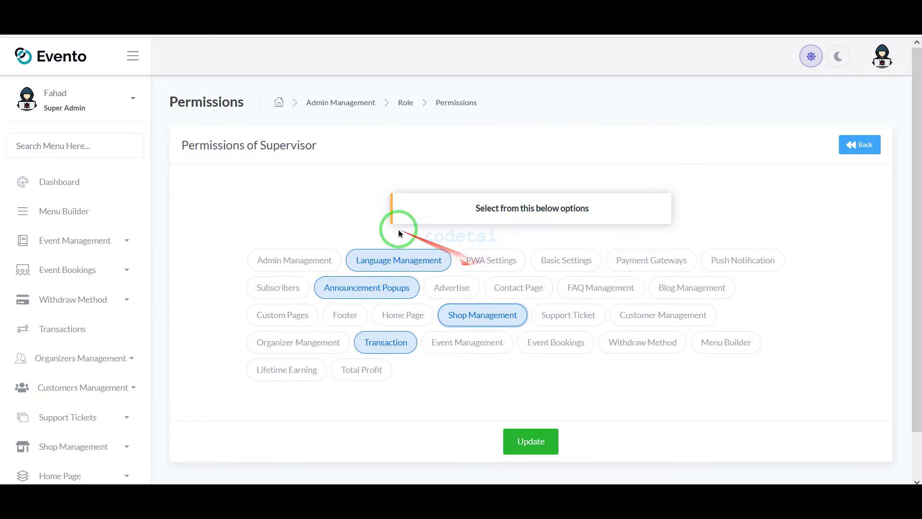
{"action": "left_click", "coordinate": [533, 440]}
Step: Browse Shop Management's withdraw methods and start a new payment method set to Active
{"action": "left_click", "coordinate": [122, 248]}
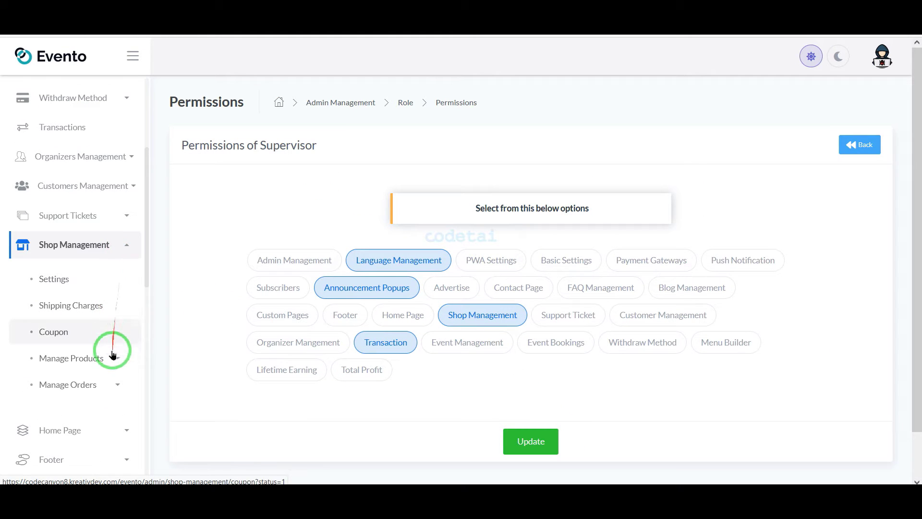
{"action": "mouse_move", "coordinate": [10, 266]}
{"action": "left_mouse_down"}
{"action": "mouse_move", "coordinate": [139, 376]}
{"action": "mouse_move", "coordinate": [141, 400]}
{"action": "left_mouse_up"}
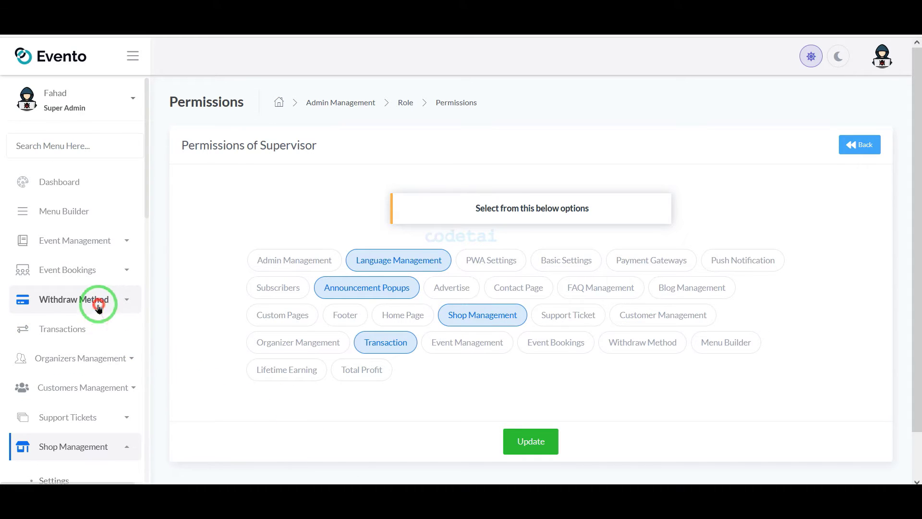
{"action": "left_click", "coordinate": [94, 300]}
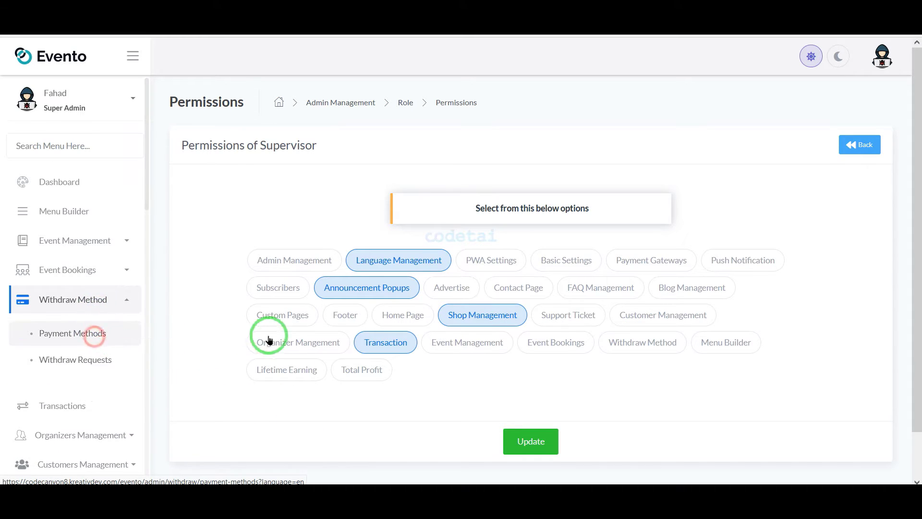
{"action": "left_click", "coordinate": [822, 145]}
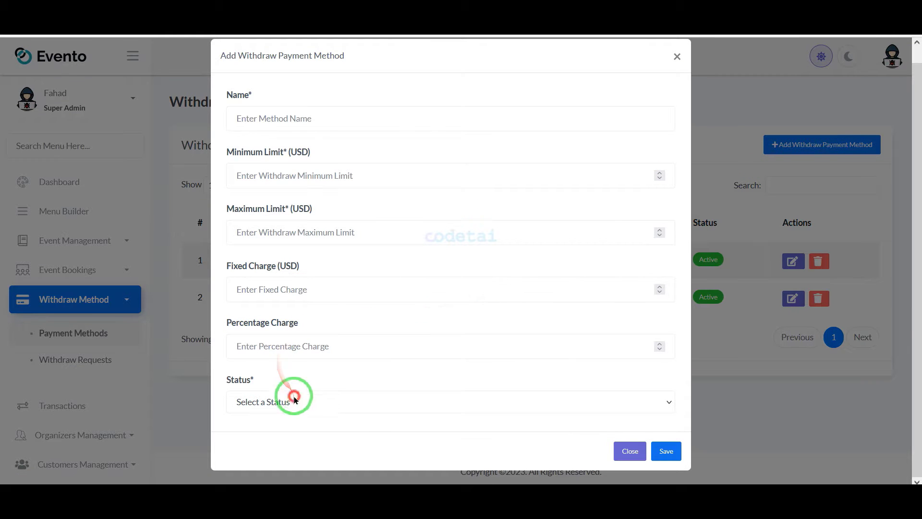
{"action": "left_click", "coordinate": [295, 400]}
{"action": "left_click", "coordinate": [292, 435]}
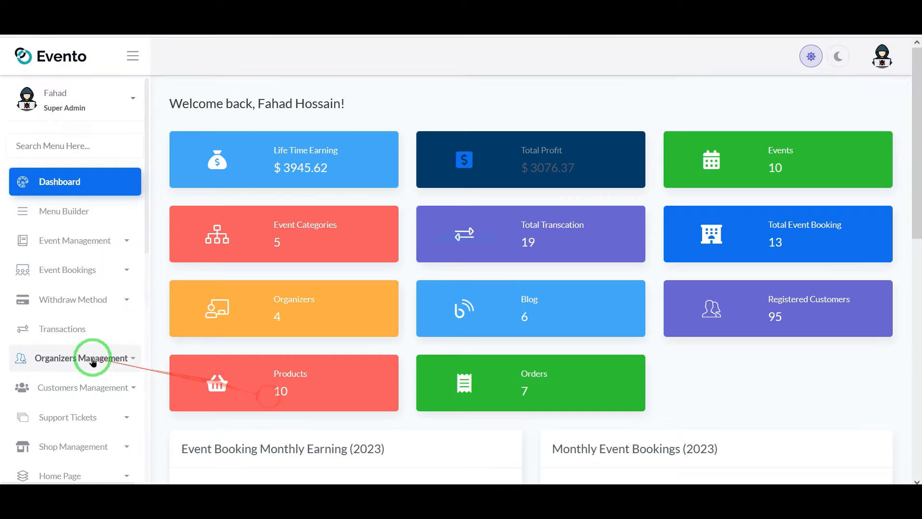
{"action": "scroll", "coordinate": [96, 365], "scroll_direction": "down", "scroll_amount": 2}
Step: Review the Ads settings page, highlighting the AdSense publisher ID form
{"action": "scroll", "coordinate": [120, 369], "scroll_direction": "down", "scroll_amount": 4}
{"action": "left_click", "coordinate": [100, 356]}
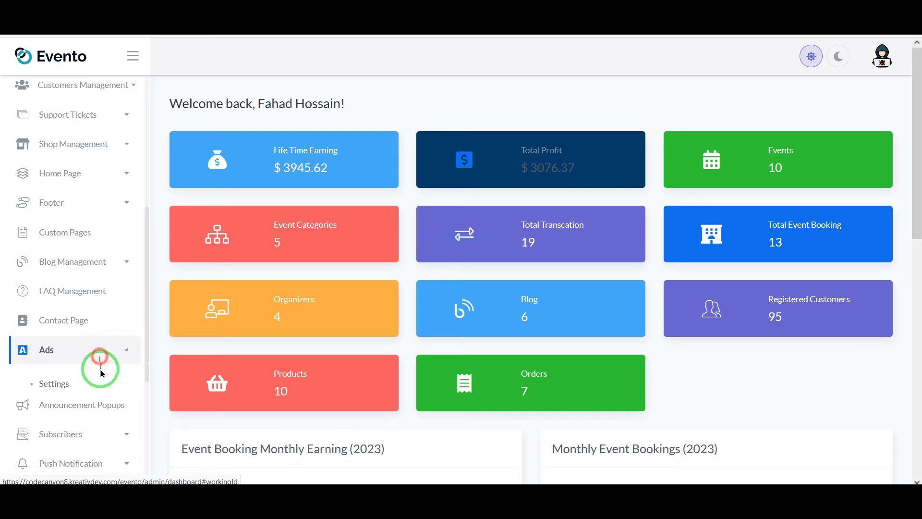
{"action": "left_click", "coordinate": [92, 385]}
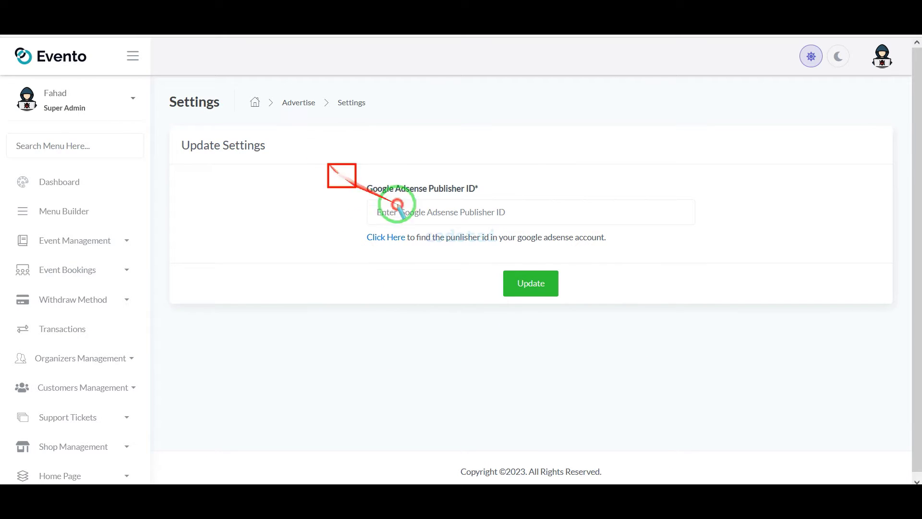
{"action": "mouse_move", "coordinate": [397, 205]}
{"action": "left_mouse_down"}
{"action": "mouse_move", "coordinate": [611, 314]}
{"action": "mouse_move", "coordinate": [751, 298]}
{"action": "left_mouse_up"}
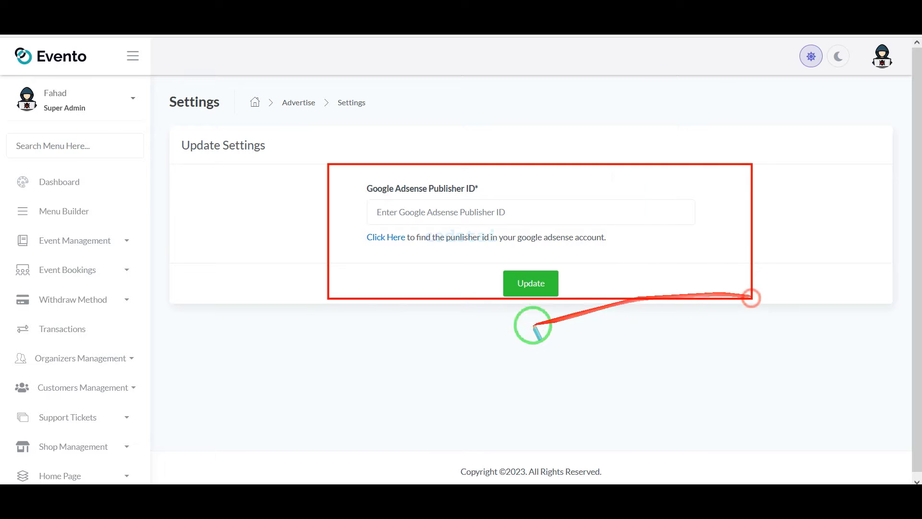
{"action": "scroll", "coordinate": [96, 336], "scroll_direction": "down", "scroll_amount": 5}
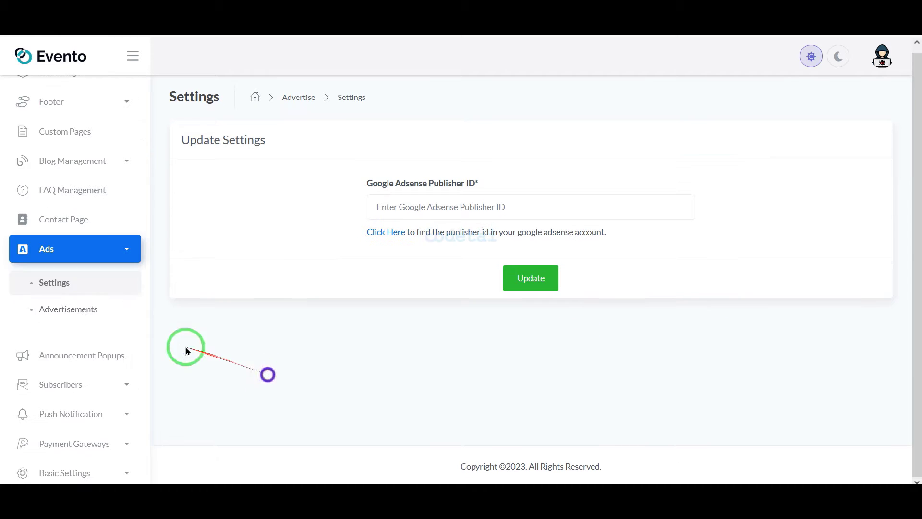
Step: Try Banner and Google AdSense types in a new advertisement, discard it, and expand Event Management
{"action": "left_click", "coordinate": [77, 309]}
{"action": "scroll", "coordinate": [505, 298], "scroll_direction": "down", "scroll_amount": 5}
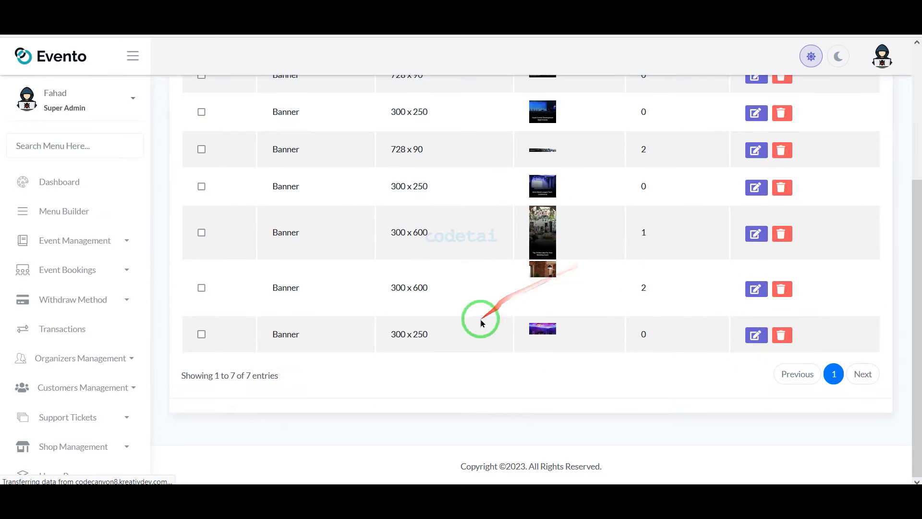
{"action": "scroll", "coordinate": [624, 298], "scroll_direction": "up", "scroll_amount": 5}
{"action": "left_click", "coordinate": [865, 146]}
{"action": "left_click", "coordinate": [399, 237]}
{"action": "left_click", "coordinate": [397, 274]}
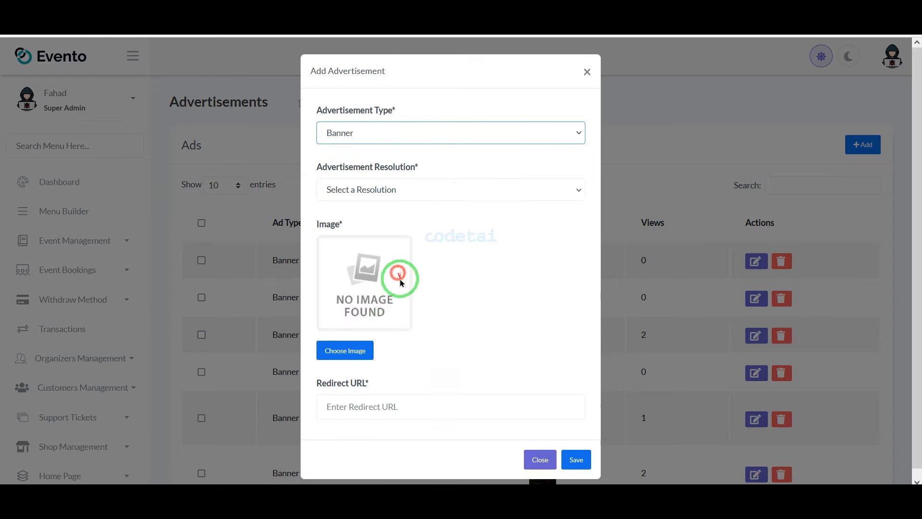
{"action": "left_click", "coordinate": [386, 124]}
{"action": "left_click", "coordinate": [385, 177]}
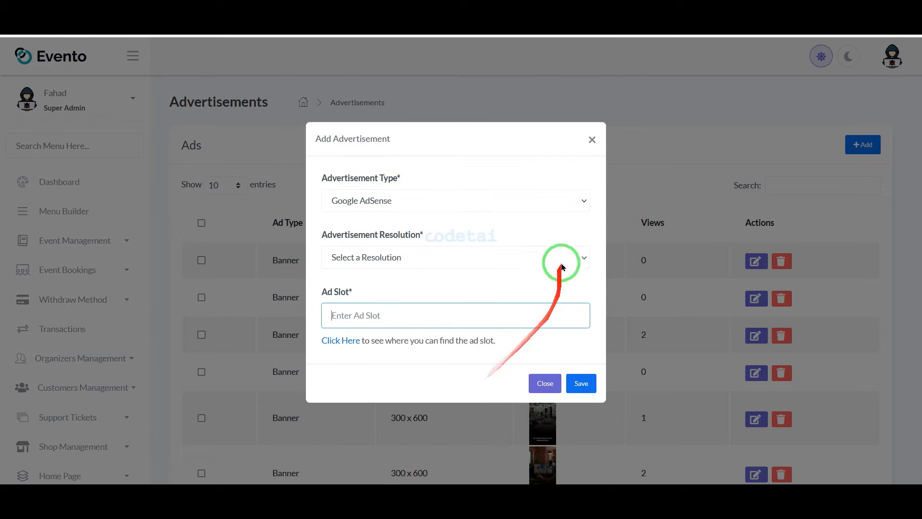
{"action": "left_click", "coordinate": [589, 140]}
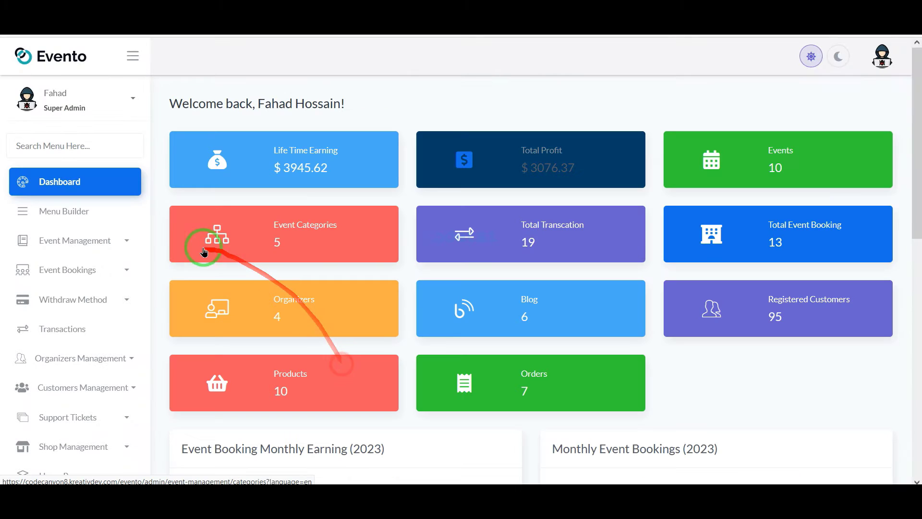
{"action": "left_click", "coordinate": [124, 241]}
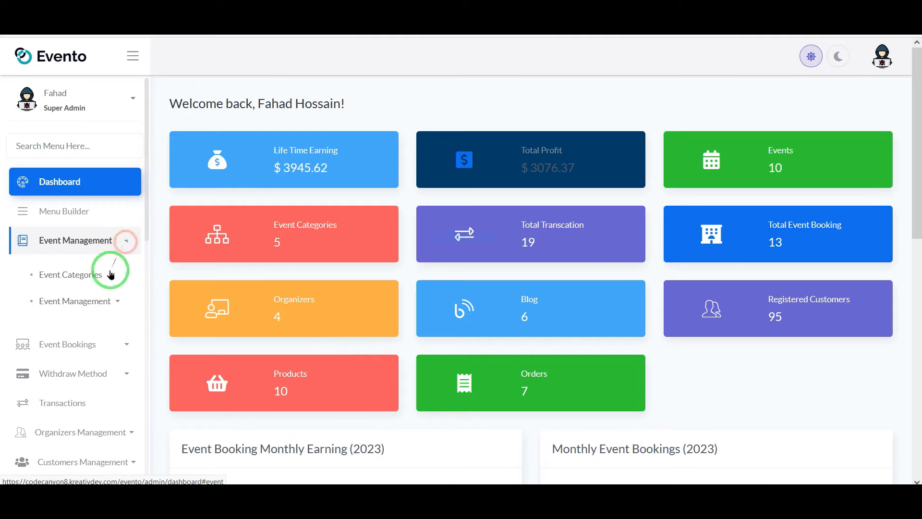
{"action": "left_click", "coordinate": [100, 301]}
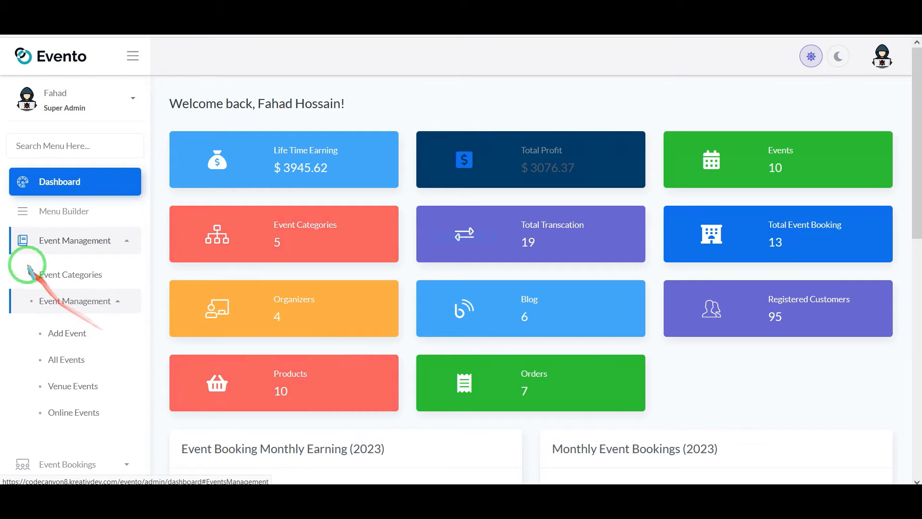
{"action": "mouse_move", "coordinate": [17, 264]}
{"action": "left_mouse_down"}
{"action": "mouse_move", "coordinate": [110, 318]}
{"action": "mouse_move", "coordinate": [140, 423]}
{"action": "left_mouse_up"}
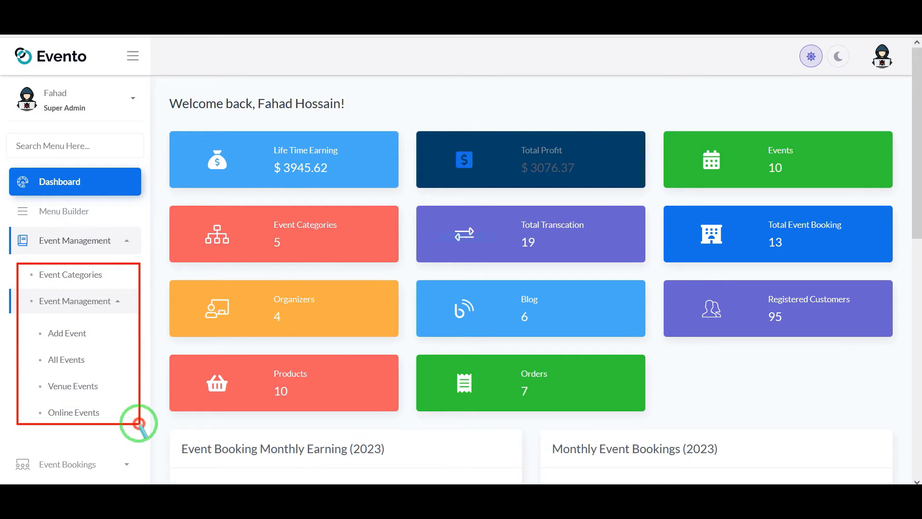
{"action": "left_click", "coordinate": [93, 271]}
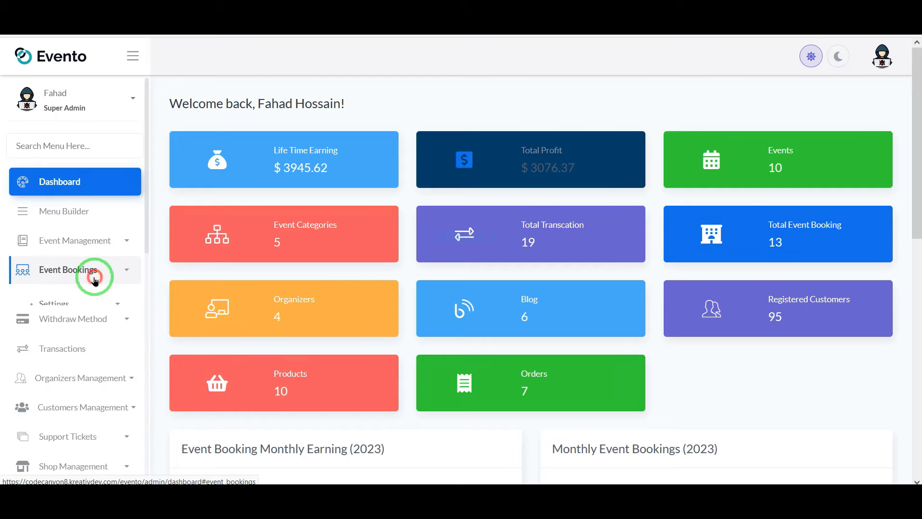
{"action": "left_click_drag", "start_coordinate": [119, 410], "coordinate": [139, 450]}
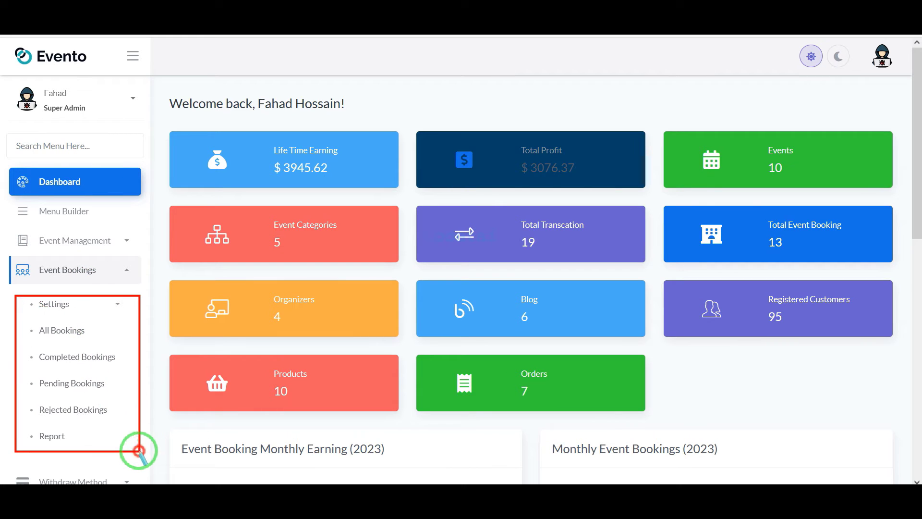
{"action": "left_click", "coordinate": [115, 305]}
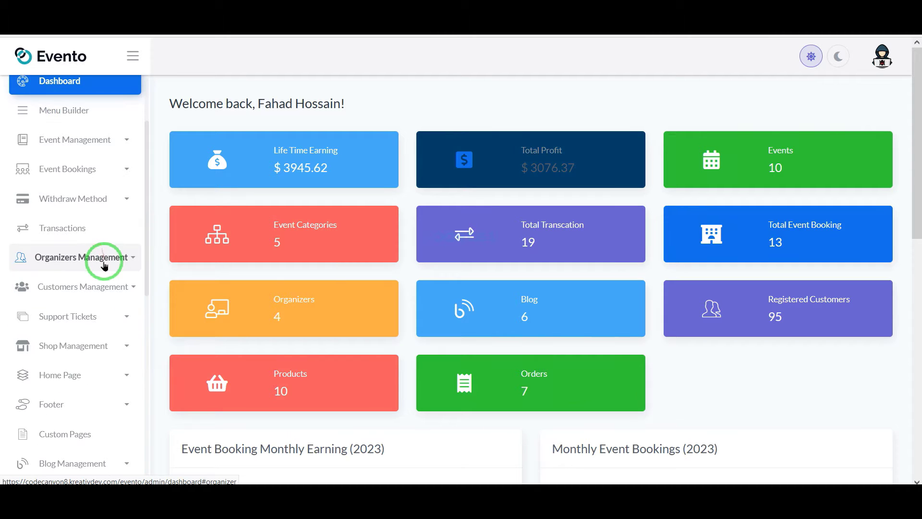
{"action": "left_click", "coordinate": [104, 259]}
{"action": "scroll", "coordinate": [82, 317], "scroll_direction": "down", "scroll_amount": 2}
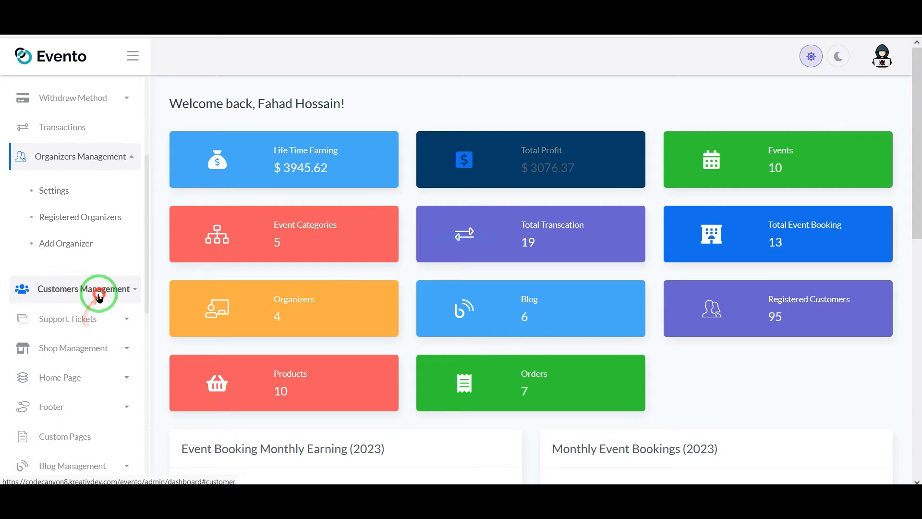
{"action": "scroll", "coordinate": [87, 331], "scroll_direction": "down", "scroll_amount": 2}
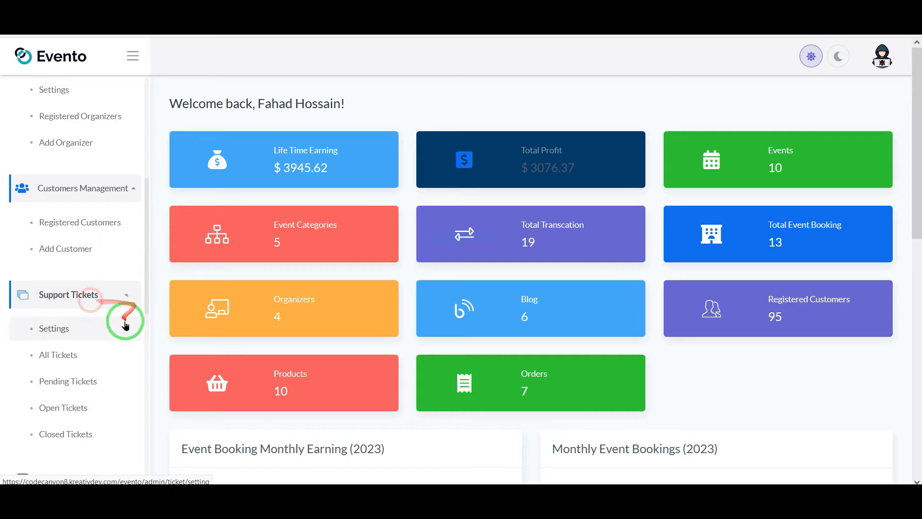
{"action": "scroll", "coordinate": [96, 327], "scroll_direction": "down", "scroll_amount": 4}
{"action": "left_click", "coordinate": [99, 314]}
{"action": "scroll", "coordinate": [101, 319], "scroll_direction": "down", "scroll_amount": 4}
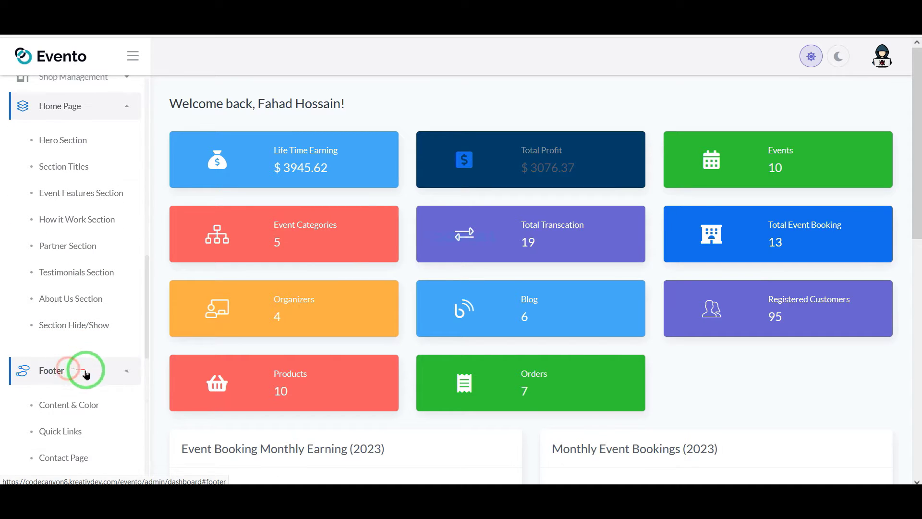
{"action": "scroll", "coordinate": [87, 374], "scroll_direction": "down", "scroll_amount": 6}
{"action": "left_click", "coordinate": [100, 241]}
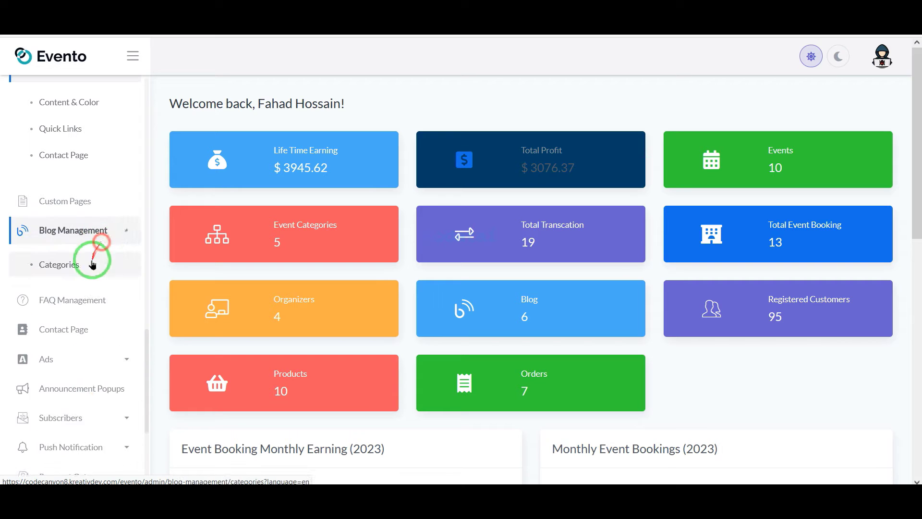
{"action": "scroll", "coordinate": [96, 288], "scroll_direction": "down", "scroll_amount": 4}
{"action": "left_click", "coordinate": [96, 259]}
{"action": "scroll", "coordinate": [106, 276], "scroll_direction": "down", "scroll_amount": 2}
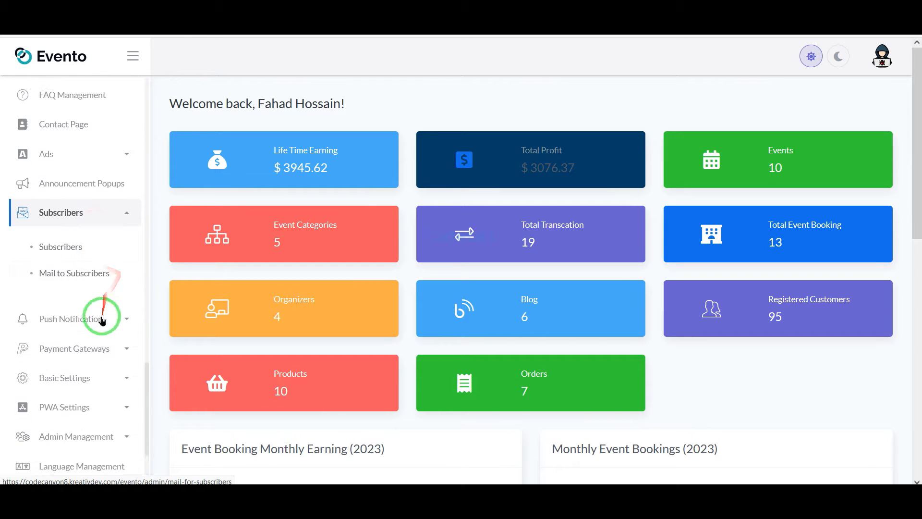
{"action": "left_click", "coordinate": [100, 274]}
{"action": "scroll", "coordinate": [104, 293], "scroll_direction": "down", "scroll_amount": 1}
{"action": "left_click", "coordinate": [100, 290]}
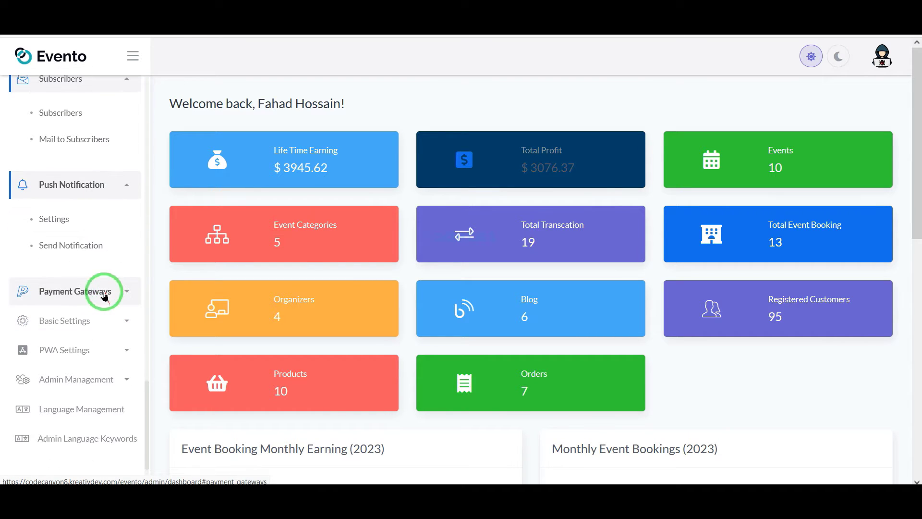
{"action": "scroll", "coordinate": [105, 310], "scroll_direction": "down", "scroll_amount": 2}
{"action": "left_click", "coordinate": [96, 323]}
{"action": "scroll", "coordinate": [99, 332], "scroll_direction": "down", "scroll_amount": 6}
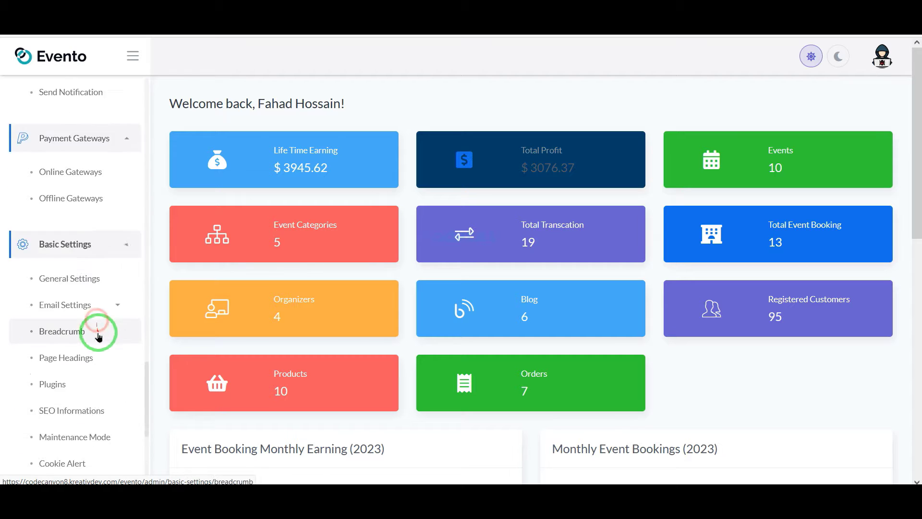
{"action": "left_click", "coordinate": [105, 353]}
{"action": "scroll", "coordinate": [107, 354], "scroll_direction": "down", "scroll_amount": 1}
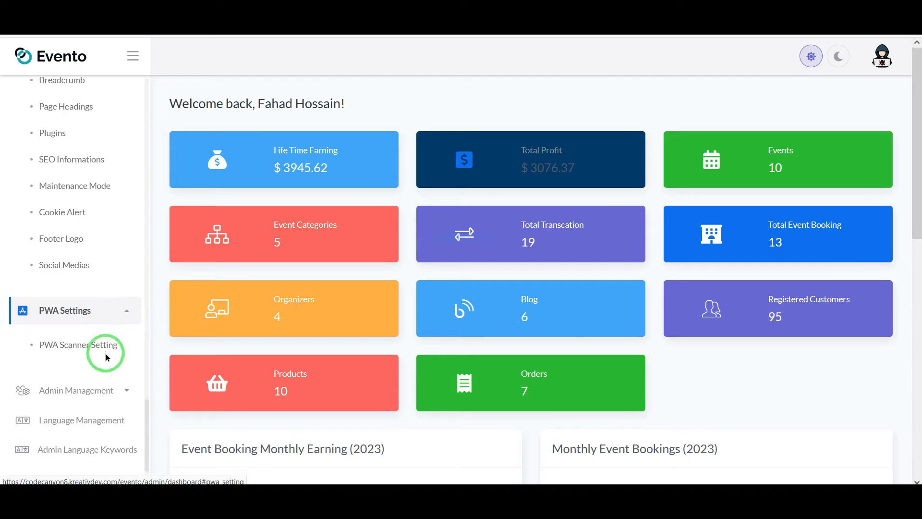
{"action": "left_click", "coordinate": [97, 382]}
{"action": "scroll", "coordinate": [97, 387], "scroll_direction": "down", "scroll_amount": 2}
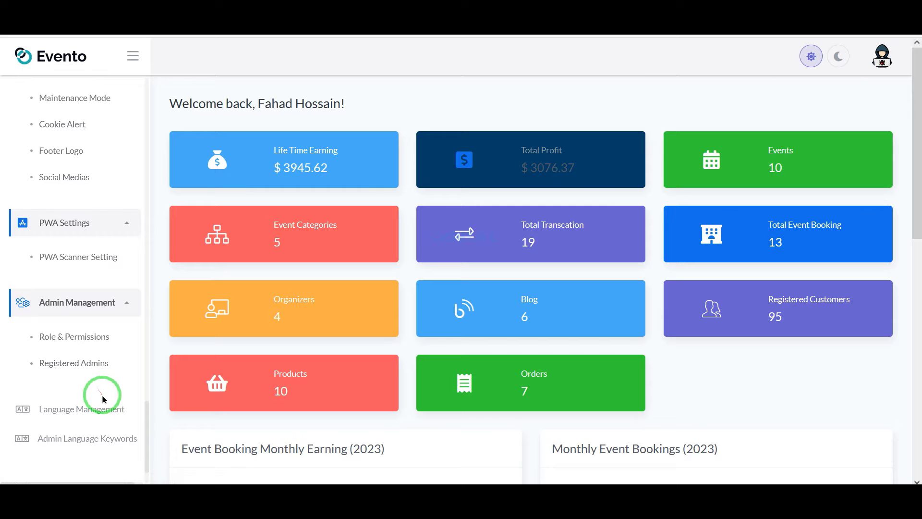
{"action": "scroll", "coordinate": [591, 330], "scroll_direction": "down", "scroll_amount": 10}
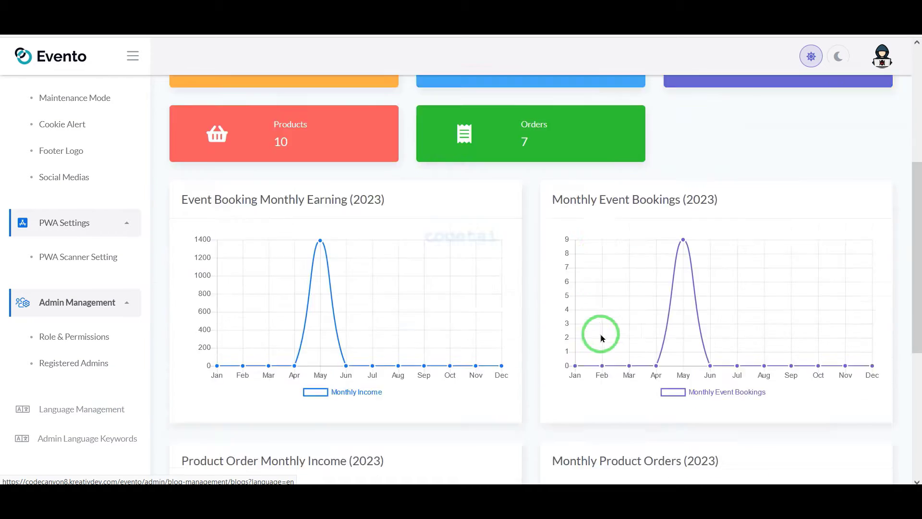
{"action": "scroll", "coordinate": [691, 393], "scroll_direction": "up", "scroll_amount": 10}
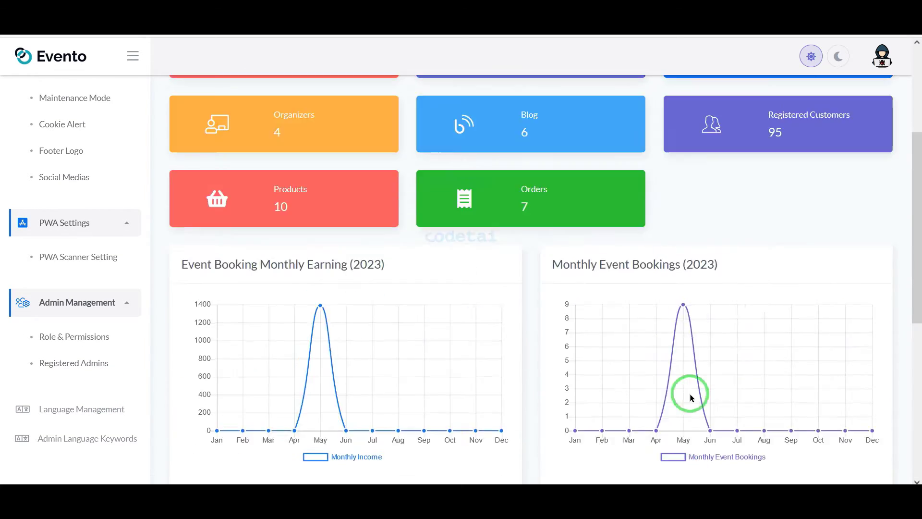
{"action": "scroll", "coordinate": [72, 298], "scroll_direction": "down", "scroll_amount": 10}
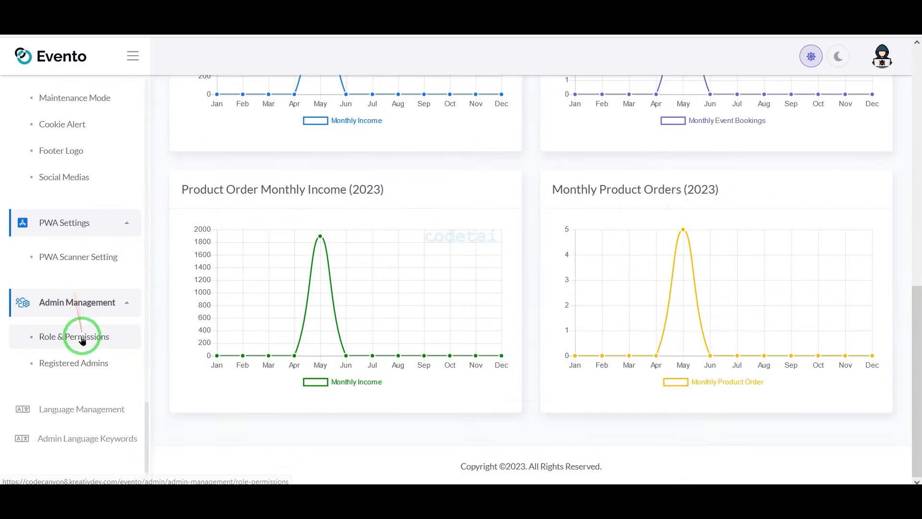
{"action": "scroll", "coordinate": [83, 339], "scroll_direction": "up", "scroll_amount": 10}
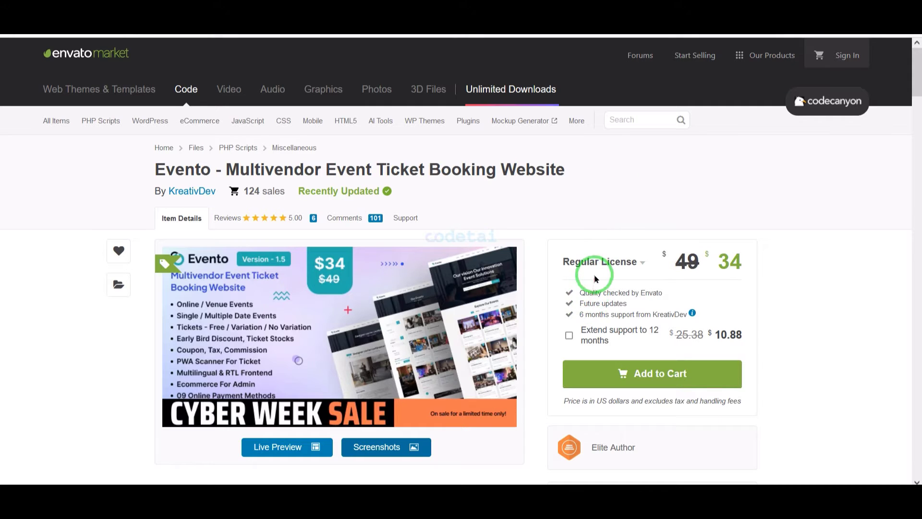
Step: Highlight the Evento title and $34 Regular License price, then scroll through the description and features
{"action": "left_click_drag", "start_coordinate": [144, 155], "coordinate": [578, 178]}
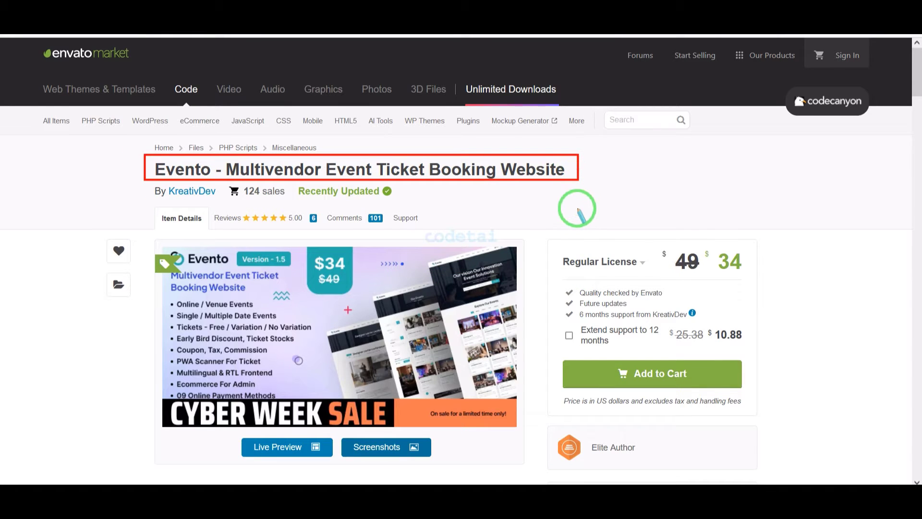
{"action": "left_click_drag", "start_coordinate": [518, 219], "coordinate": [807, 300]}
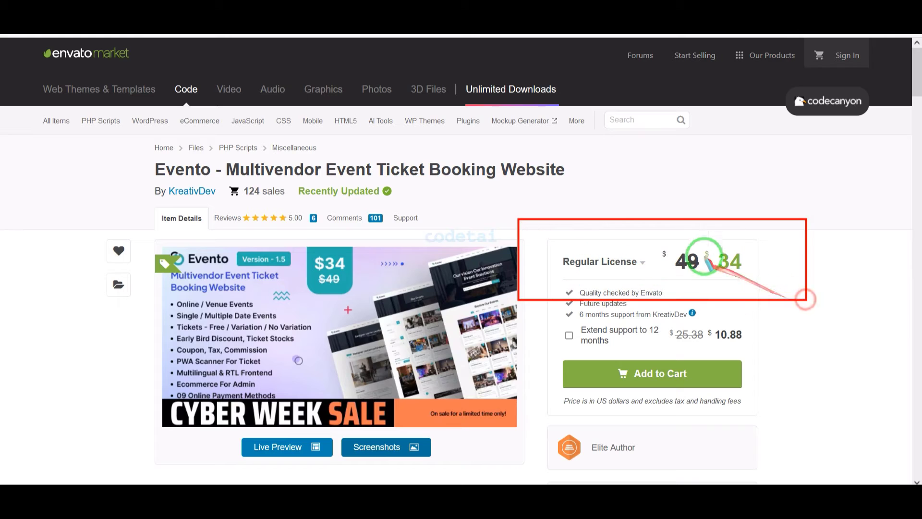
{"action": "scroll", "coordinate": [494, 305], "scroll_direction": "down", "scroll_amount": 15}
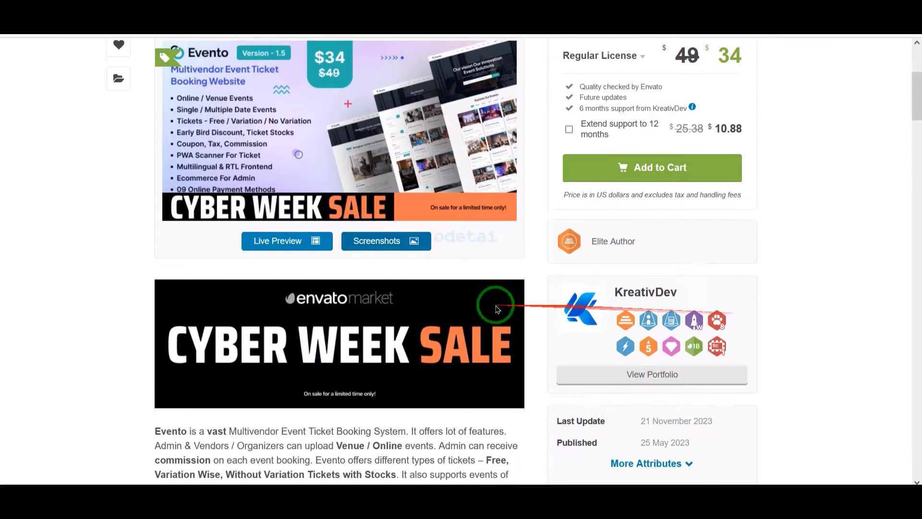
{"action": "scroll", "coordinate": [436, 295], "scroll_direction": "down", "scroll_amount": 10}
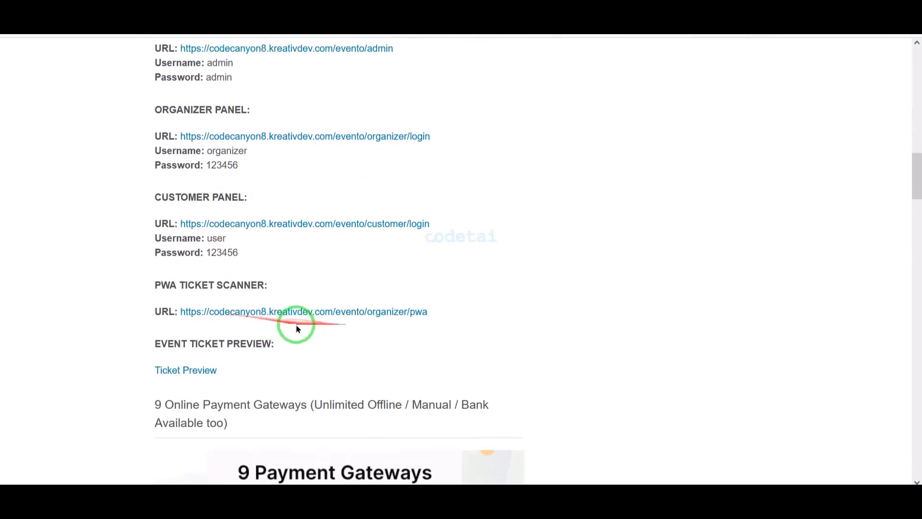
{"action": "scroll", "coordinate": [408, 324], "scroll_direction": "down", "scroll_amount": 15}
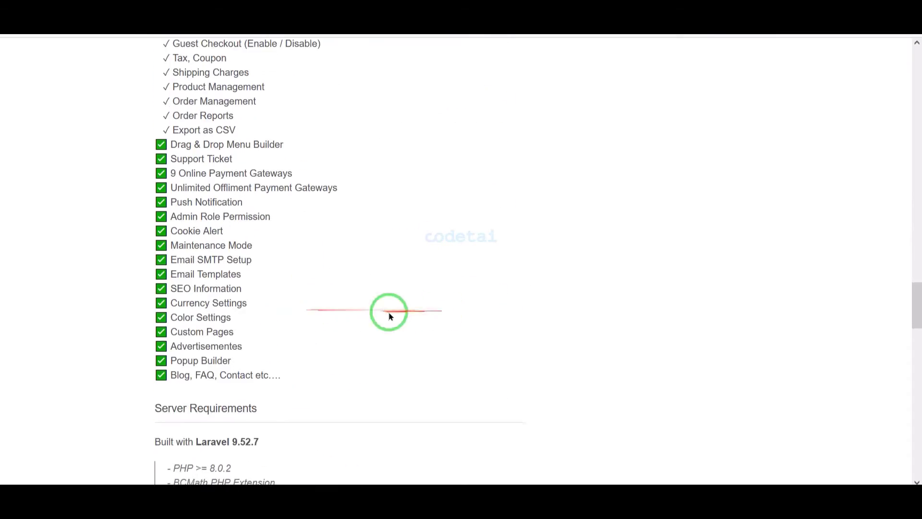
{"action": "scroll", "coordinate": [441, 286], "scroll_direction": "up", "scroll_amount": 15}
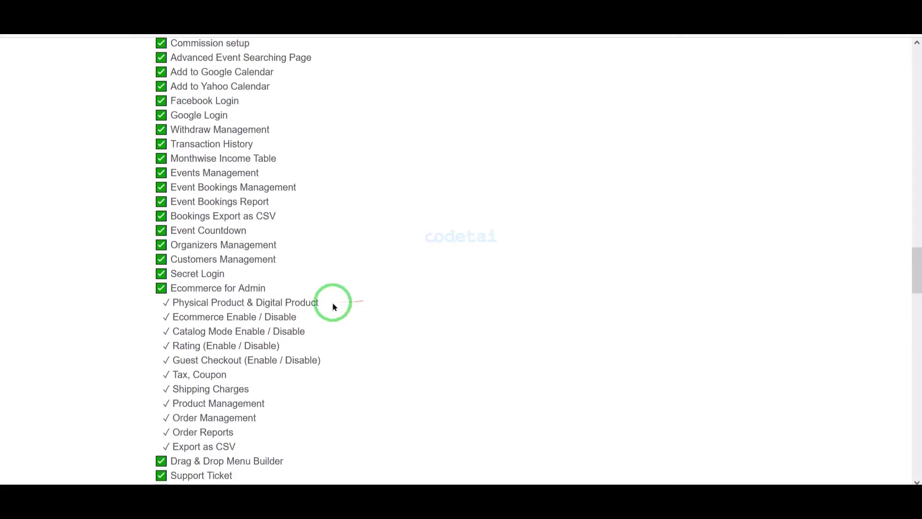
{"action": "scroll", "coordinate": [446, 291], "scroll_direction": "up", "scroll_amount": 20}
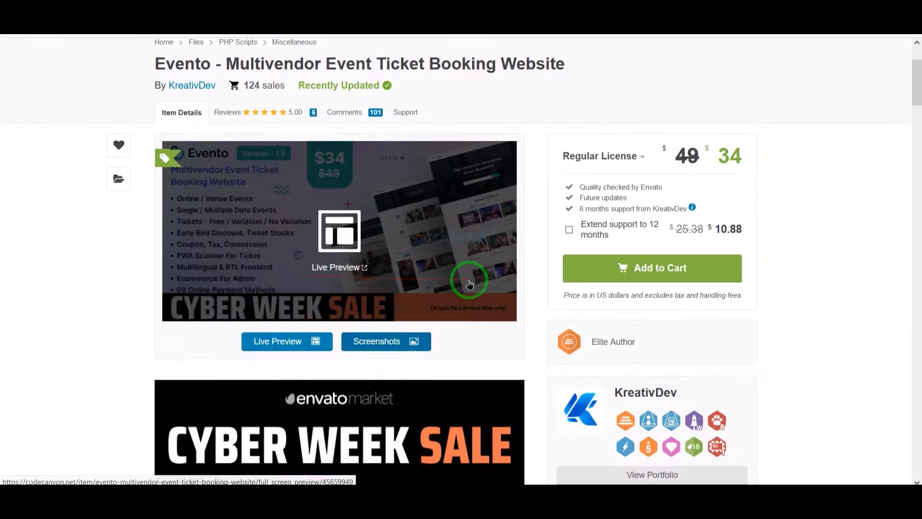
{"action": "scroll", "coordinate": [452, 341], "scroll_direction": "down", "scroll_amount": 2}
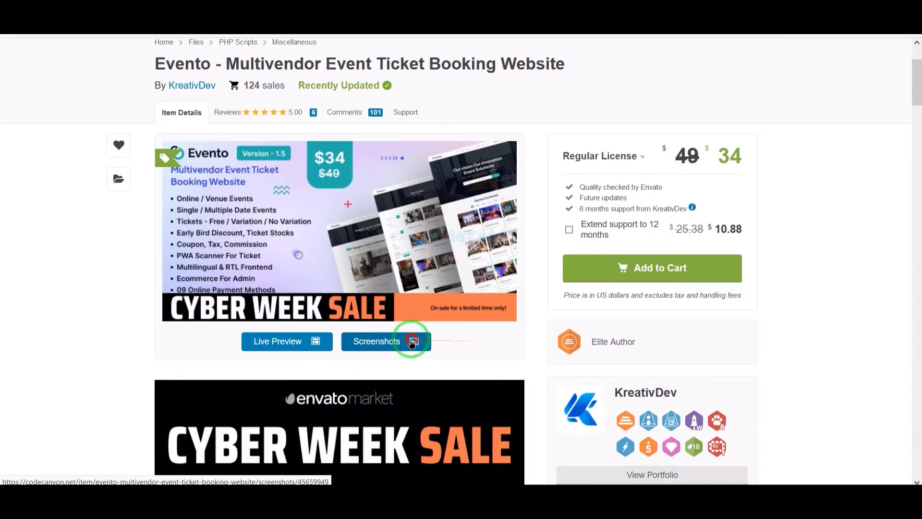
{"action": "left_click", "coordinate": [411, 340]}
{"action": "scroll", "coordinate": [665, 363], "scroll_direction": "down", "scroll_amount": 10}
{"action": "scroll", "coordinate": [676, 390], "scroll_direction": "down", "scroll_amount": 10}
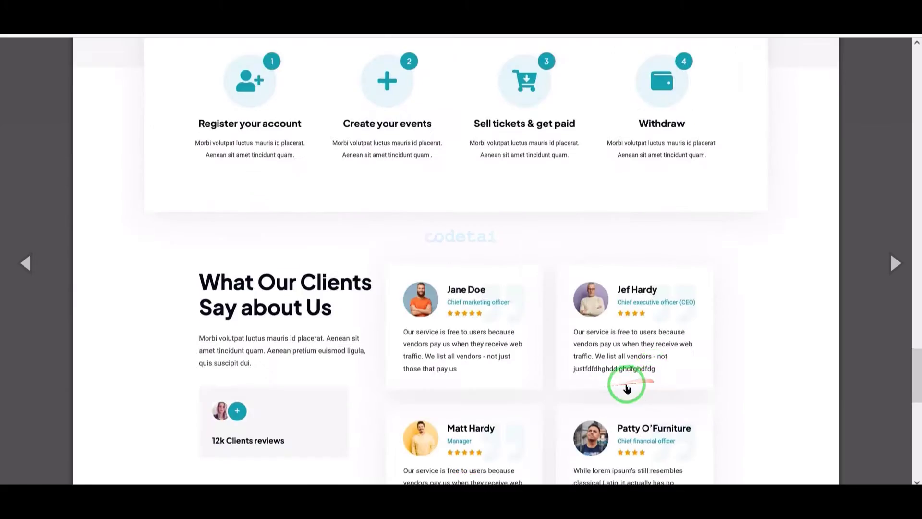
{"action": "left_click", "coordinate": [894, 264]}
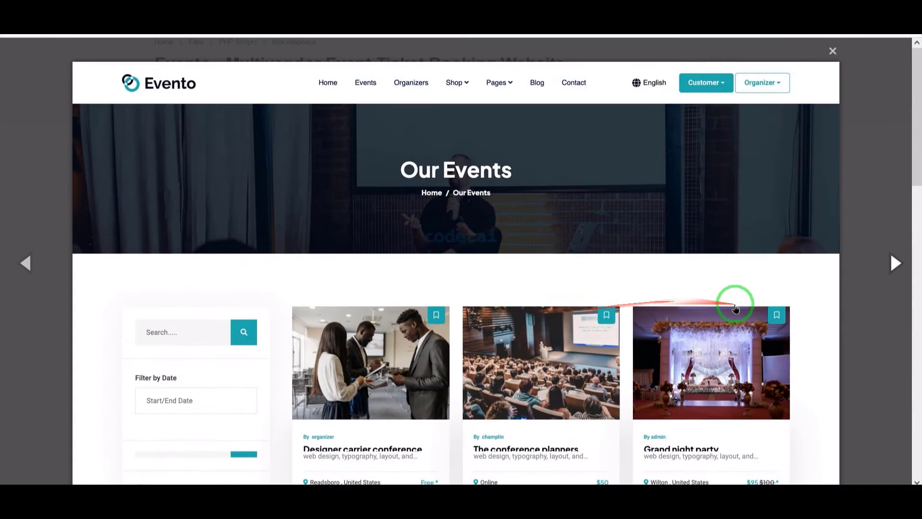
{"action": "left_click", "coordinate": [894, 263]}
{"action": "scroll", "coordinate": [514, 346], "scroll_direction": "down", "scroll_amount": 15}
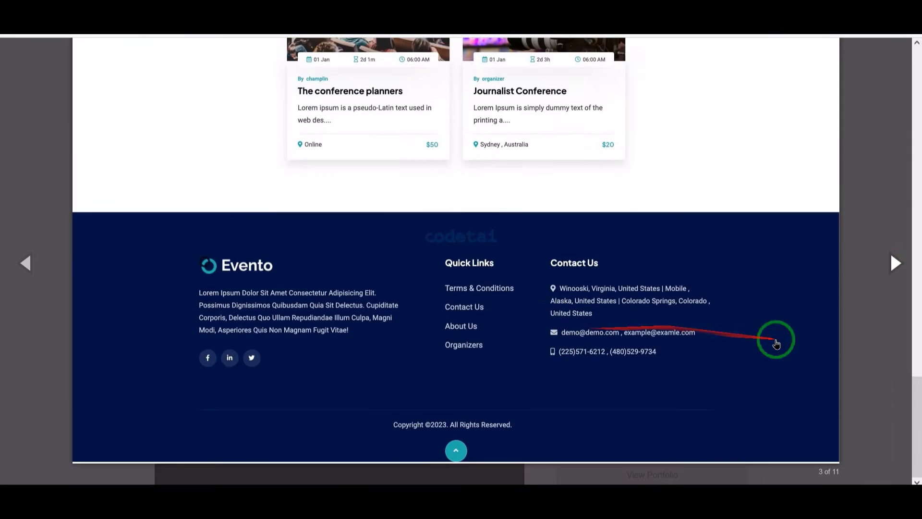
{"action": "left_click", "coordinate": [895, 263]}
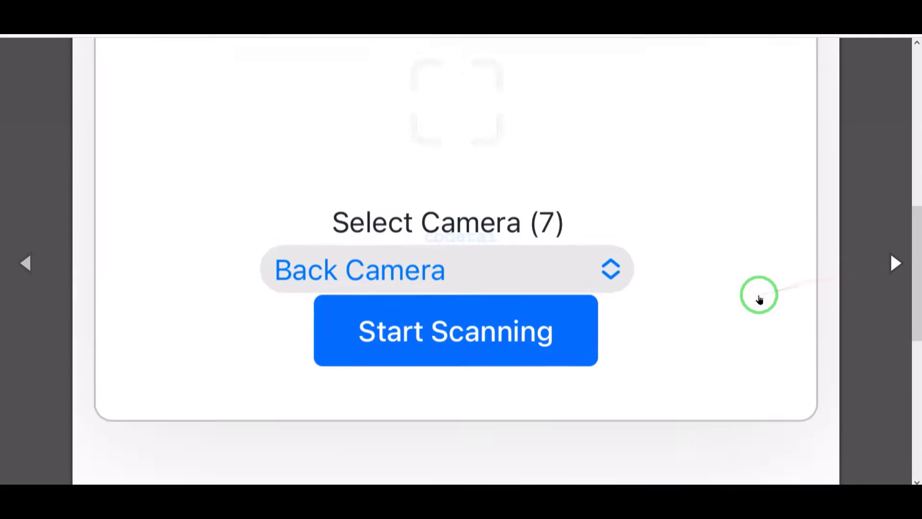
{"action": "left_click", "coordinate": [896, 264]}
{"action": "left_click", "coordinate": [896, 264]}
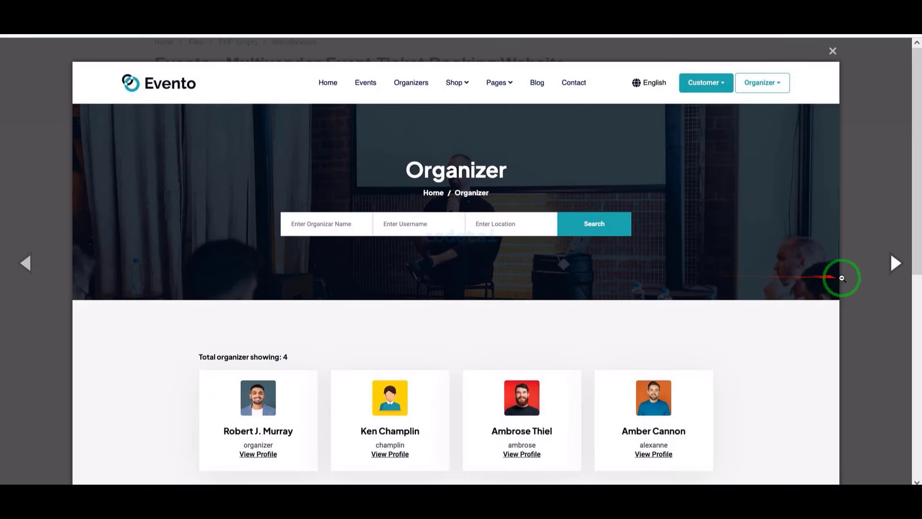
{"action": "left_click", "coordinate": [885, 270]}
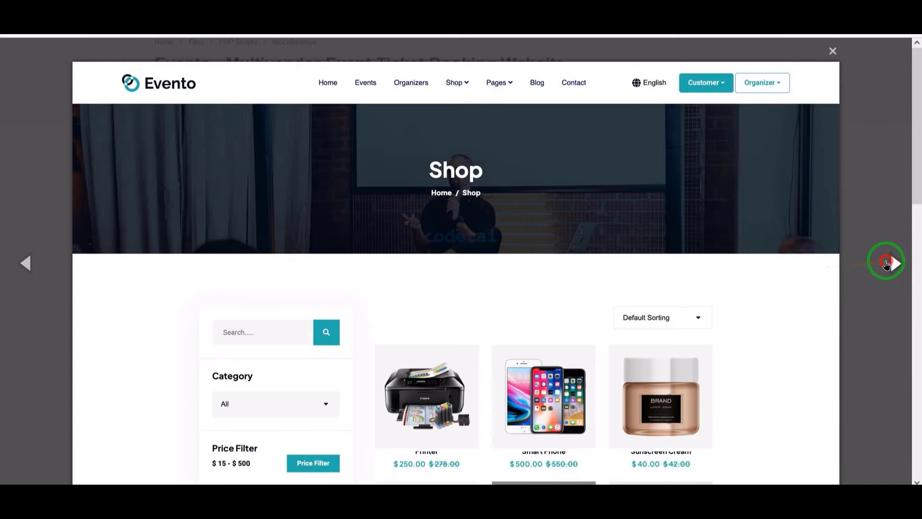
{"action": "left_click", "coordinate": [891, 263]}
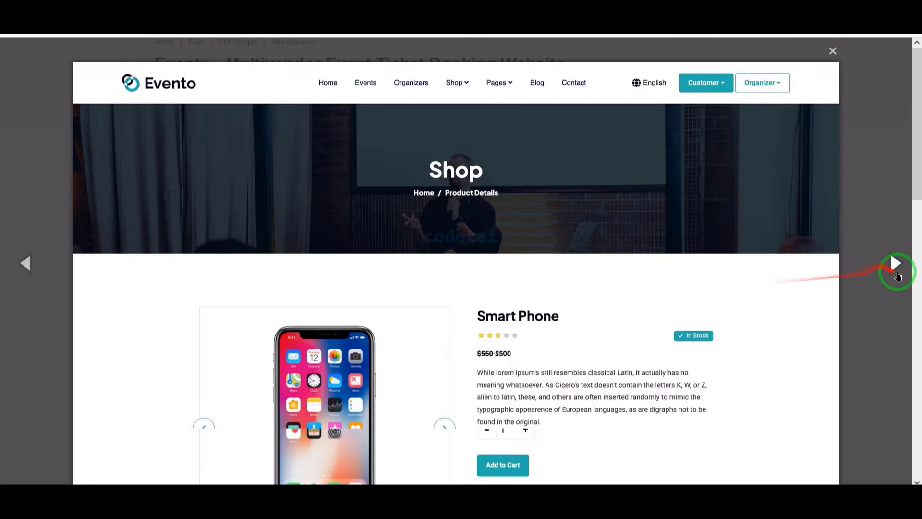
{"action": "left_click", "coordinate": [897, 267]}
{"action": "left_click", "coordinate": [895, 262]}
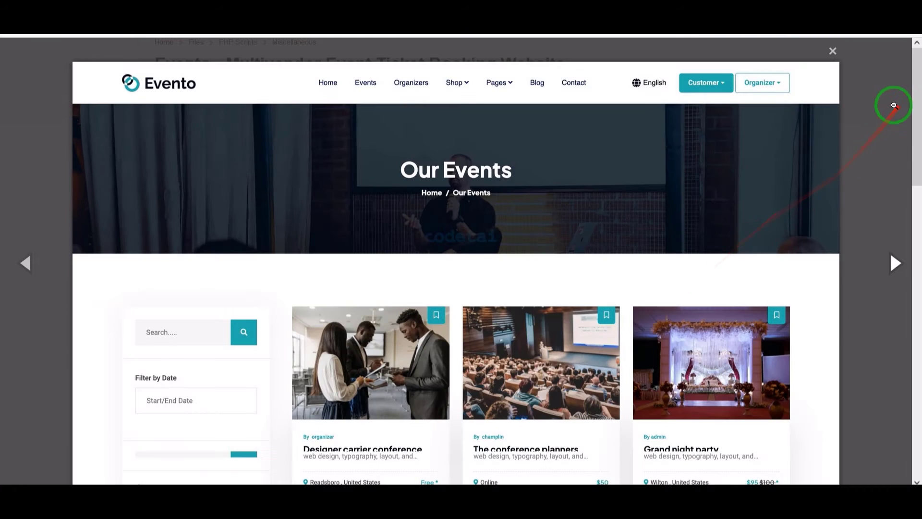
{"action": "left_click", "coordinate": [735, 348]}
{"action": "scroll", "coordinate": [790, 307], "scroll_direction": "up", "scroll_amount": 2}
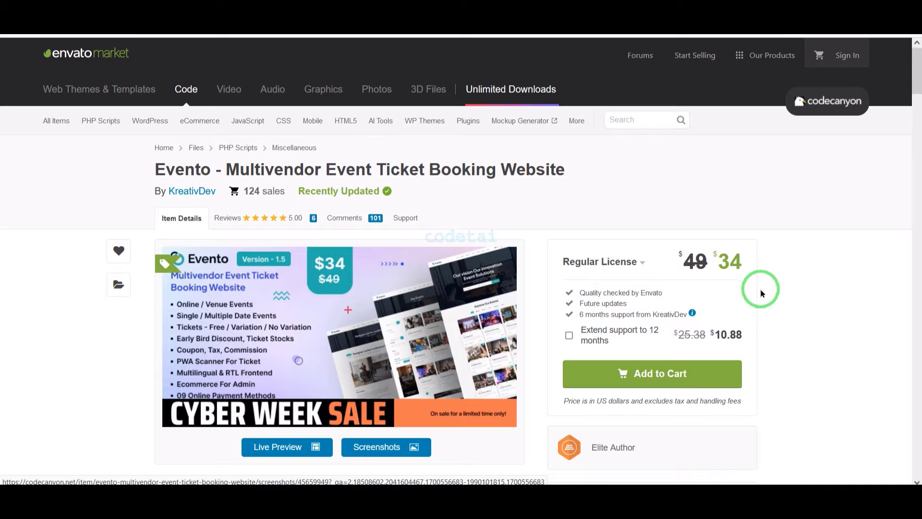
Step: Add the Evento item to the cart and proceed to checkout
{"action": "scroll", "coordinate": [771, 288], "scroll_direction": "down", "scroll_amount": 2}
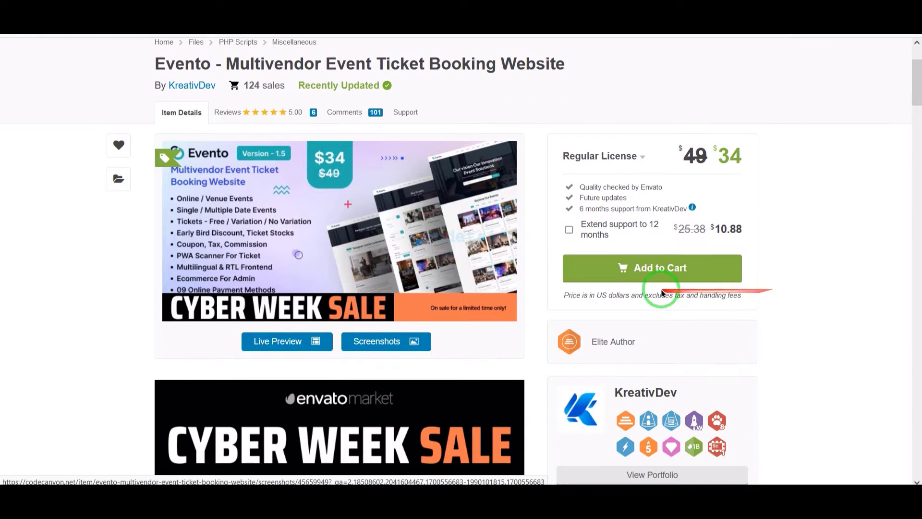
{"action": "left_click", "coordinate": [650, 281]}
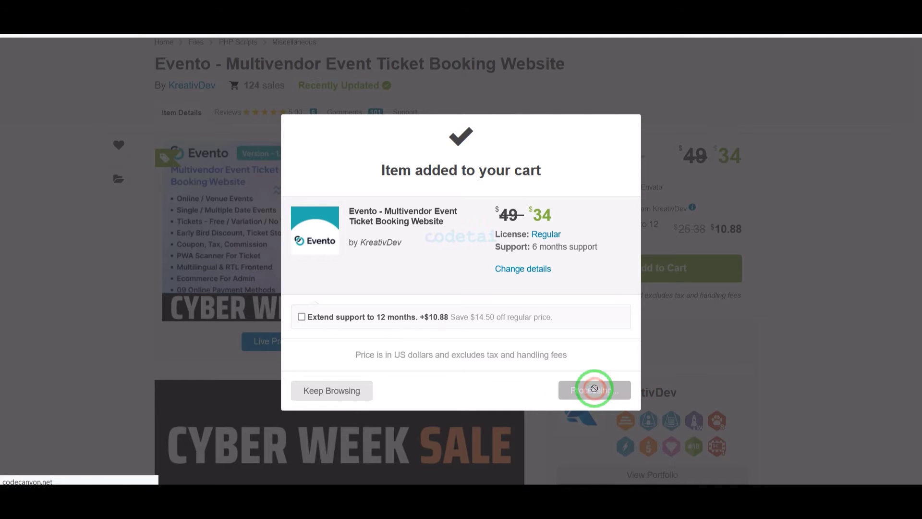
{"action": "scroll", "coordinate": [595, 349], "scroll_direction": "down", "scroll_amount": 7}
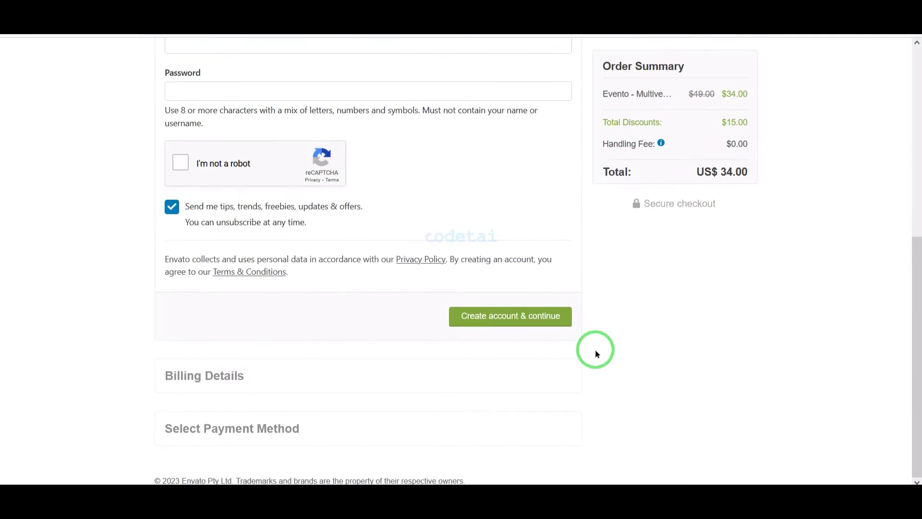
{"action": "scroll", "coordinate": [594, 348], "scroll_direction": "up", "scroll_amount": 8}
{"action": "left_click", "coordinate": [582, 352]}
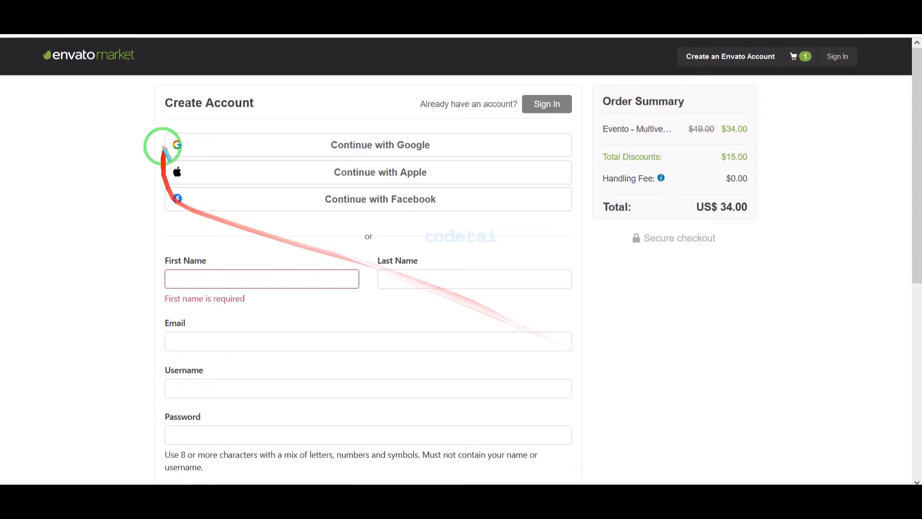
Step: Review the checkout's account creation options, then switch to signing in with an existing account
{"action": "mouse_move", "coordinate": [149, 123]}
{"action": "left_mouse_down"}
{"action": "mouse_move", "coordinate": [480, 216]}
{"action": "mouse_move", "coordinate": [578, 215]}
{"action": "left_mouse_up"}
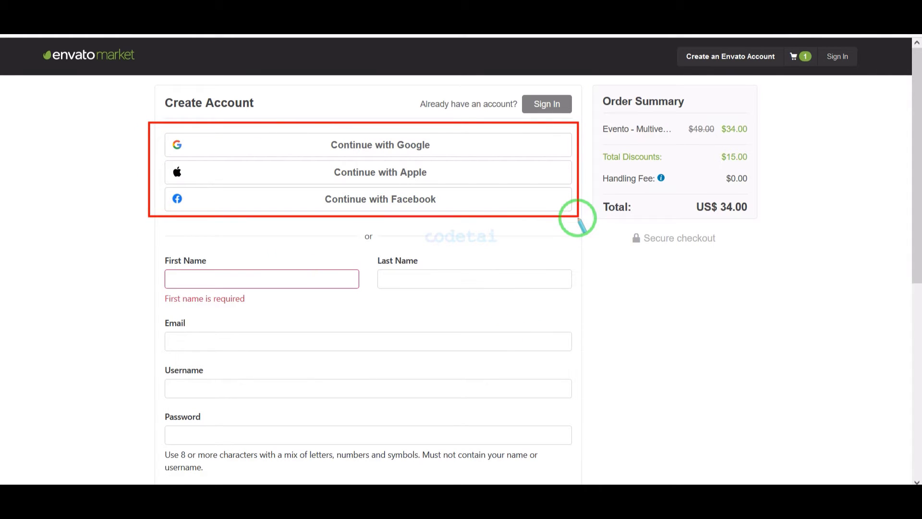
{"action": "scroll", "coordinate": [577, 219], "scroll_direction": "down", "scroll_amount": 2}
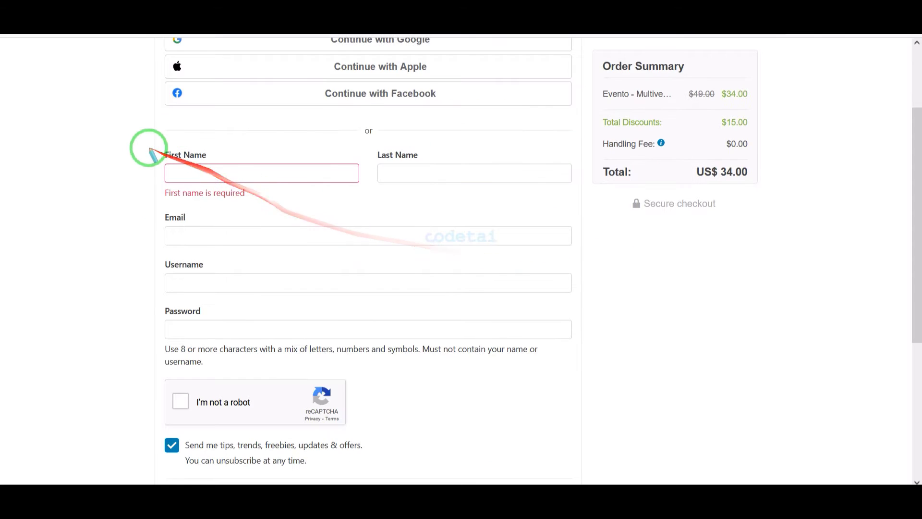
{"action": "mouse_move", "coordinate": [145, 146]}
{"action": "left_mouse_down"}
{"action": "mouse_move", "coordinate": [226, 181]}
{"action": "mouse_move", "coordinate": [578, 389]}
{"action": "mouse_move", "coordinate": [601, 431]}
{"action": "left_mouse_up"}
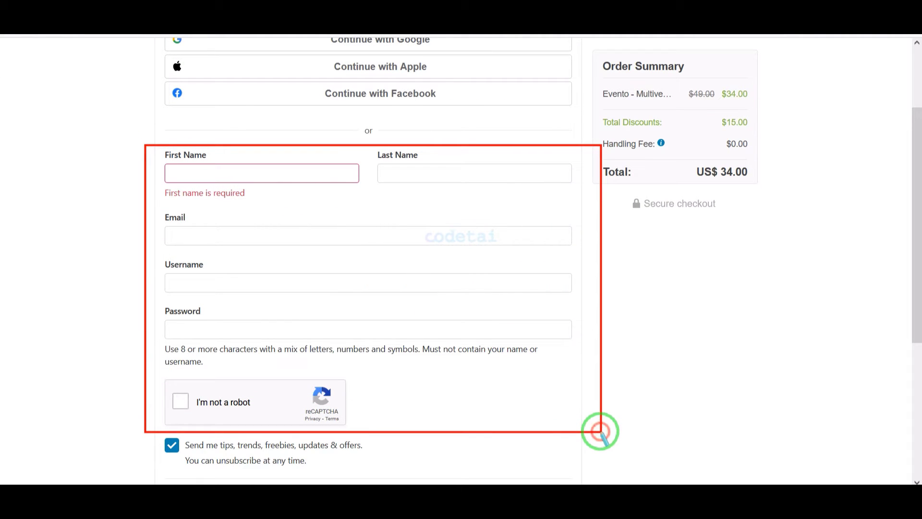
{"action": "scroll", "coordinate": [596, 221], "scroll_direction": "up", "scroll_amount": 2}
{"action": "left_click", "coordinate": [537, 103]}
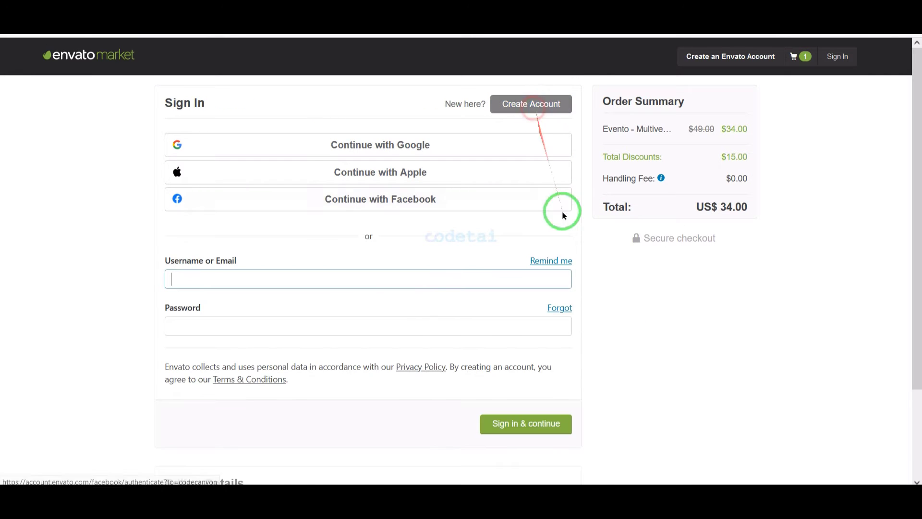
Step: Edit and save the billing details, then move on to the card payment form
{"action": "scroll", "coordinate": [560, 212], "scroll_direction": "down", "scroll_amount": 2}
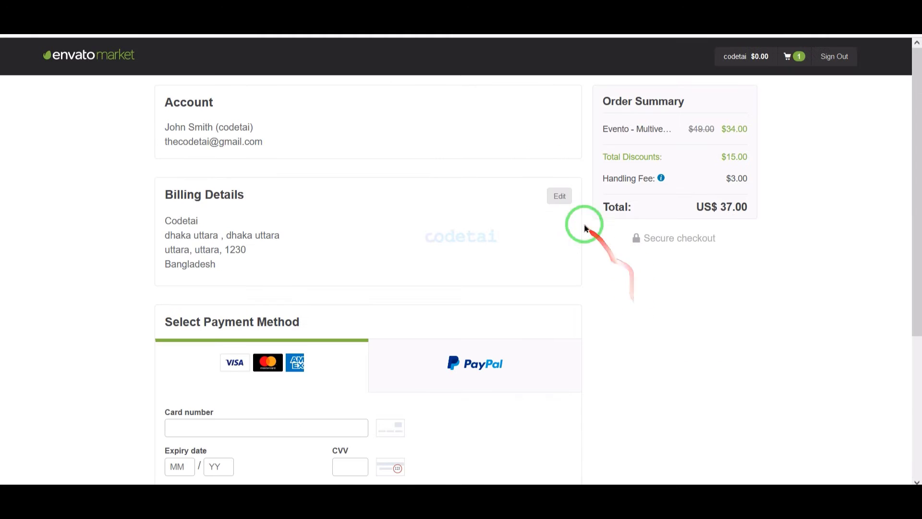
{"action": "left_click", "coordinate": [558, 195]}
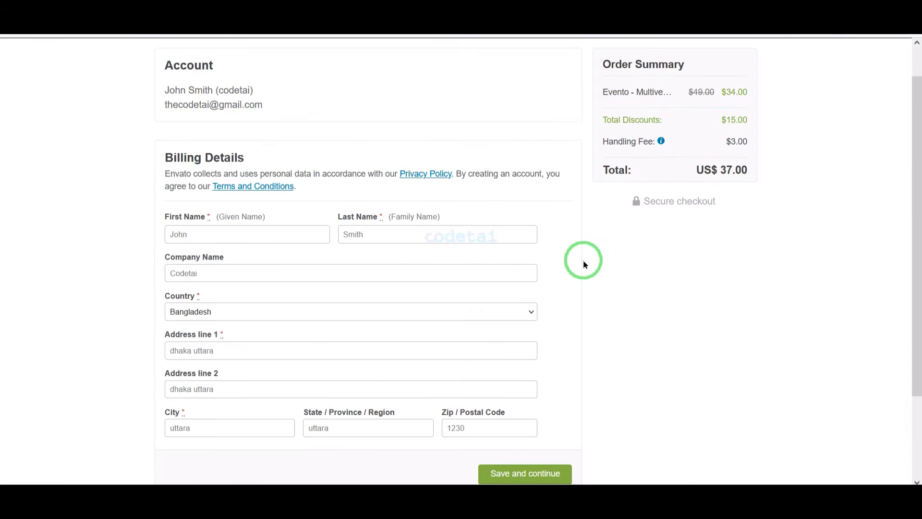
{"action": "left_click", "coordinate": [537, 376]}
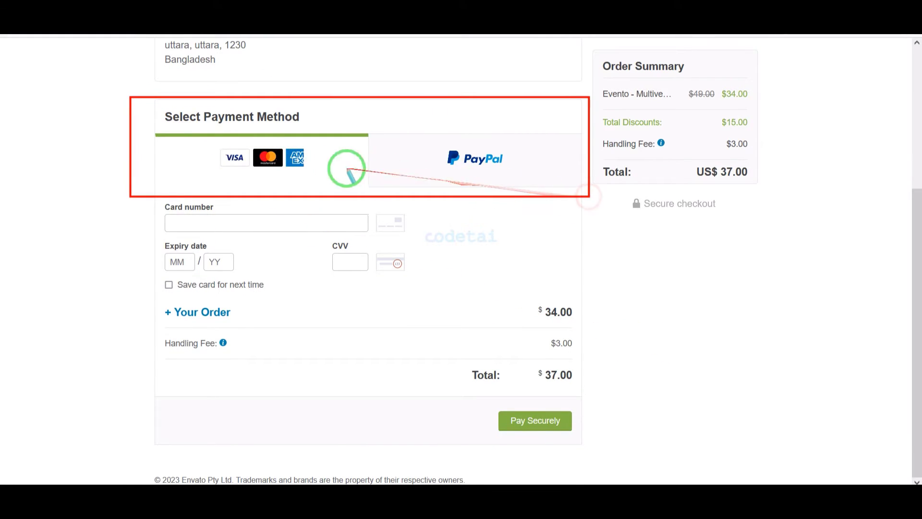
{"action": "left_click_drag", "start_coordinate": [208, 144], "coordinate": [319, 175]}
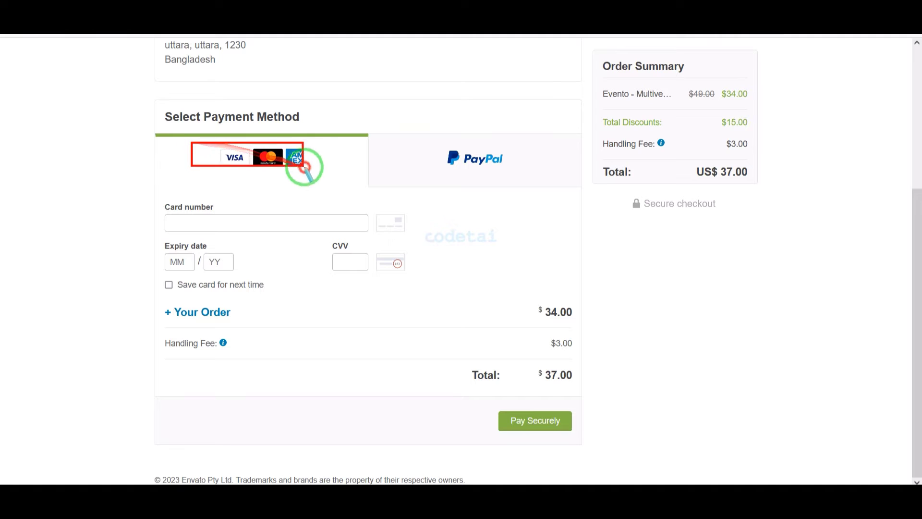
{"action": "left_click_drag", "start_coordinate": [304, 165], "coordinate": [327, 172]}
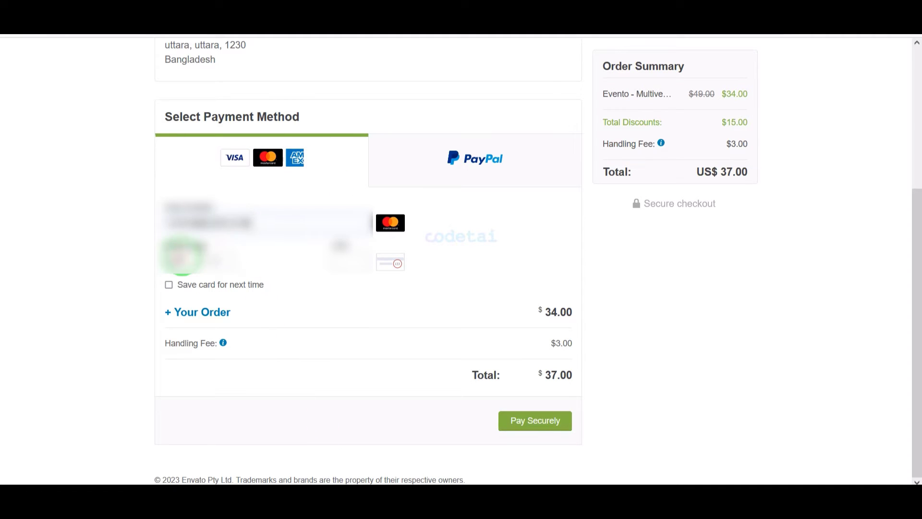
Step: Enter the card security code, then show Evento's download options from the Downloads page
{"action": "left_click", "coordinate": [350, 264]}
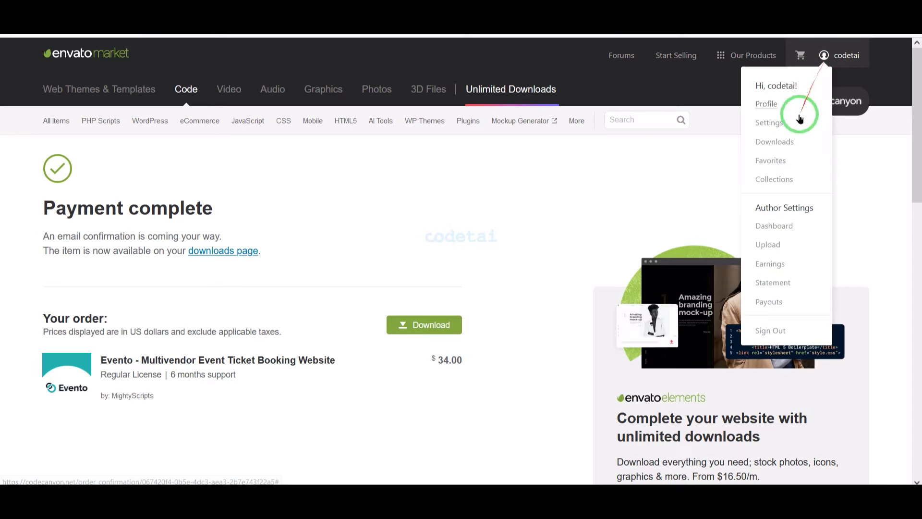
{"action": "left_click", "coordinate": [792, 148]}
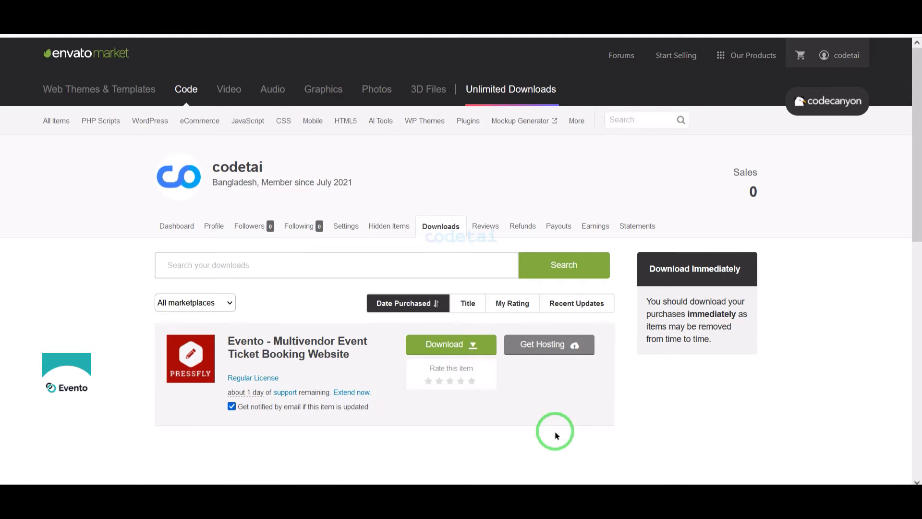
{"action": "left_click", "coordinate": [449, 343]}
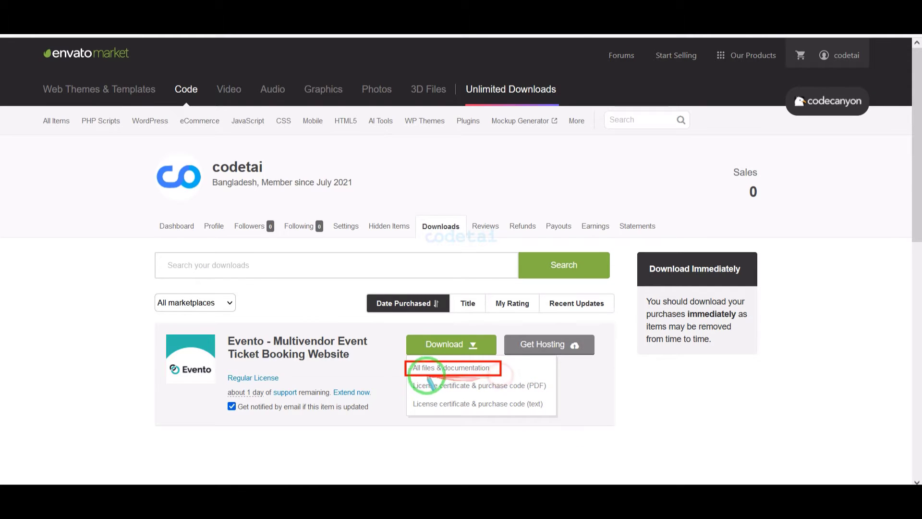
{"action": "mouse_move", "coordinate": [409, 380]}
{"action": "left_mouse_down"}
{"action": "mouse_move", "coordinate": [550, 393]}
{"action": "mouse_move", "coordinate": [424, 401]}
{"action": "mouse_move", "coordinate": [548, 412]}
{"action": "left_mouse_up"}
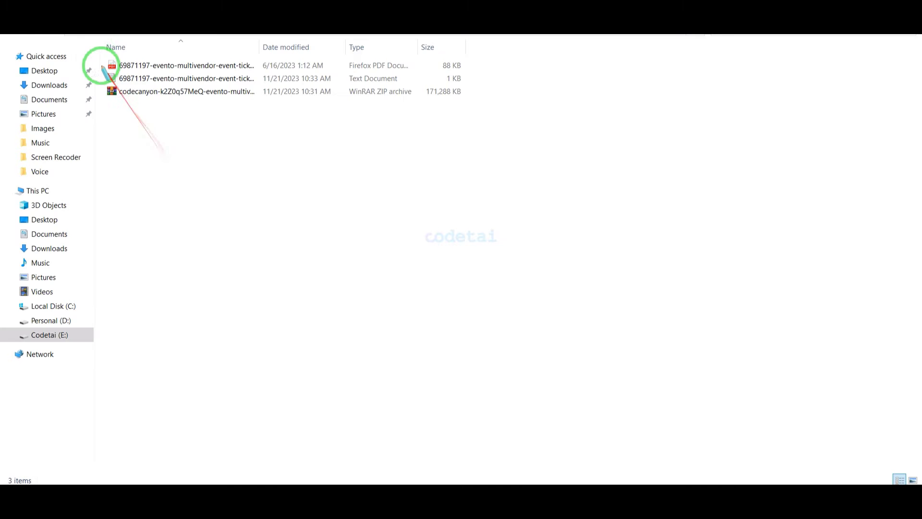
{"action": "mouse_move", "coordinate": [97, 54]}
{"action": "left_mouse_down"}
{"action": "mouse_move", "coordinate": [480, 104]}
{"action": "mouse_move", "coordinate": [449, 261]}
{"action": "left_mouse_up"}
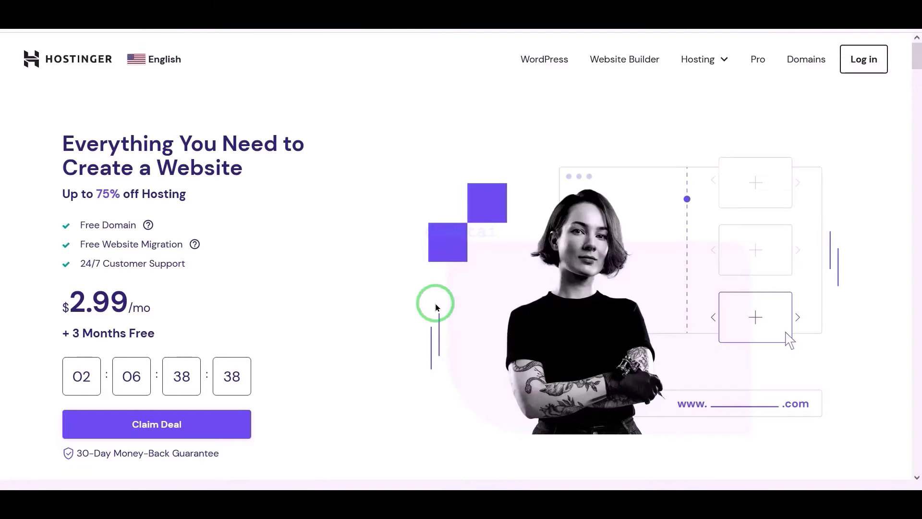
{"action": "scroll", "coordinate": [436, 308], "scroll_direction": "down", "scroll_amount": 10}
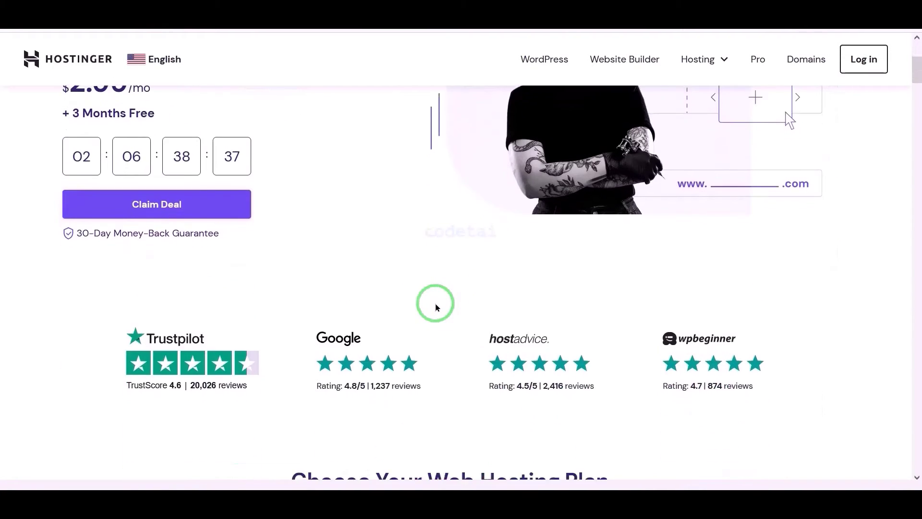
{"action": "scroll", "coordinate": [435, 302], "scroll_direction": "down", "scroll_amount": 10}
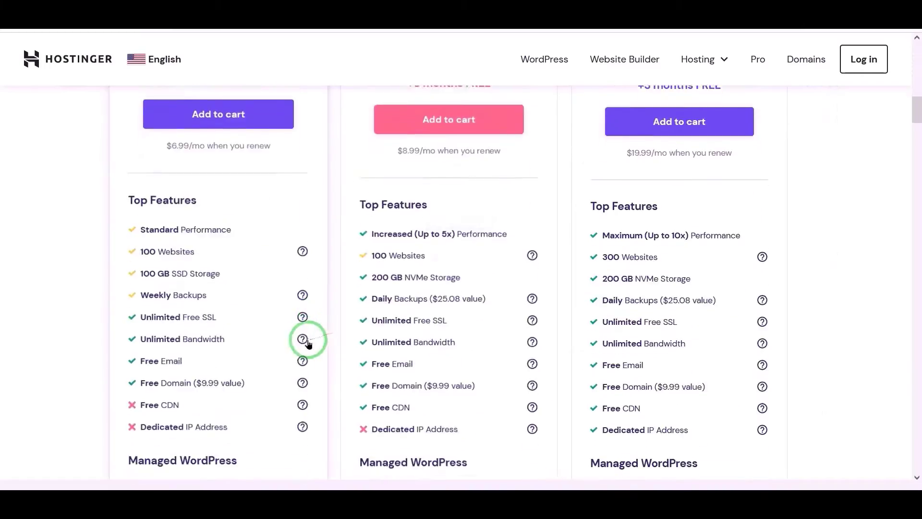
{"action": "scroll", "coordinate": [523, 324], "scroll_direction": "down", "scroll_amount": 10}
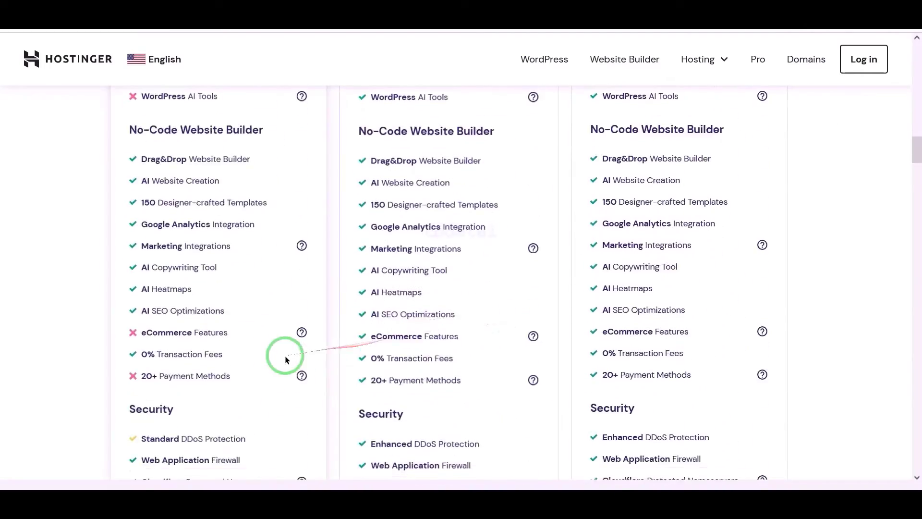
{"action": "scroll", "coordinate": [364, 354], "scroll_direction": "down", "scroll_amount": 10}
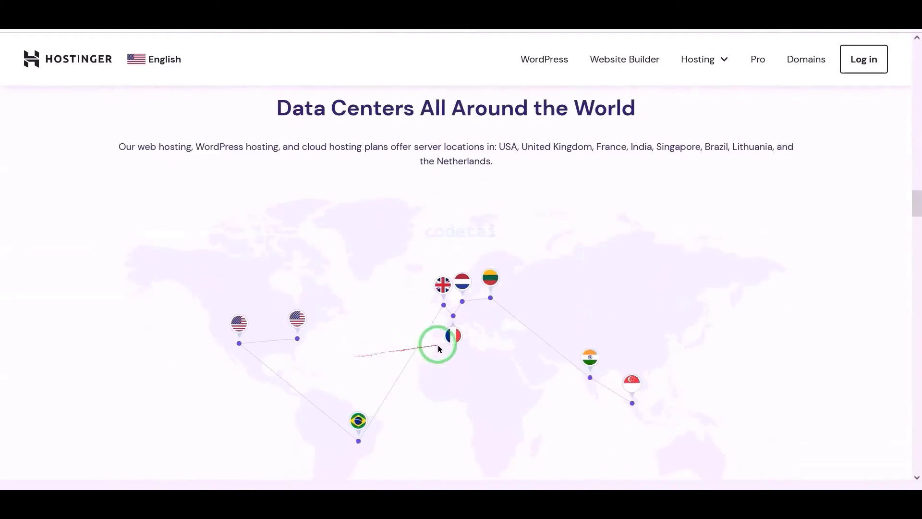
{"action": "scroll", "coordinate": [338, 358], "scroll_direction": "down", "scroll_amount": 10}
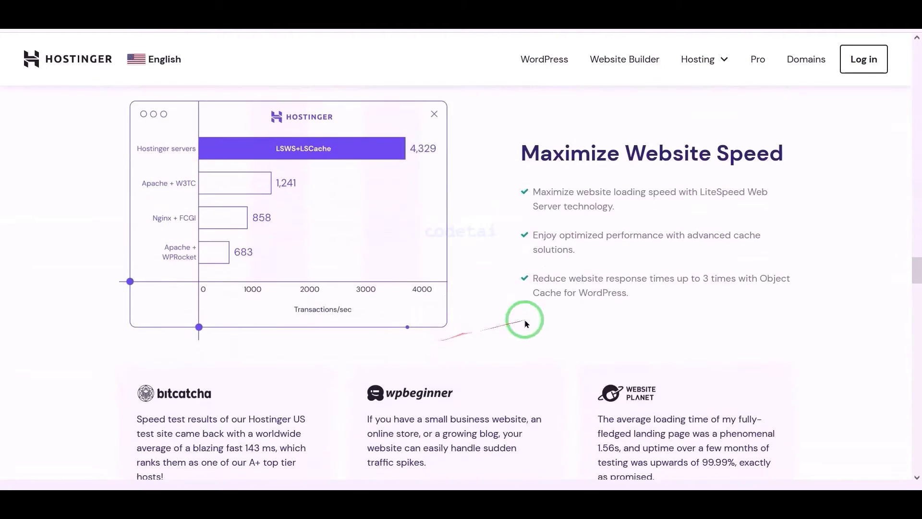
{"action": "scroll", "coordinate": [380, 351], "scroll_direction": "down", "scroll_amount": 10}
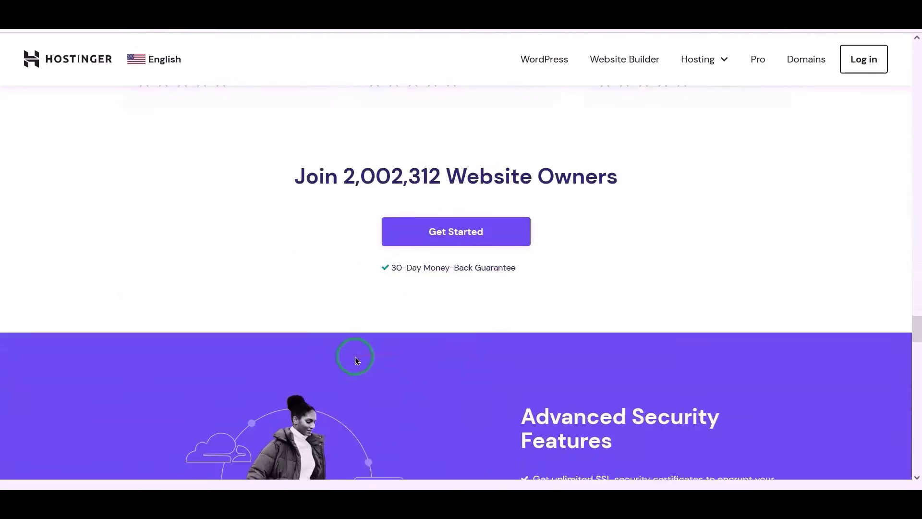
{"action": "scroll", "coordinate": [359, 375], "scroll_direction": "down", "scroll_amount": 10}
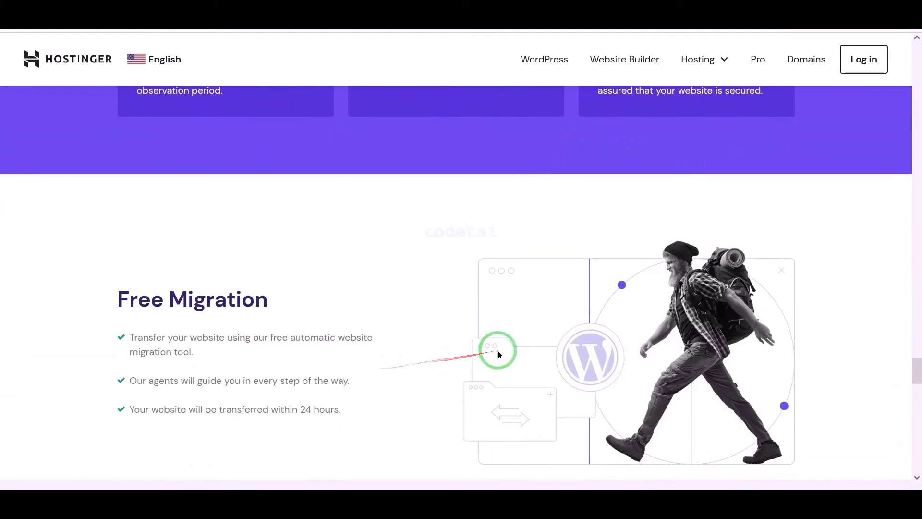
{"action": "scroll", "coordinate": [434, 365], "scroll_direction": "down", "scroll_amount": 10}
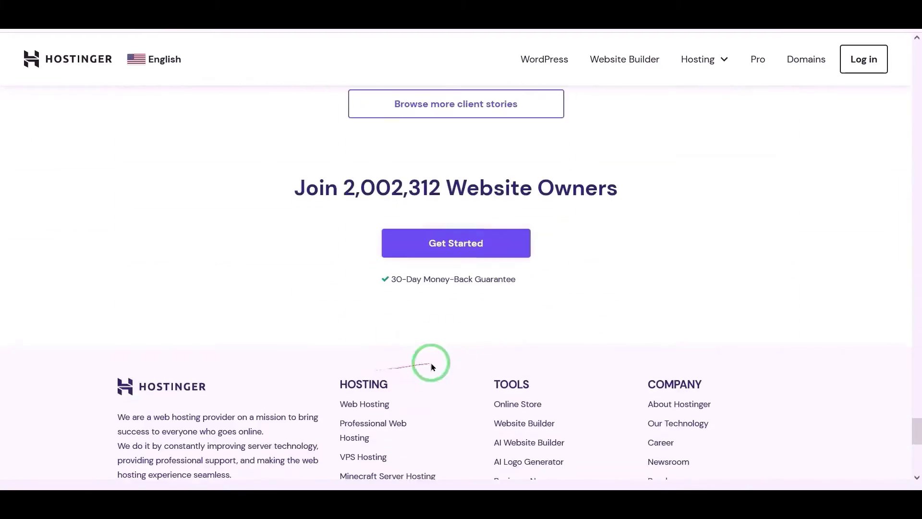
{"action": "scroll", "coordinate": [601, 353], "scroll_direction": "down", "scroll_amount": 1}
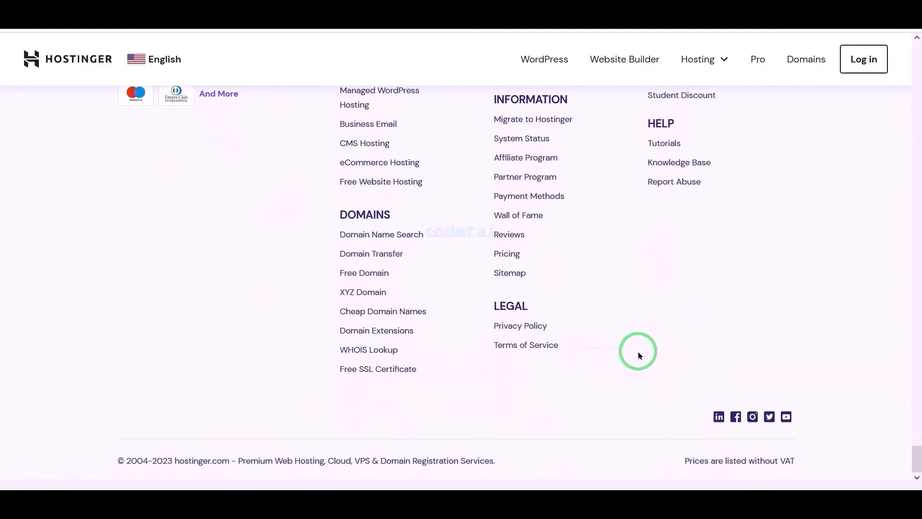
{"action": "scroll", "coordinate": [638, 355], "scroll_direction": "up", "scroll_amount": 11}
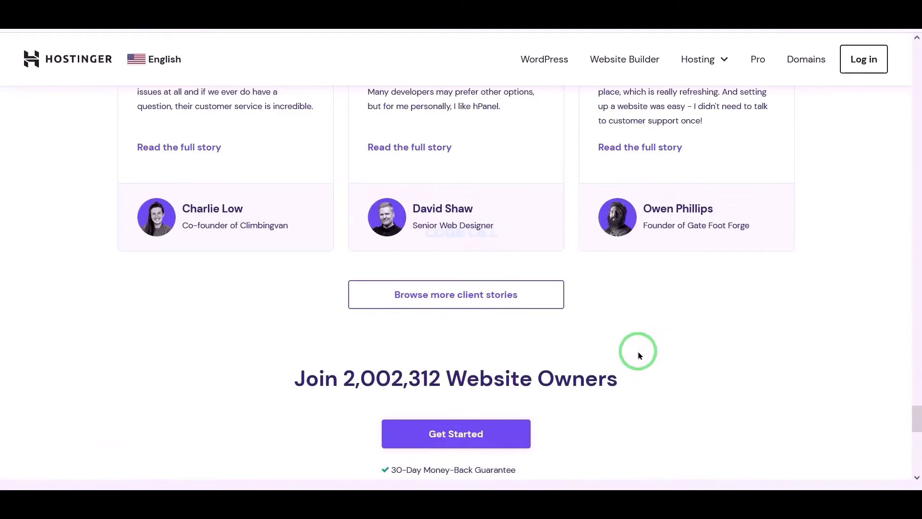
{"action": "scroll", "coordinate": [471, 356], "scroll_direction": "up", "scroll_amount": 10}
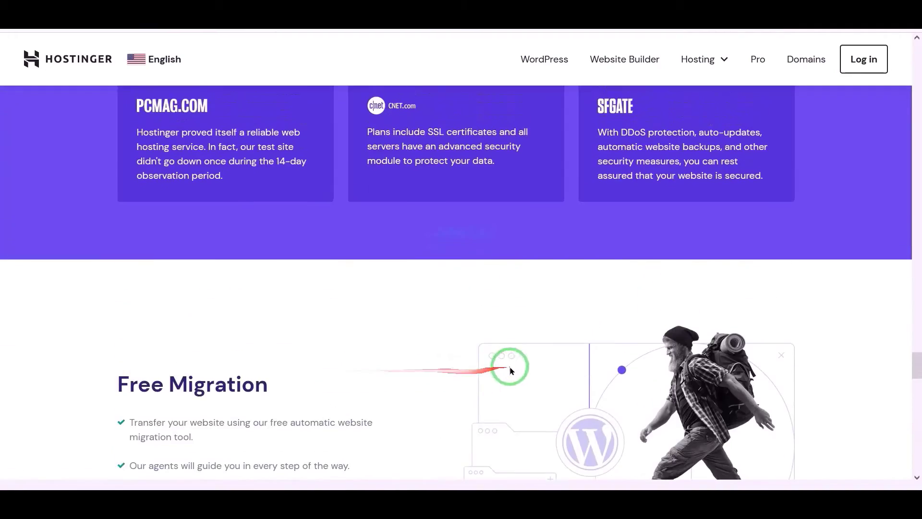
{"action": "scroll", "coordinate": [529, 365], "scroll_direction": "up", "scroll_amount": 12}
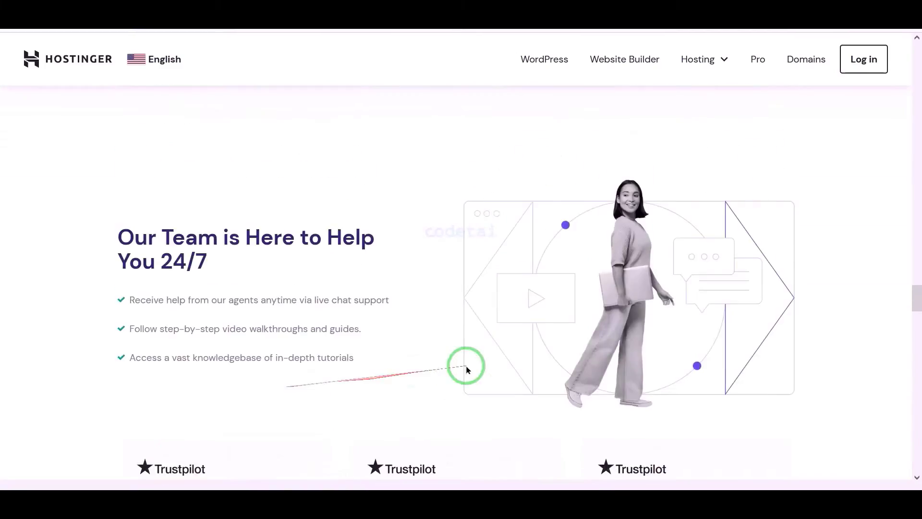
{"action": "scroll", "coordinate": [529, 365], "scroll_direction": "up", "scroll_amount": 18}
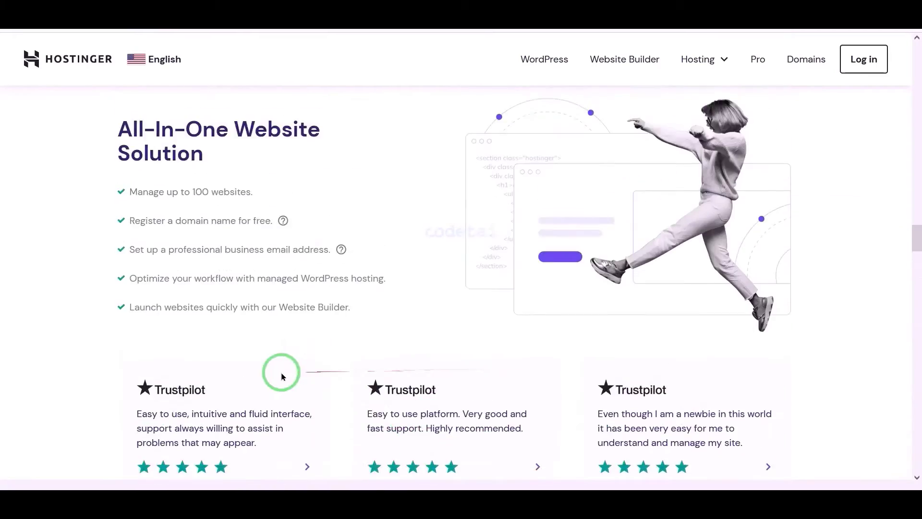
{"action": "scroll", "coordinate": [279, 377], "scroll_direction": "up", "scroll_amount": 15}
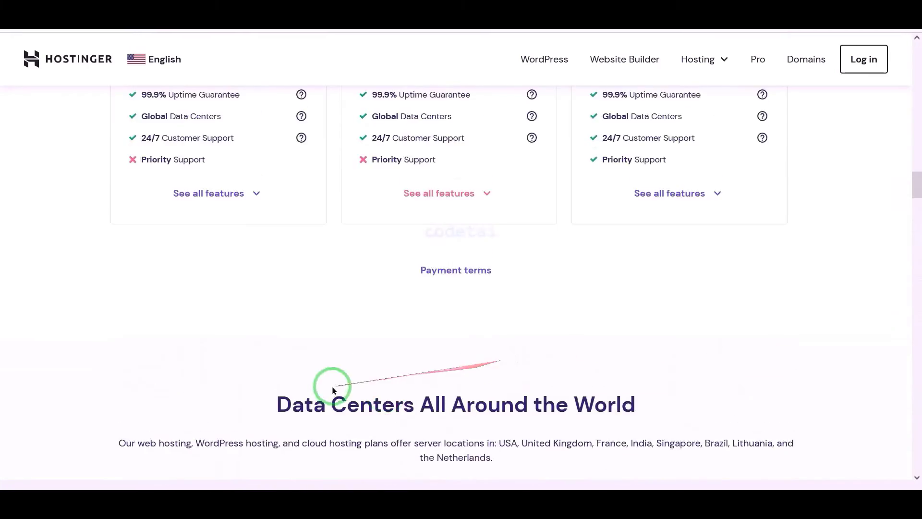
{"action": "scroll", "coordinate": [447, 376], "scroll_direction": "up", "scroll_amount": 15}
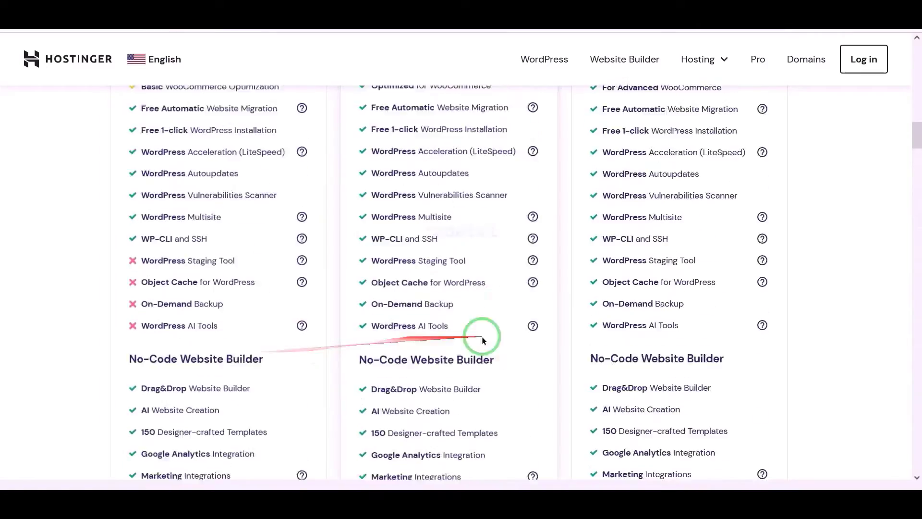
{"action": "scroll", "coordinate": [581, 338], "scroll_direction": "up", "scroll_amount": 15}
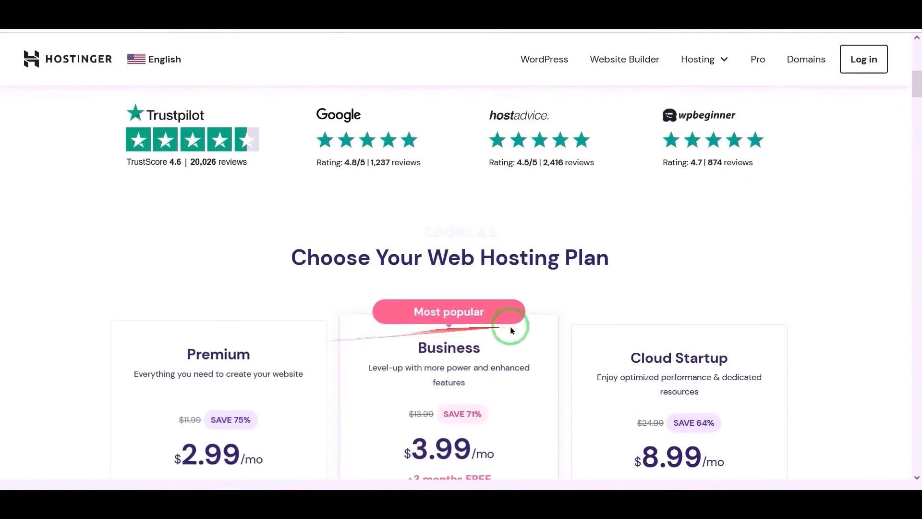
{"action": "scroll", "coordinate": [578, 323], "scroll_direction": "up", "scroll_amount": 8}
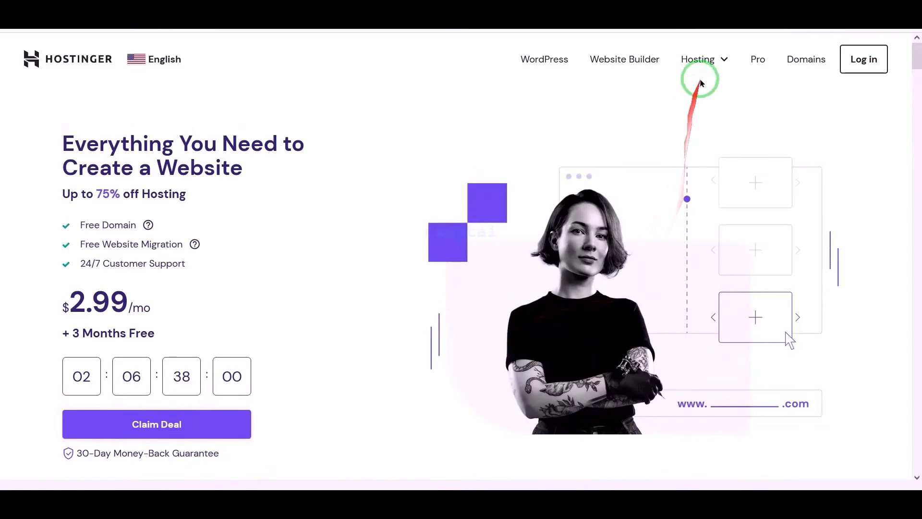
Step: Go to the Web Hosting plans page and scroll through the pricing table
{"action": "left_click", "coordinate": [700, 59]}
{"action": "left_click", "coordinate": [679, 103]}
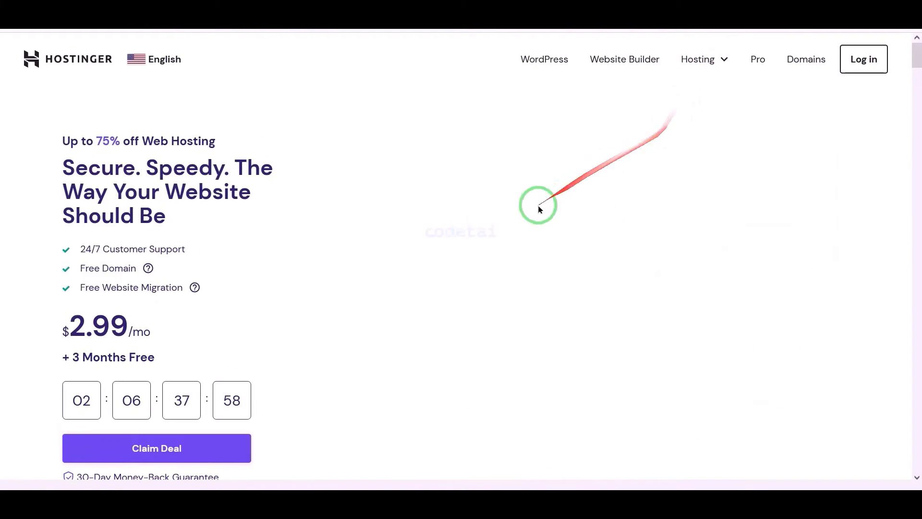
{"action": "scroll", "coordinate": [537, 206], "scroll_direction": "down", "scroll_amount": 10}
{"action": "scroll", "coordinate": [346, 313], "scroll_direction": "down", "scroll_amount": 6}
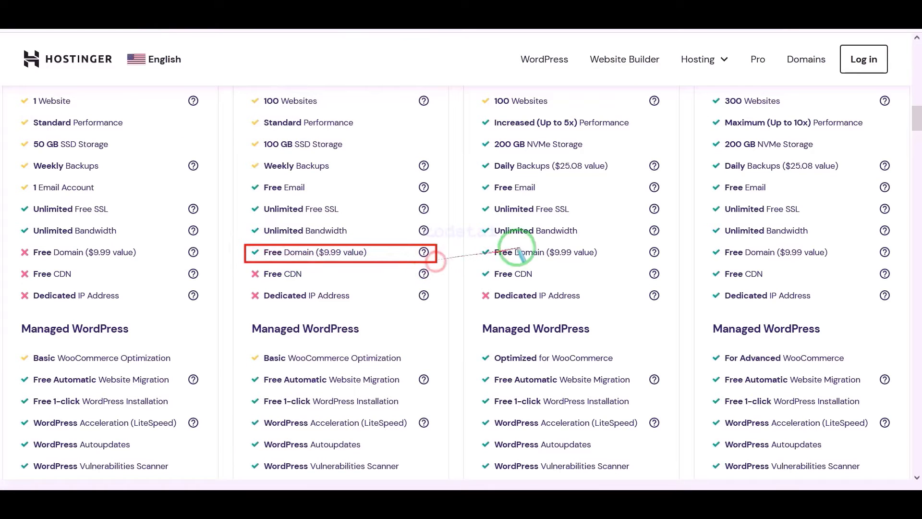
{"action": "left_click_drag", "start_coordinate": [477, 247], "coordinate": [660, 260]}
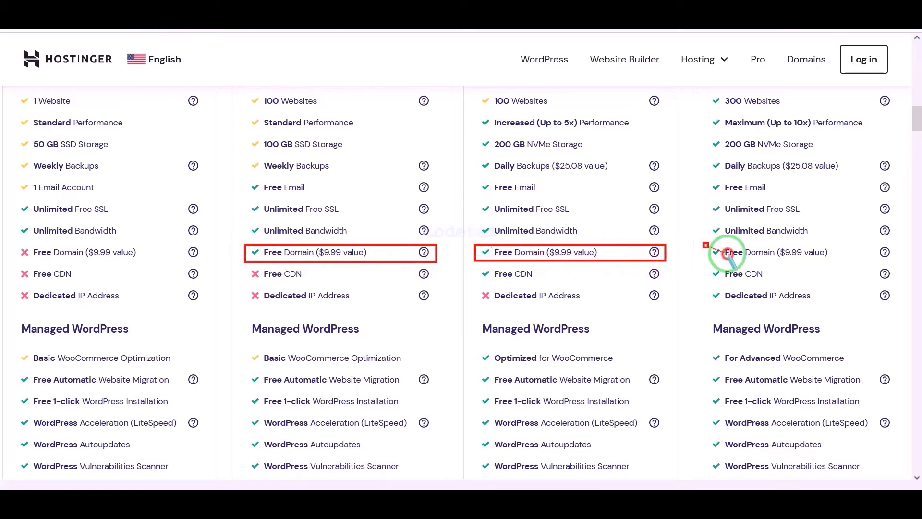
{"action": "left_click_drag", "start_coordinate": [728, 255], "coordinate": [898, 263]}
{"action": "scroll", "coordinate": [560, 237], "scroll_direction": "down", "scroll_amount": 7}
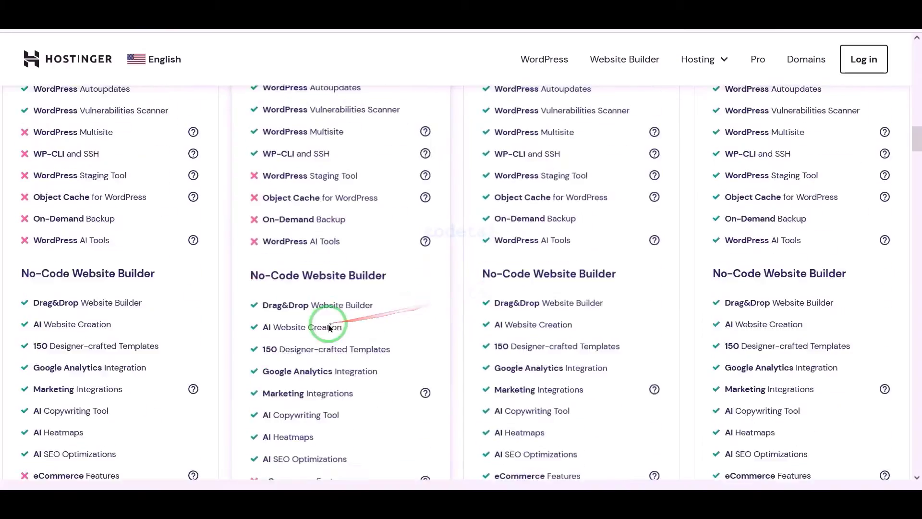
{"action": "scroll", "coordinate": [330, 328], "scroll_direction": "down", "scroll_amount": 10}
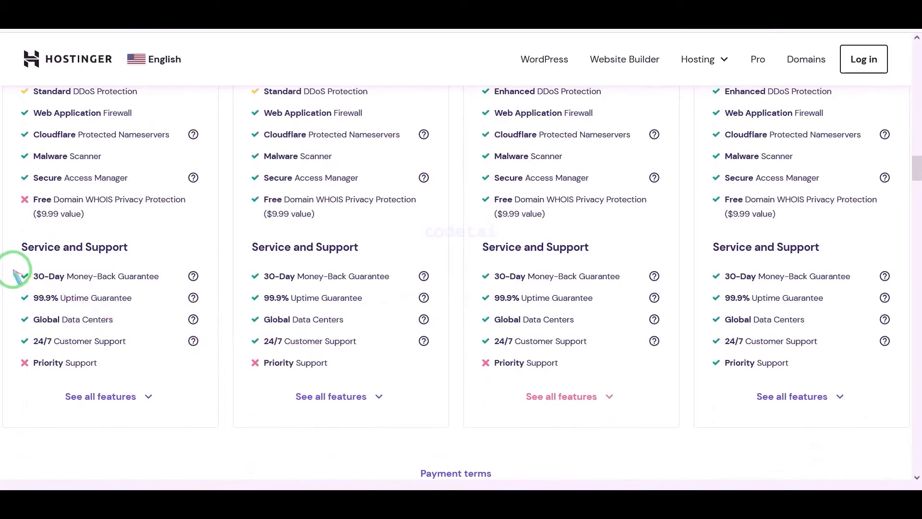
Step: Highlight the plans' 30-Day Money-Back Guarantee and 24/7 Customer Support rows
{"action": "mouse_move", "coordinate": [12, 269]}
{"action": "left_mouse_down"}
{"action": "mouse_move", "coordinate": [212, 276]}
{"action": "mouse_move", "coordinate": [214, 284]}
{"action": "mouse_move", "coordinate": [432, 284]}
{"action": "left_mouse_up"}
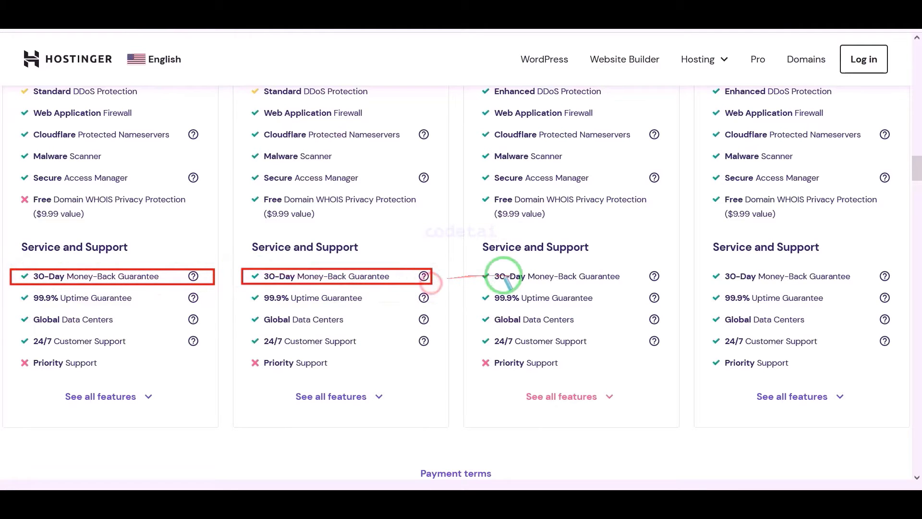
{"action": "left_click_drag", "start_coordinate": [535, 279], "coordinate": [670, 286]}
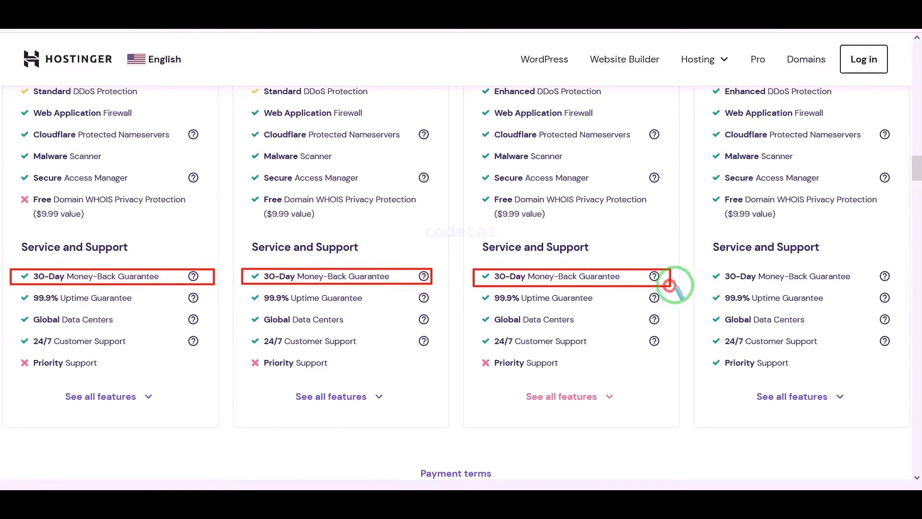
{"action": "left_click_drag", "start_coordinate": [756, 276], "coordinate": [889, 283]}
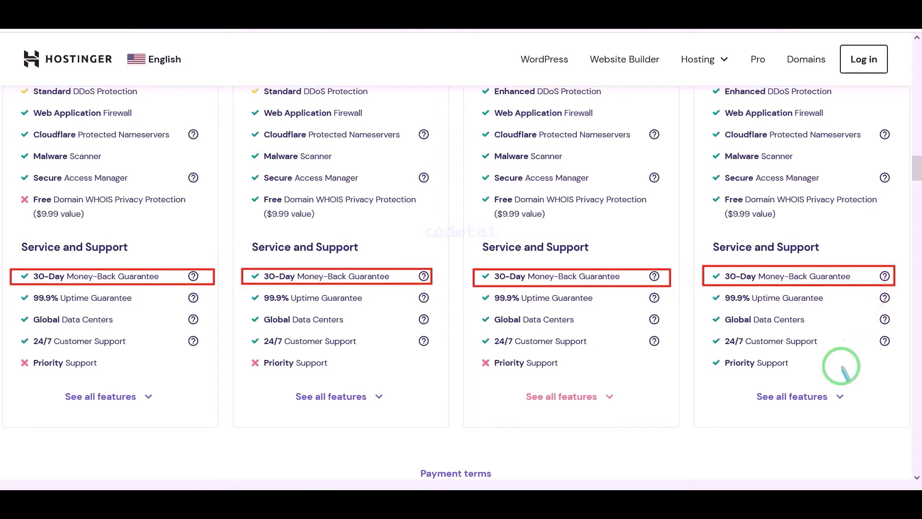
{"action": "key", "text": "e"}
{"action": "left_click_drag", "start_coordinate": [13, 335], "coordinate": [199, 350]}
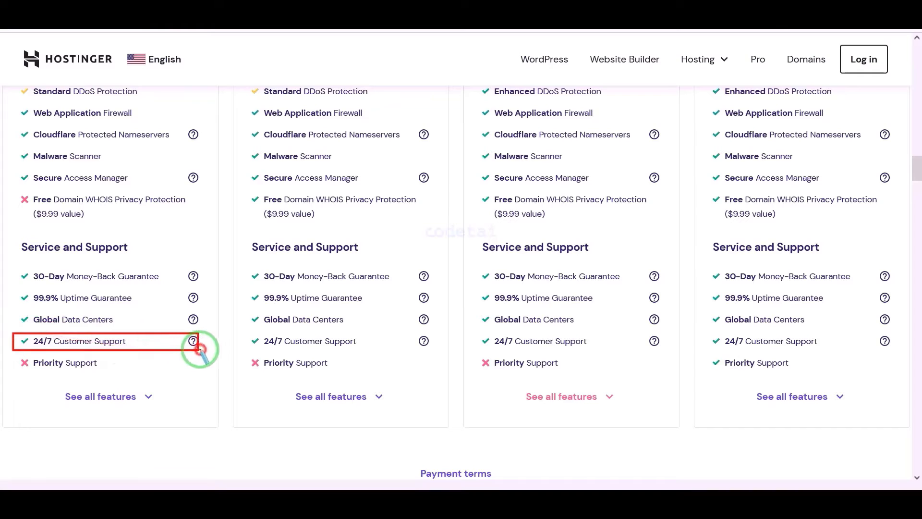
{"action": "mouse_move", "coordinate": [285, 340]}
{"action": "left_mouse_down"}
{"action": "mouse_move", "coordinate": [670, 352]}
{"action": "mouse_move", "coordinate": [893, 341]}
{"action": "mouse_move", "coordinate": [904, 351]}
{"action": "left_mouse_up"}
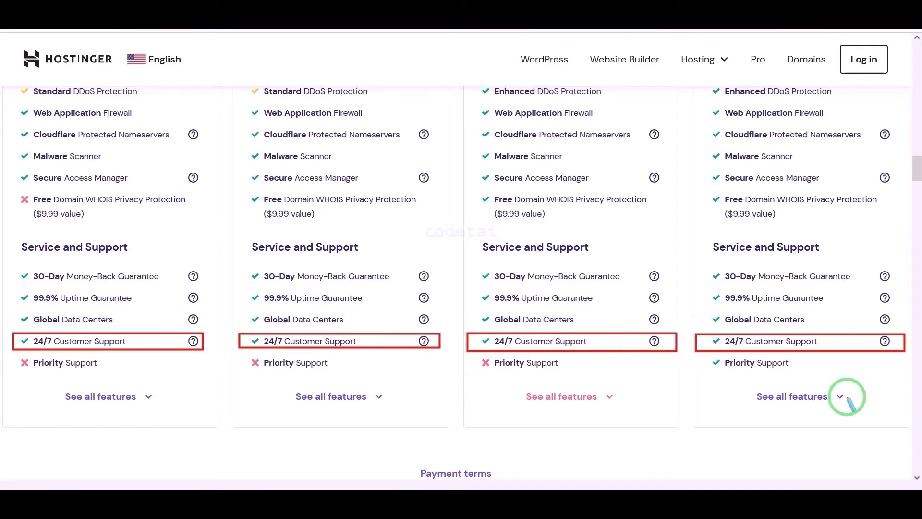
{"action": "key", "text": "Escape"}
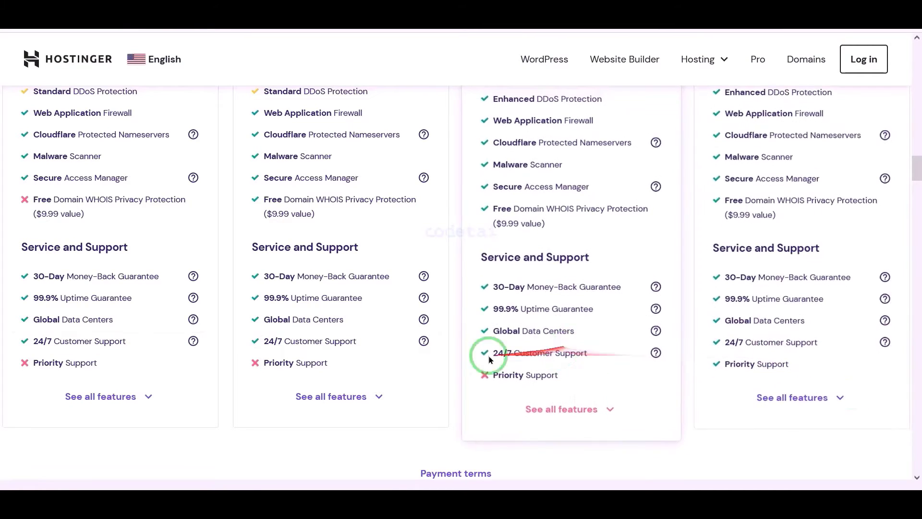
Step: Add the Business plan to the cart
{"action": "scroll", "coordinate": [769, 376], "scroll_direction": "up", "scroll_amount": 20}
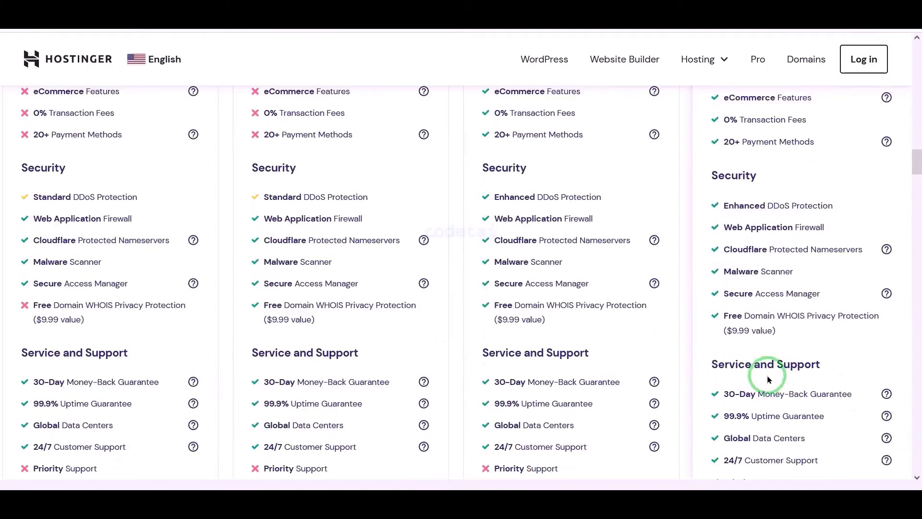
{"action": "scroll", "coordinate": [554, 375], "scroll_direction": "up", "scroll_amount": 12}
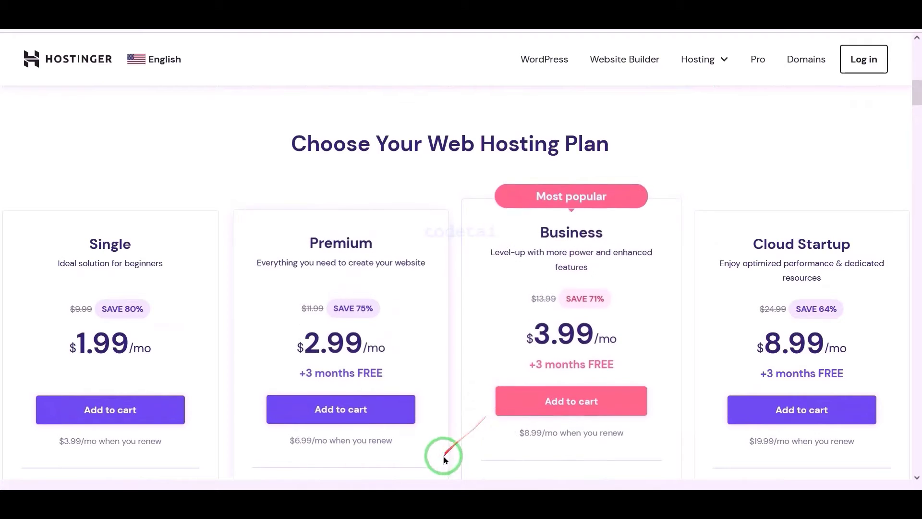
{"action": "scroll", "coordinate": [602, 330], "scroll_direction": "down", "scroll_amount": 1}
{"action": "scroll", "coordinate": [602, 330], "scroll_direction": "down", "scroll_amount": 1}
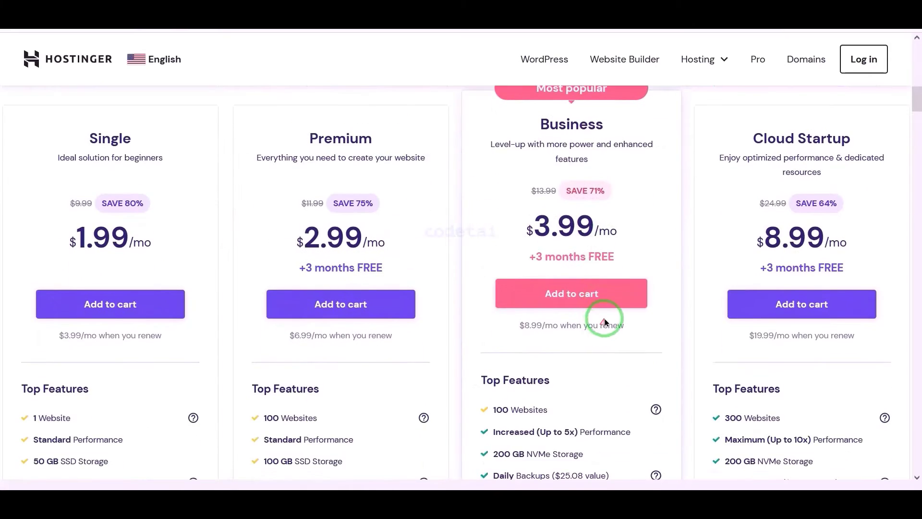
{"action": "scroll", "coordinate": [608, 319], "scroll_direction": "up", "scroll_amount": 2}
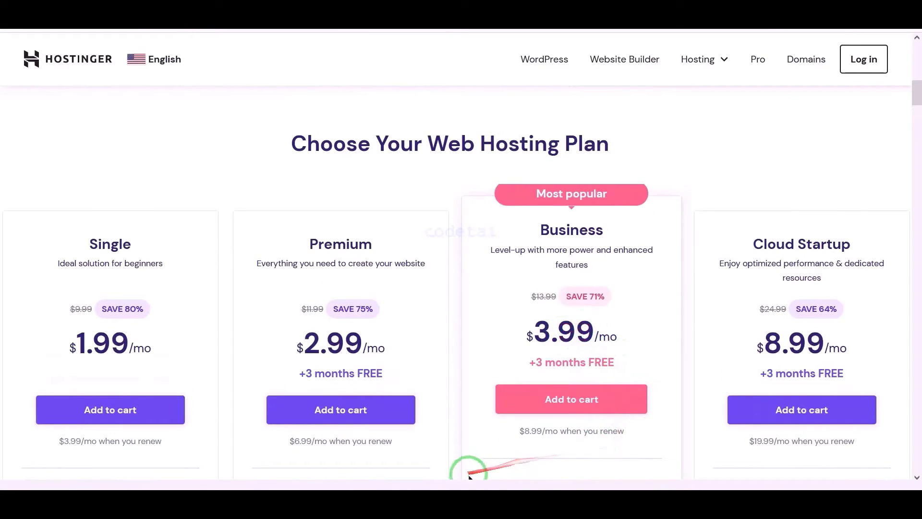
{"action": "left_click", "coordinate": [560, 409]}
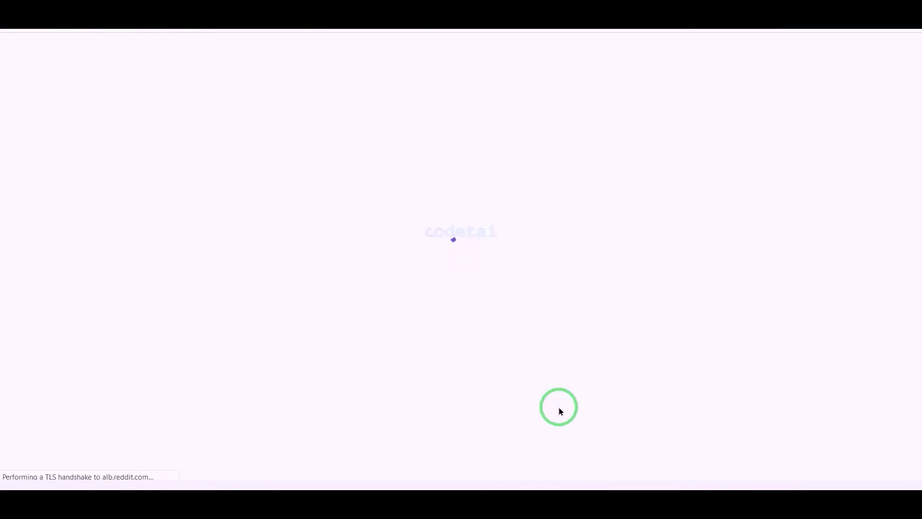
{"action": "scroll", "coordinate": [597, 294], "scroll_direction": "down", "scroll_amount": 1}
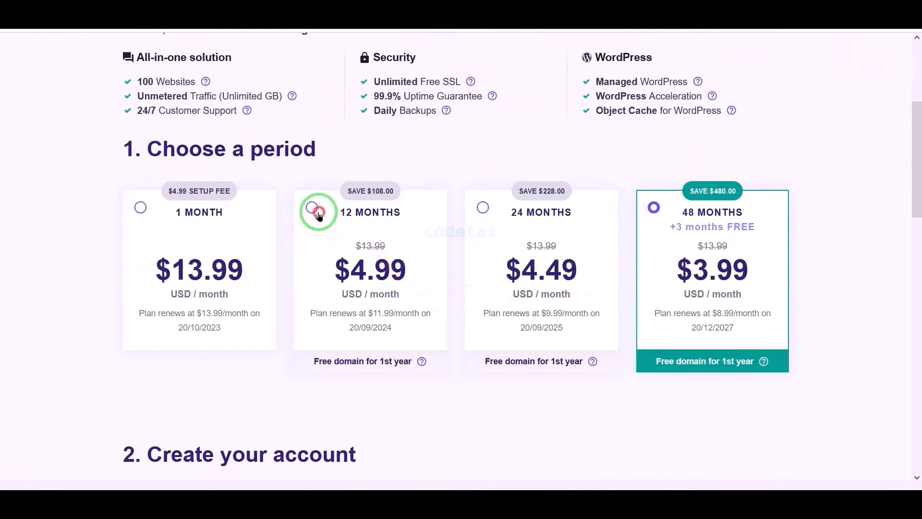
Step: Choose the 12 MONTHS billing period and point out the Google sign-up option
{"action": "left_click", "coordinate": [319, 216]}
{"action": "scroll", "coordinate": [468, 249], "scroll_direction": "down", "scroll_amount": 5}
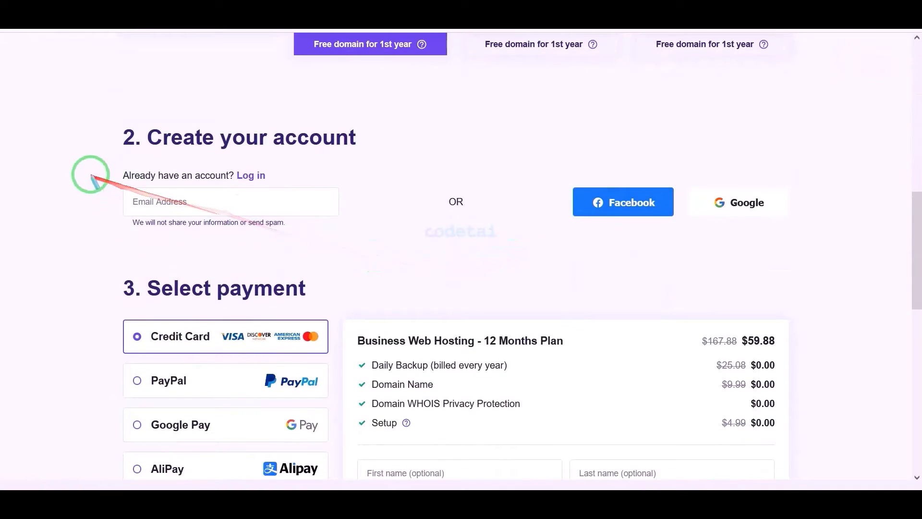
{"action": "mouse_move", "coordinate": [98, 168]}
{"action": "left_mouse_down"}
{"action": "mouse_move", "coordinate": [663, 230]}
{"action": "mouse_move", "coordinate": [828, 238]}
{"action": "left_mouse_up"}
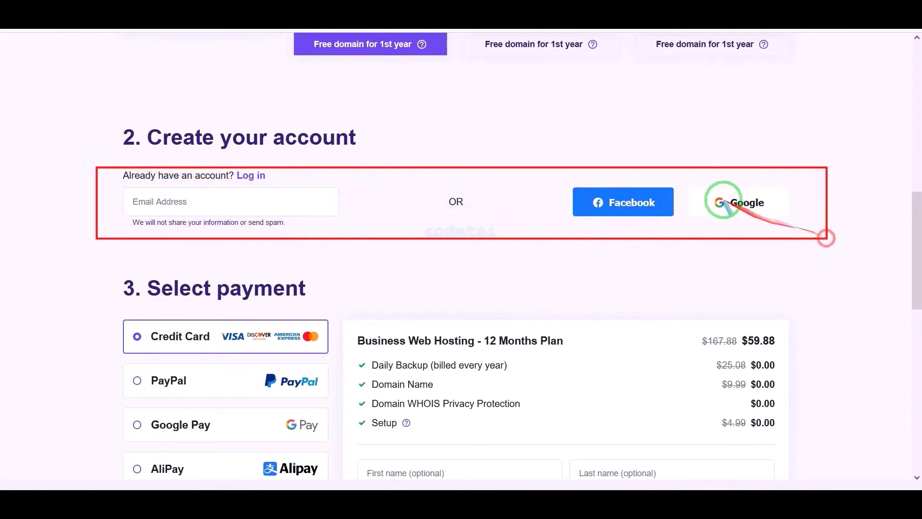
{"action": "left_click_drag", "start_coordinate": [679, 180], "coordinate": [799, 220]}
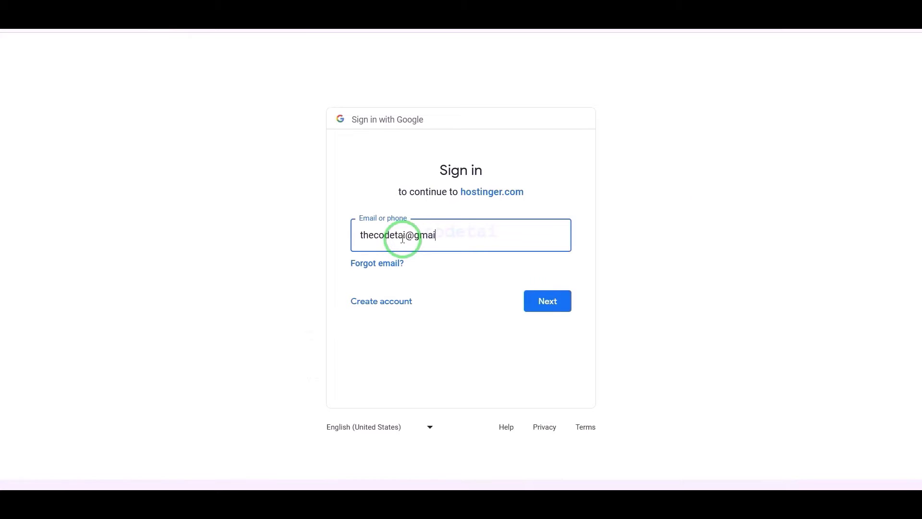
Step: Sign in with a Google account by entering its email and password
{"action": "type", "text": "l.com"}
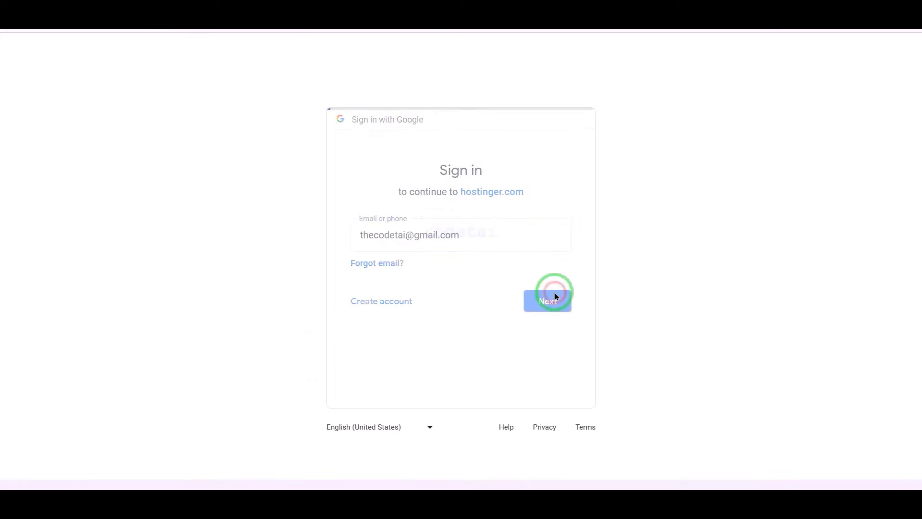
{"action": "left_click", "coordinate": [552, 296]}
{"action": "key", "text": "Return"}
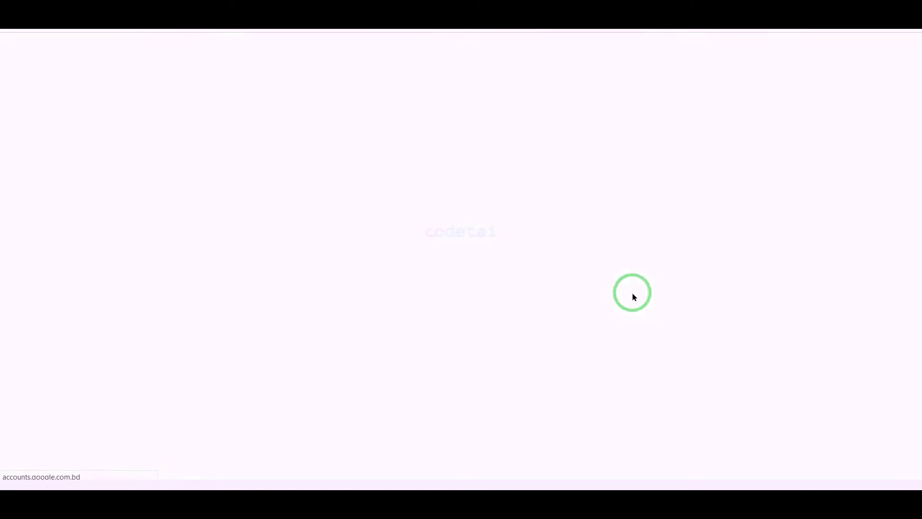
{"action": "scroll", "coordinate": [655, 295], "scroll_direction": "down", "scroll_amount": 10}
{"action": "scroll", "coordinate": [513, 321], "scroll_direction": "up", "scroll_amount": 2}
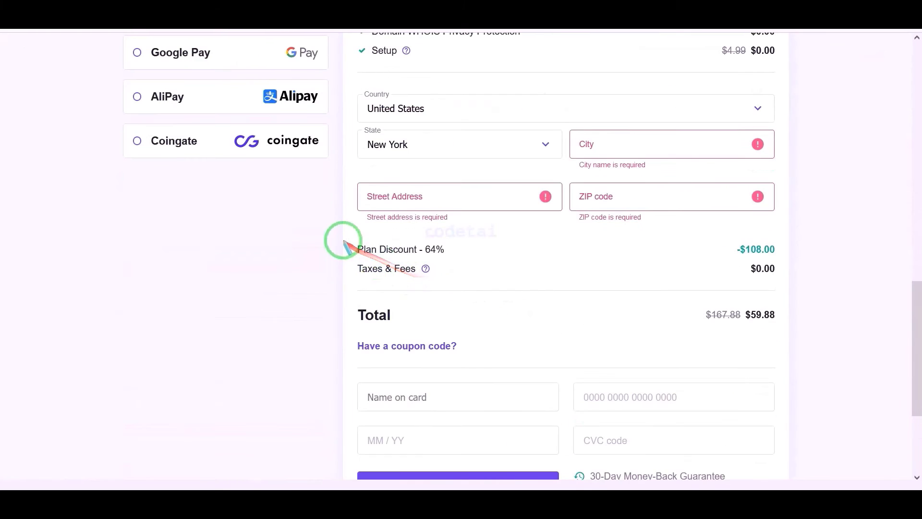
Step: Highlight the 64% plan discount, the total, and the Credit Card, PayPal, Google Pay and AliPay options
{"action": "mouse_move", "coordinate": [400, 255]}
{"action": "left_mouse_down"}
{"action": "mouse_move", "coordinate": [711, 301]}
{"action": "mouse_move", "coordinate": [734, 331]}
{"action": "left_mouse_up"}
{"action": "mouse_move", "coordinate": [684, 303]}
{"action": "left_mouse_down"}
{"action": "mouse_move", "coordinate": [791, 311]}
{"action": "mouse_move", "coordinate": [789, 328]}
{"action": "left_mouse_up"}
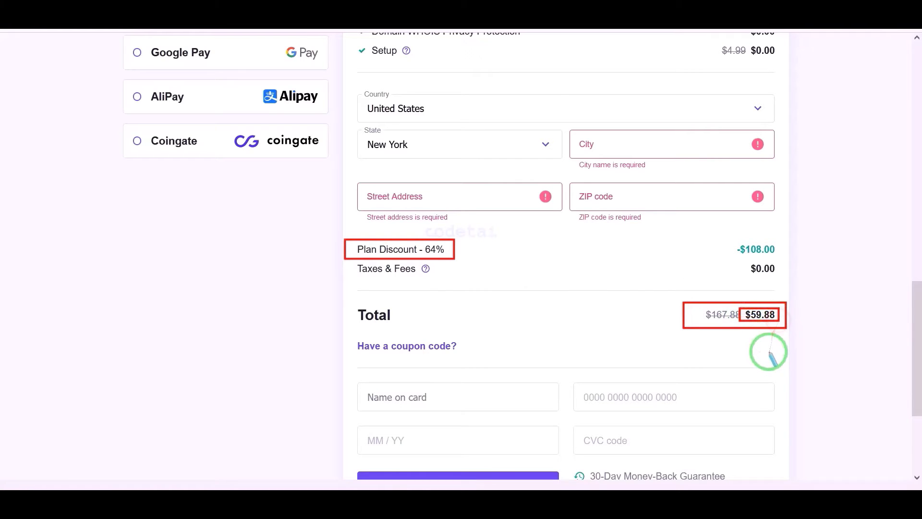
{"action": "scroll", "coordinate": [769, 353], "scroll_direction": "up", "scroll_amount": 4}
{"action": "mouse_move", "coordinate": [111, 148]}
{"action": "left_mouse_down"}
{"action": "mouse_move", "coordinate": [242, 211]}
{"action": "mouse_move", "coordinate": [324, 284]}
{"action": "mouse_move", "coordinate": [335, 378]}
{"action": "left_mouse_up"}
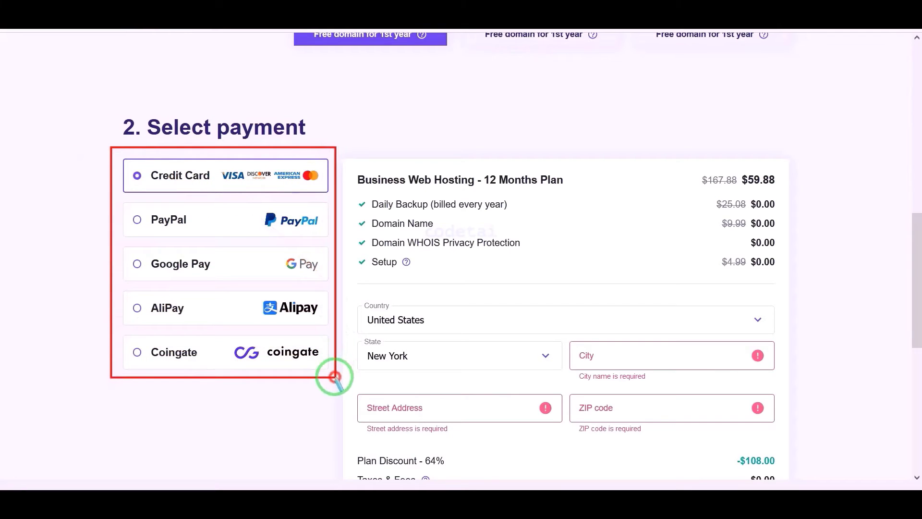
{"action": "mouse_move", "coordinate": [117, 150]}
{"action": "left_mouse_down"}
{"action": "mouse_move", "coordinate": [268, 196]}
{"action": "mouse_move", "coordinate": [336, 200]}
{"action": "left_mouse_up"}
{"action": "left_click_drag", "start_coordinate": [331, 200], "coordinate": [213, 212]}
{"action": "left_click_drag", "start_coordinate": [153, 214], "coordinate": [337, 246]}
{"action": "mouse_move", "coordinate": [333, 246]}
{"action": "left_mouse_down"}
{"action": "mouse_move", "coordinate": [159, 253]}
{"action": "mouse_move", "coordinate": [324, 281]}
{"action": "left_mouse_up"}
{"action": "left_click_drag", "start_coordinate": [123, 295], "coordinate": [318, 328]}
{"action": "left_click_drag", "start_coordinate": [124, 332], "coordinate": [325, 373]}
{"action": "scroll", "coordinate": [533, 373], "scroll_direction": "down", "scroll_amount": 4}
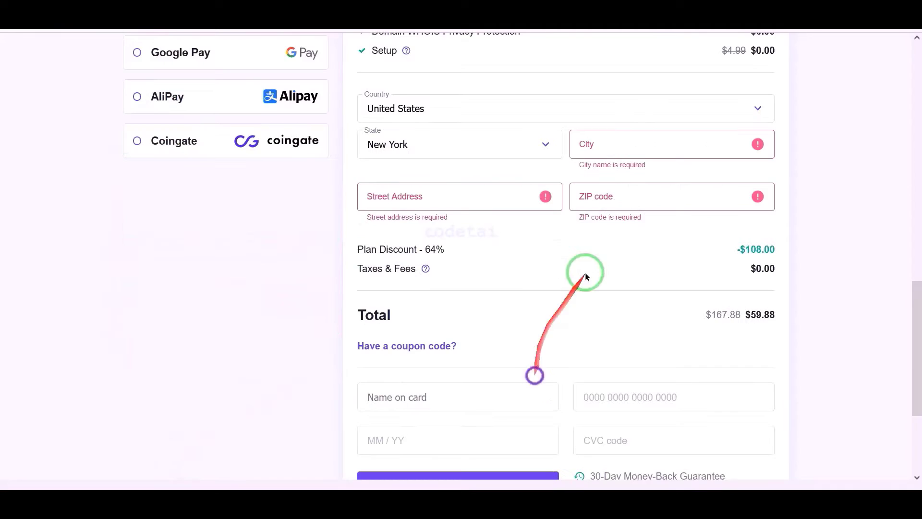
Step: Fill in the billing city, street address and ZIP code
{"action": "left_click", "coordinate": [617, 143]}
{"action": "type", "text": "ROSEDALE"}
{"action": "left_click", "coordinate": [441, 186]}
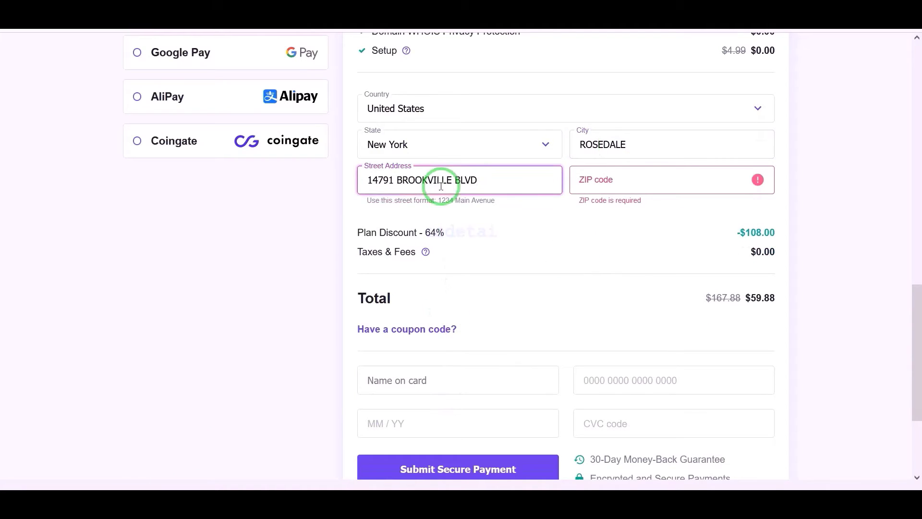
{"action": "left_click", "coordinate": [628, 181]}
{"action": "type", "text": "11422-3240"}
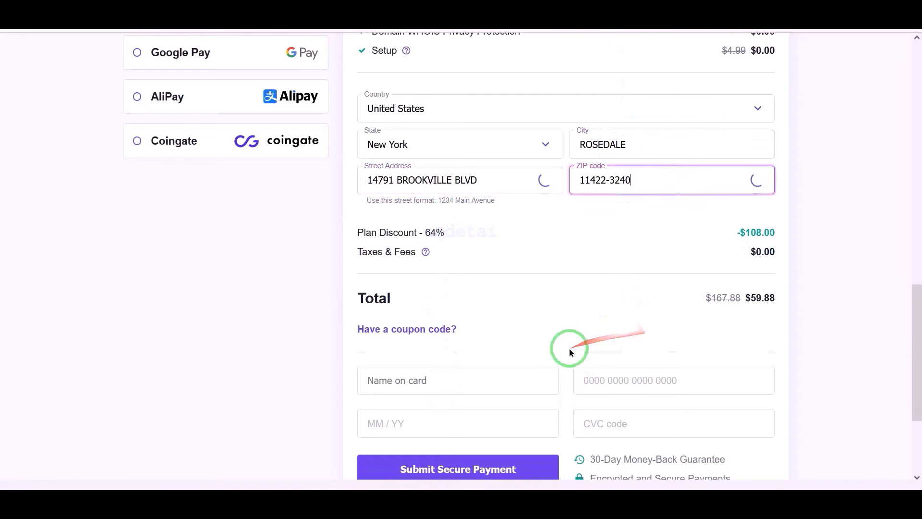
{"action": "scroll", "coordinate": [570, 352], "scroll_direction": "up", "scroll_amount": 3}
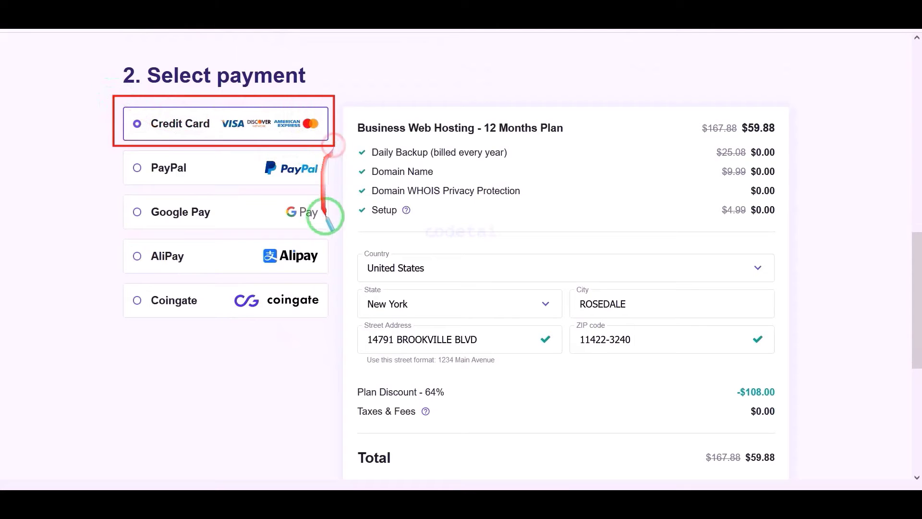
Step: Enter the name on card, card number, expiry and CVC, then submit the $59.88 payment
{"action": "scroll", "coordinate": [504, 358], "scroll_direction": "down", "scroll_amount": 6}
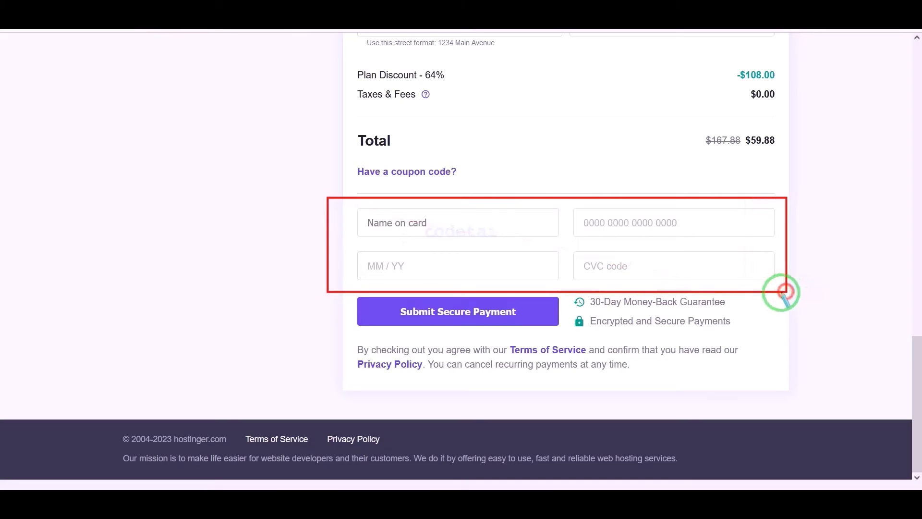
{"action": "left_click", "coordinate": [473, 222]}
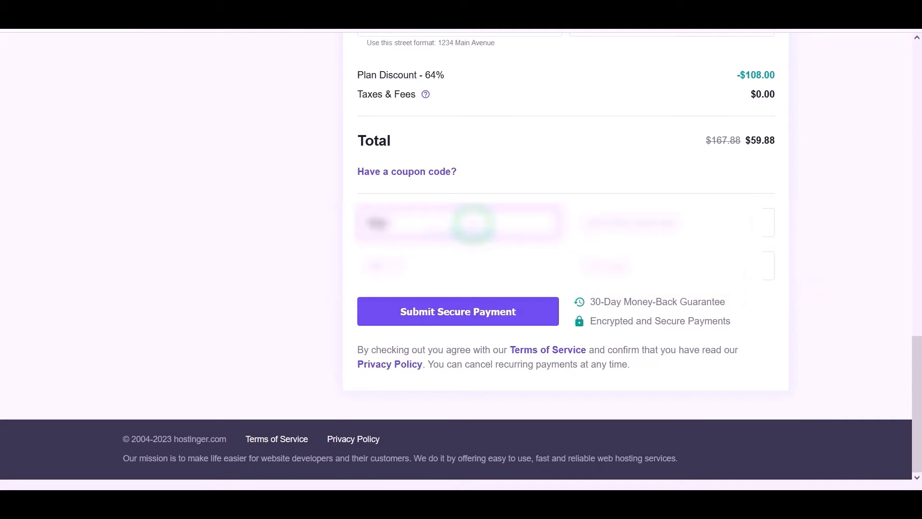
{"action": "left_click", "coordinate": [618, 220]}
{"action": "left_click", "coordinate": [356, 264]}
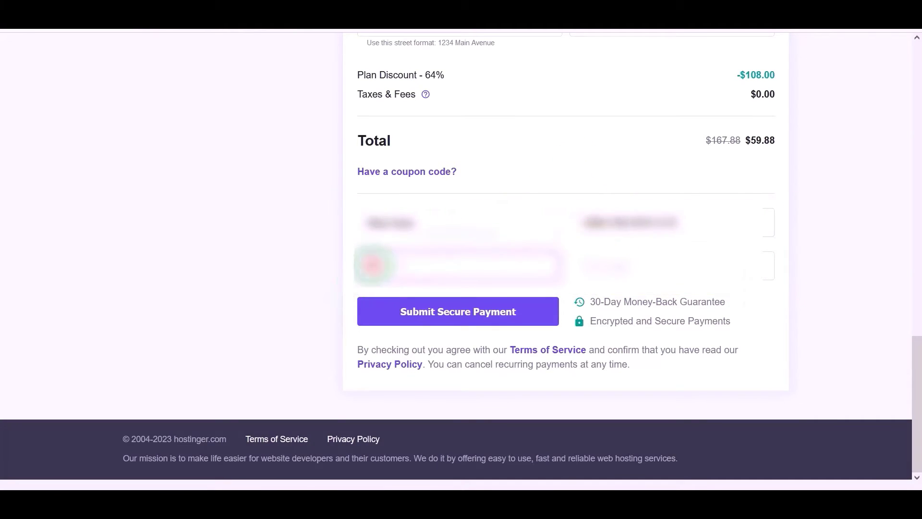
{"action": "left_click", "coordinate": [607, 265]}
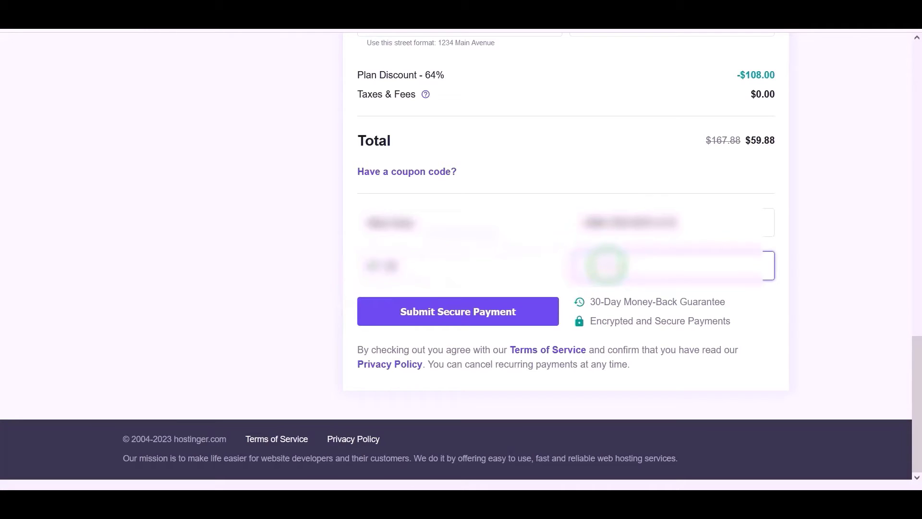
{"action": "left_click", "coordinate": [595, 296]}
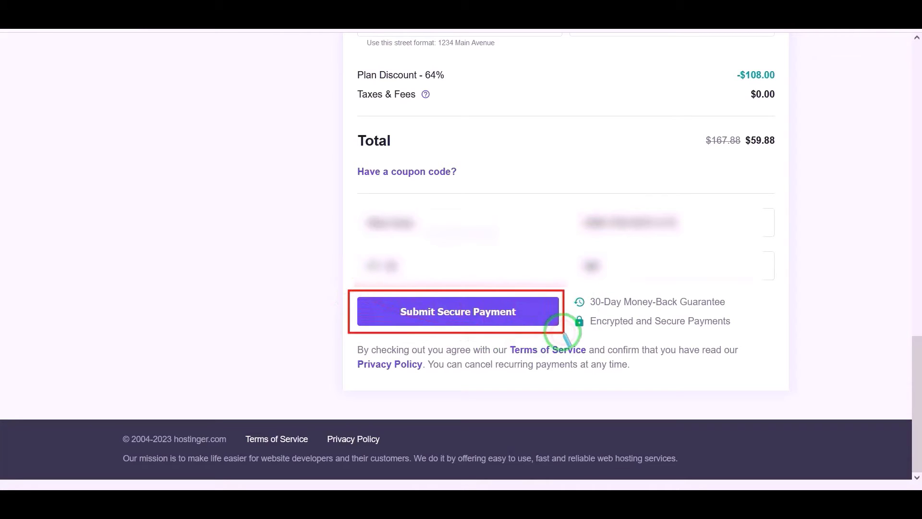
{"action": "left_click", "coordinate": [465, 318]}
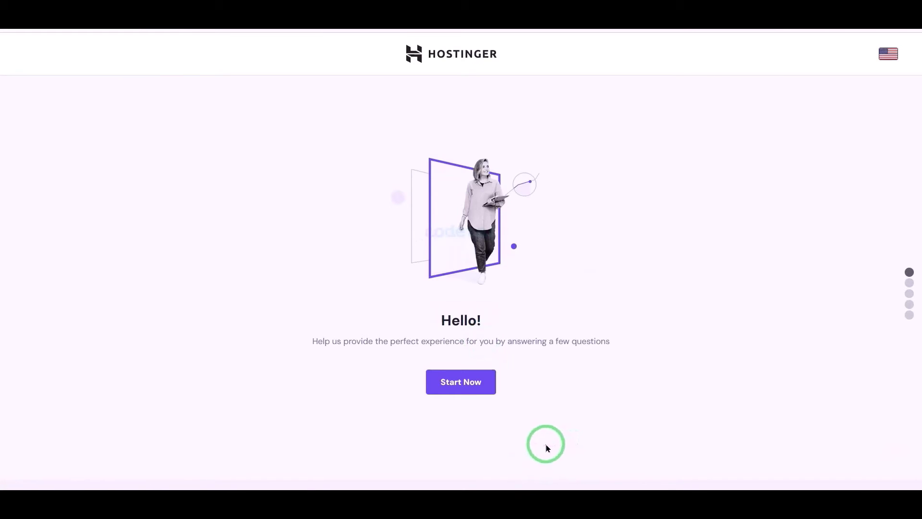
Step: Skip the onboarding questions and choose to create an empty website
{"action": "left_click", "coordinate": [473, 387]}
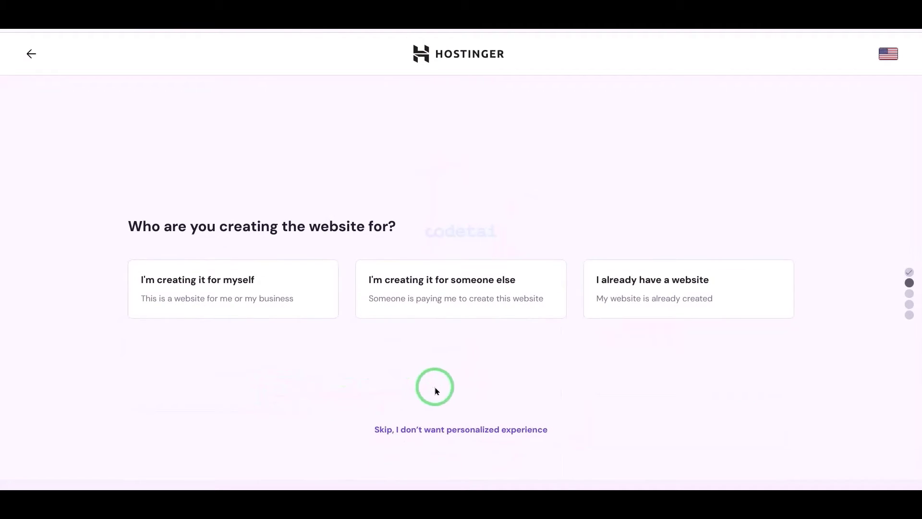
{"action": "left_click", "coordinate": [463, 428]}
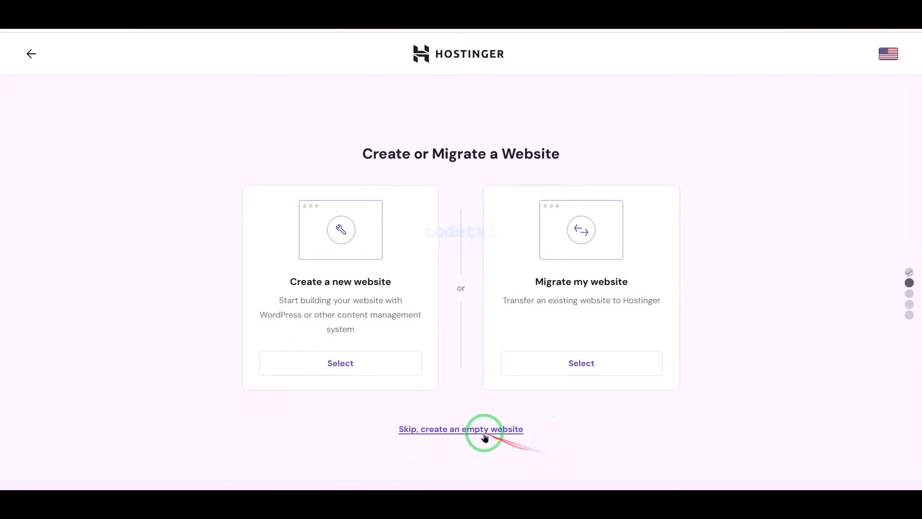
{"action": "left_click", "coordinate": [485, 436]}
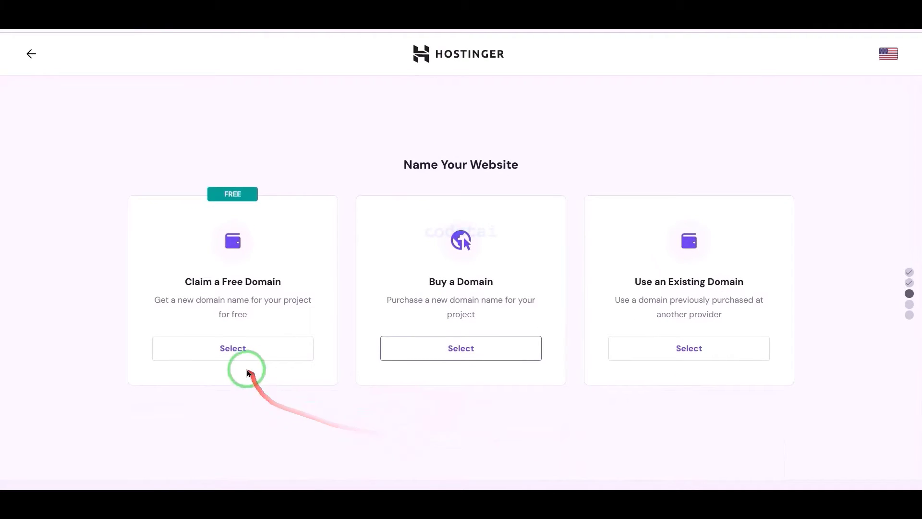
Step: Choose to claim a free domain and browse the available domain endings
{"action": "left_click", "coordinate": [227, 358]}
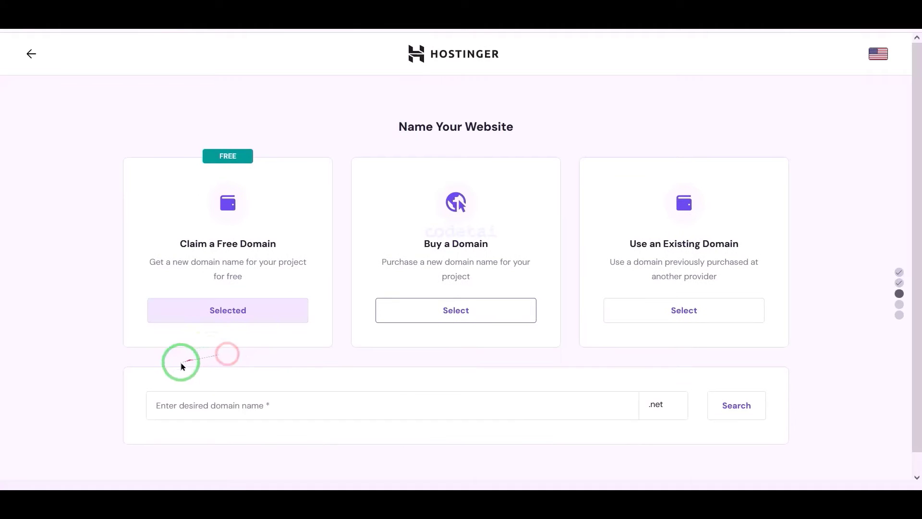
{"action": "scroll", "coordinate": [278, 379], "scroll_direction": "down", "scroll_amount": 1}
{"action": "left_click", "coordinate": [661, 405]}
{"action": "scroll", "coordinate": [612, 385], "scroll_direction": "down", "scroll_amount": 3}
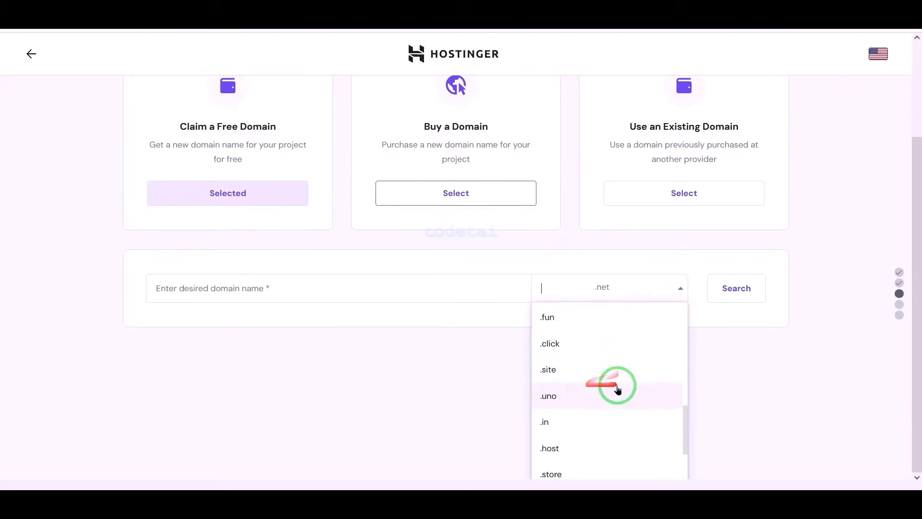
{"action": "scroll", "coordinate": [606, 390], "scroll_direction": "up", "scroll_amount": 3}
{"action": "scroll", "coordinate": [601, 437], "scroll_direction": "down", "scroll_amount": 5}
{"action": "scroll", "coordinate": [663, 402], "scroll_direction": "up", "scroll_amount": 4}
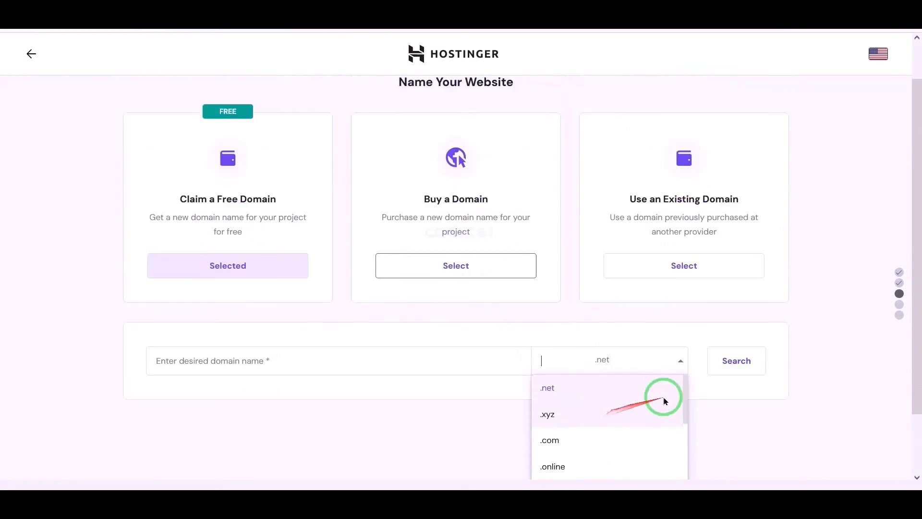
{"action": "scroll", "coordinate": [811, 407], "scroll_direction": "down", "scroll_amount": 2}
Step: Enter codetai as the domain name, keep the .net ending, and check availability
{"action": "left_click", "coordinate": [469, 385]}
{"action": "left_click", "coordinate": [421, 389]}
{"action": "type", "text": "codetai"}
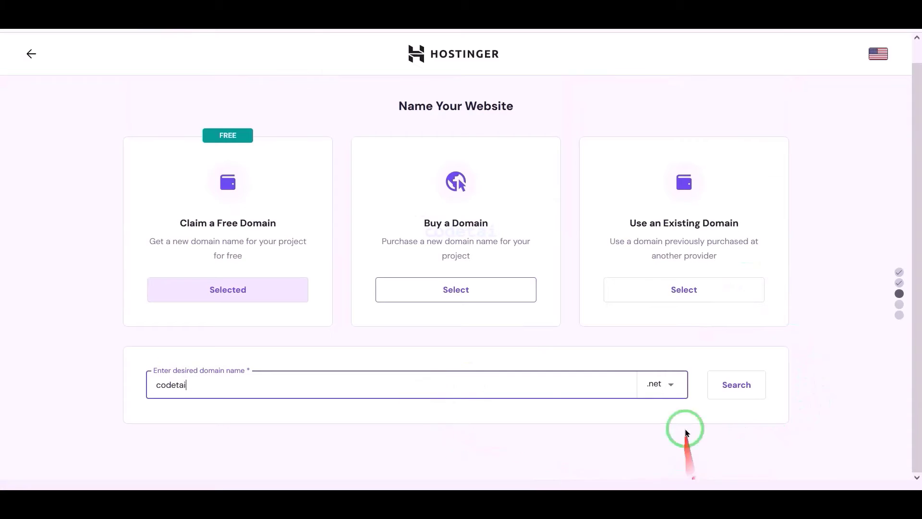
{"action": "left_click", "coordinate": [668, 385]}
{"action": "scroll", "coordinate": [605, 441], "scroll_direction": "down", "scroll_amount": 8}
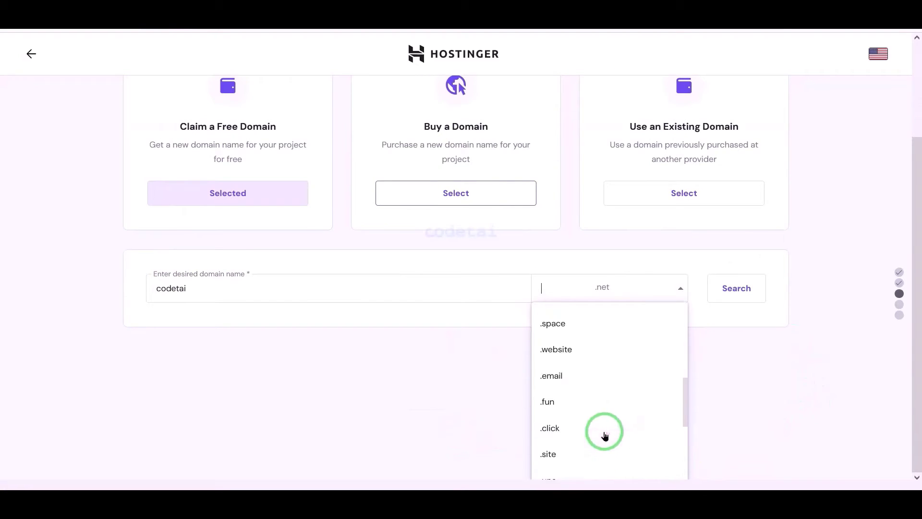
{"action": "scroll", "coordinate": [623, 425], "scroll_direction": "up", "scroll_amount": 2}
{"action": "left_click", "coordinate": [754, 394]}
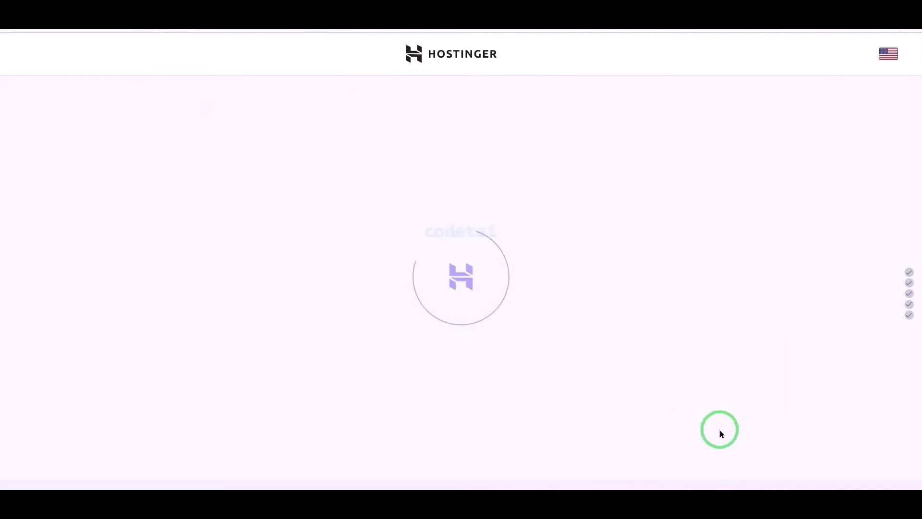
Step: Continue to the domain contact form and fill in the owner's last name
{"action": "left_click", "coordinate": [571, 327]}
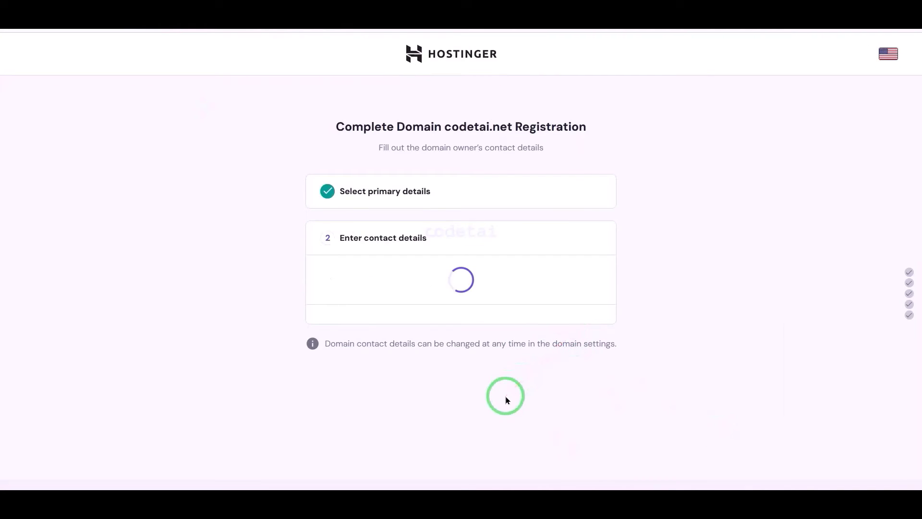
{"action": "scroll", "coordinate": [508, 393], "scroll_direction": "down", "scroll_amount": 3}
{"action": "left_click", "coordinate": [491, 150]}
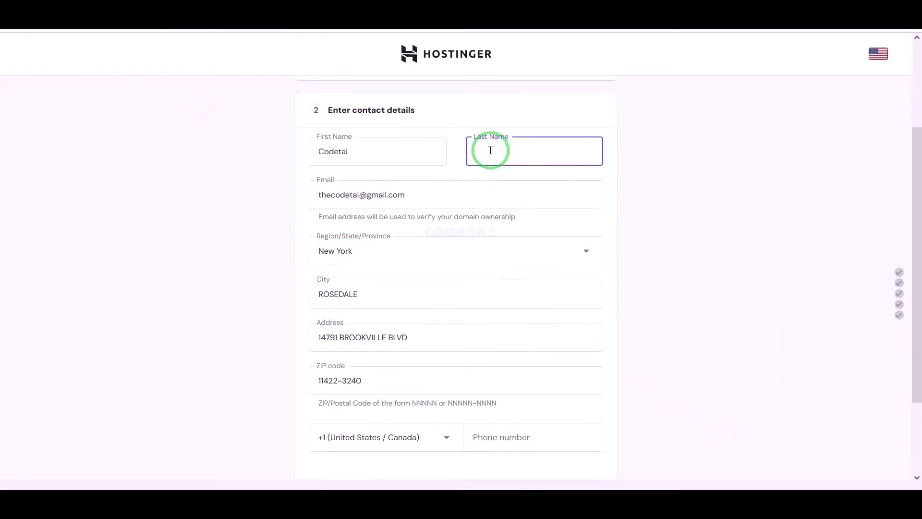
{"action": "scroll", "coordinate": [551, 336], "scroll_direction": "down", "scroll_amount": 2}
{"action": "left_click", "coordinate": [552, 336]}
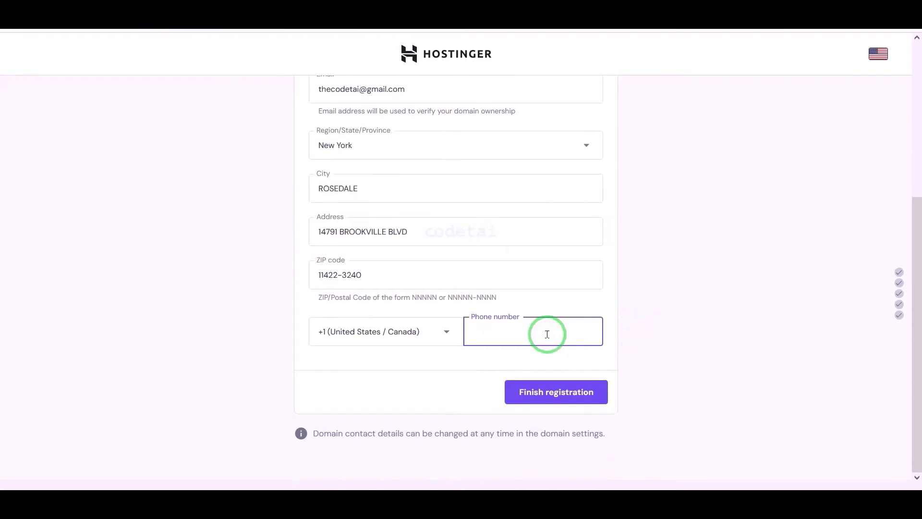
Step: Pick the +1 (United States / Canada) code, paste the phone number, and finish registration
{"action": "left_click", "coordinate": [433, 331]}
{"action": "type", "text": "un"}
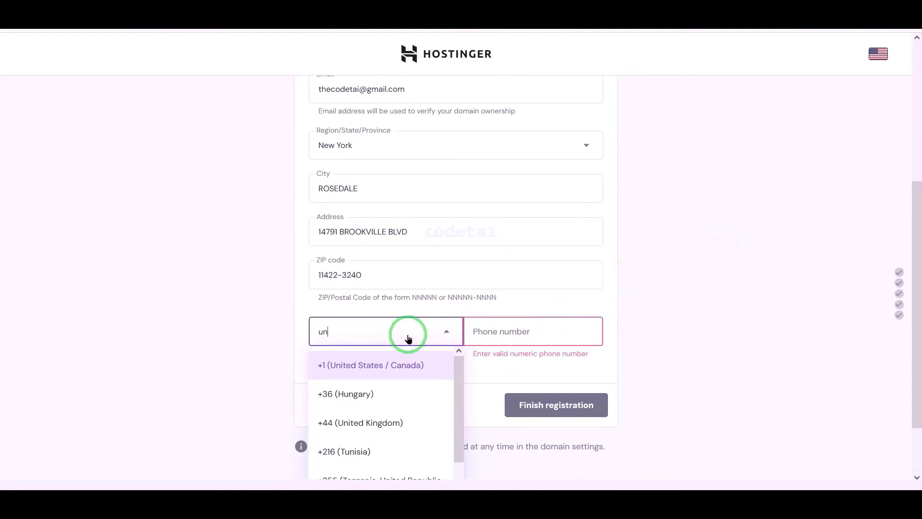
{"action": "scroll", "coordinate": [408, 339], "scroll_direction": "down", "scroll_amount": 2}
{"action": "type", "text": "ite"}
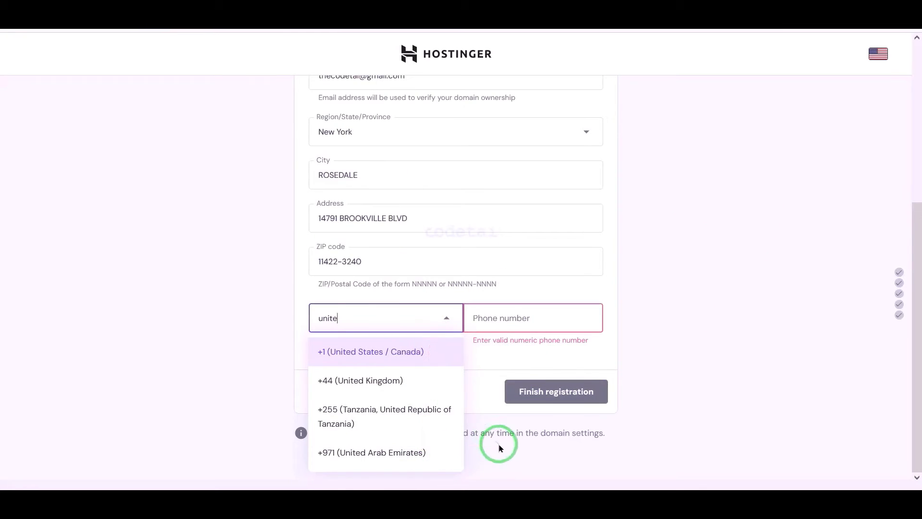
{"action": "left_click", "coordinate": [415, 361]}
{"action": "left_click", "coordinate": [568, 319]}
{"action": "key", "text": "ctrl+v"}
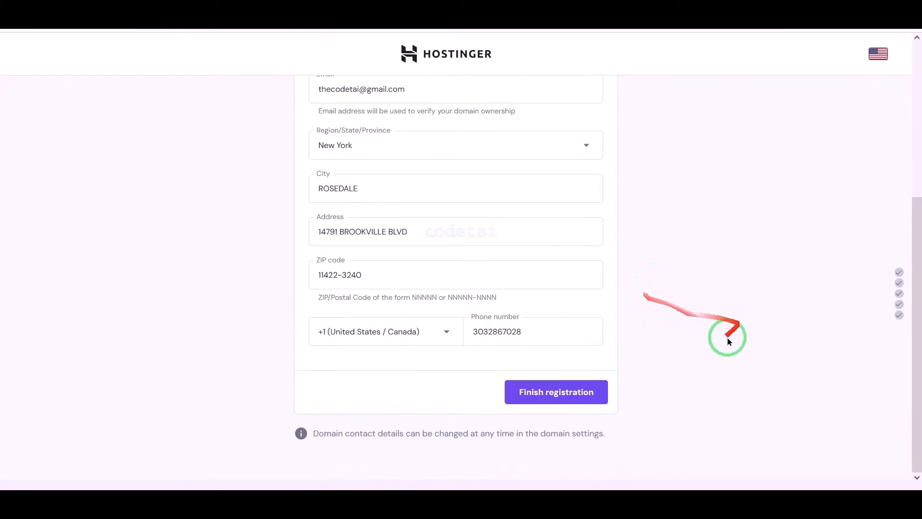
{"action": "left_click", "coordinate": [565, 400]}
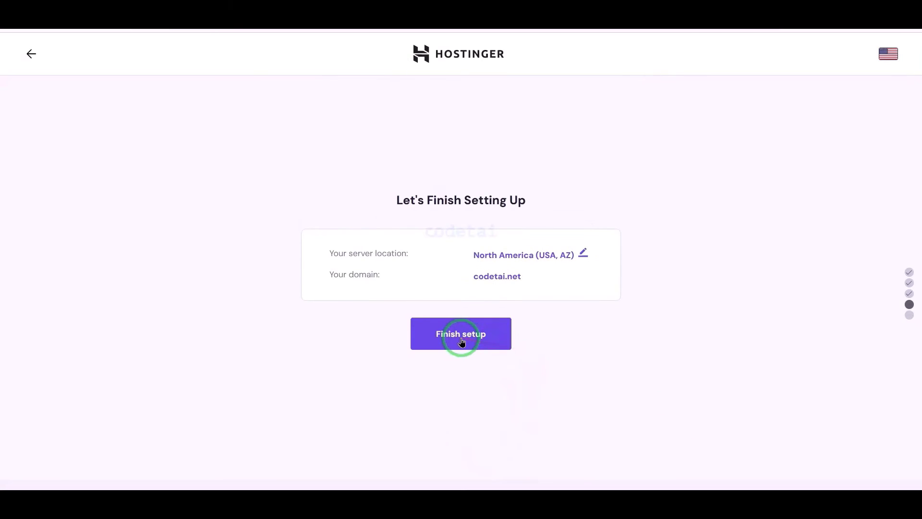
Step: Finish setup, open Manage Site for codetai.net, and cancel the 2FA prompt
{"action": "left_click", "coordinate": [461, 338]}
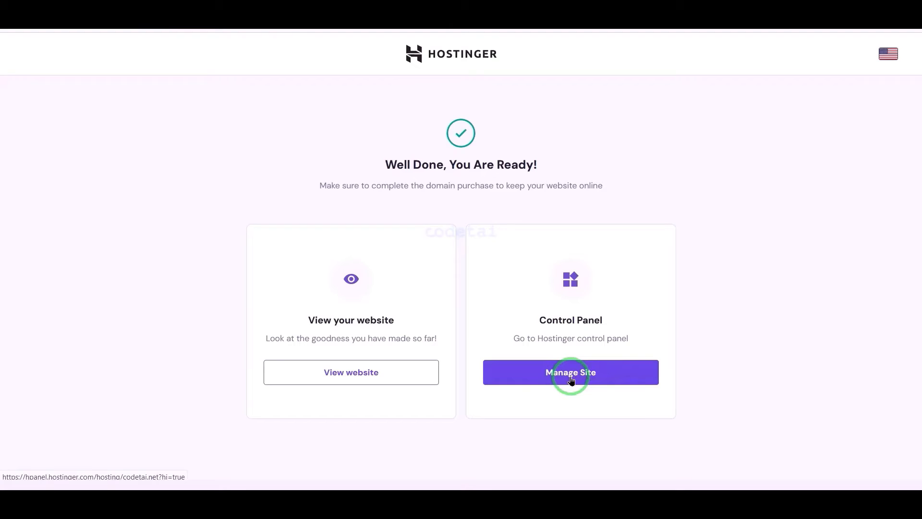
{"action": "left_click", "coordinate": [571, 380]}
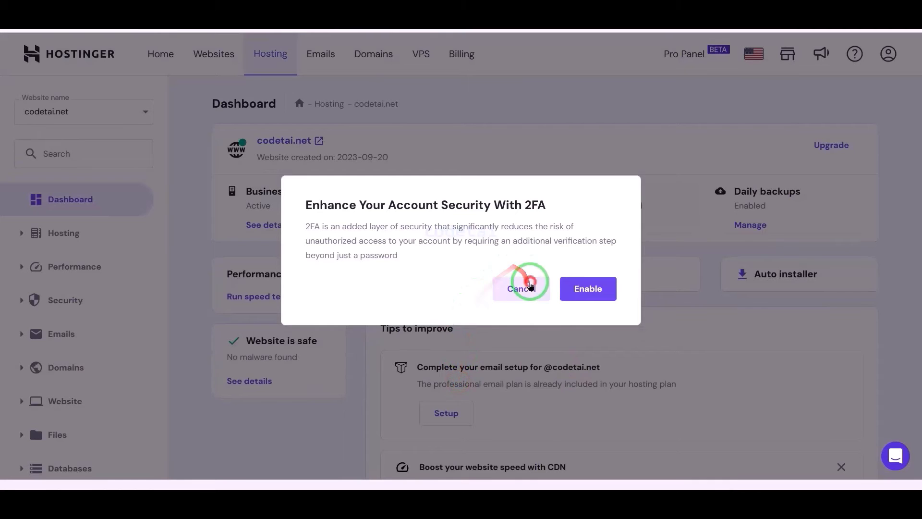
{"action": "left_click", "coordinate": [527, 285]}
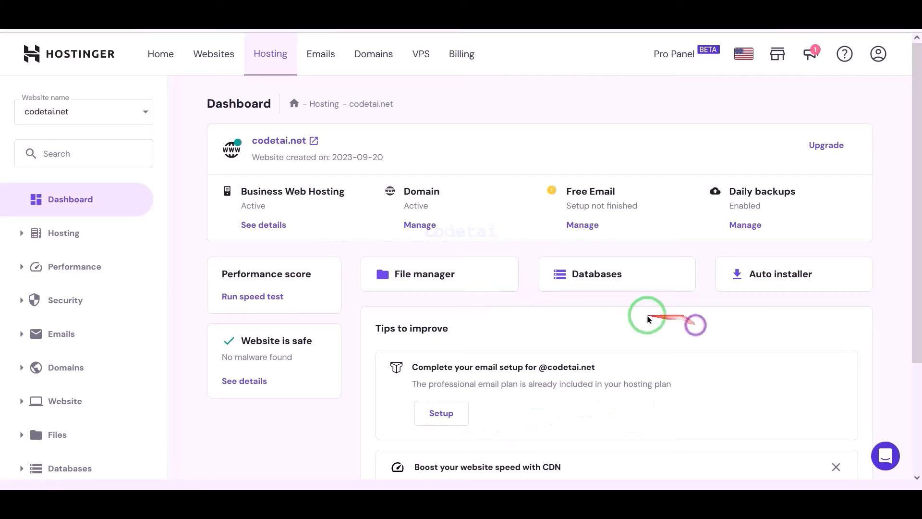
Step: Under Advanced > PHP Configuration, select PHP 8.1, then update and confirm
{"action": "scroll", "coordinate": [624, 329], "scroll_direction": "down", "scroll_amount": 3}
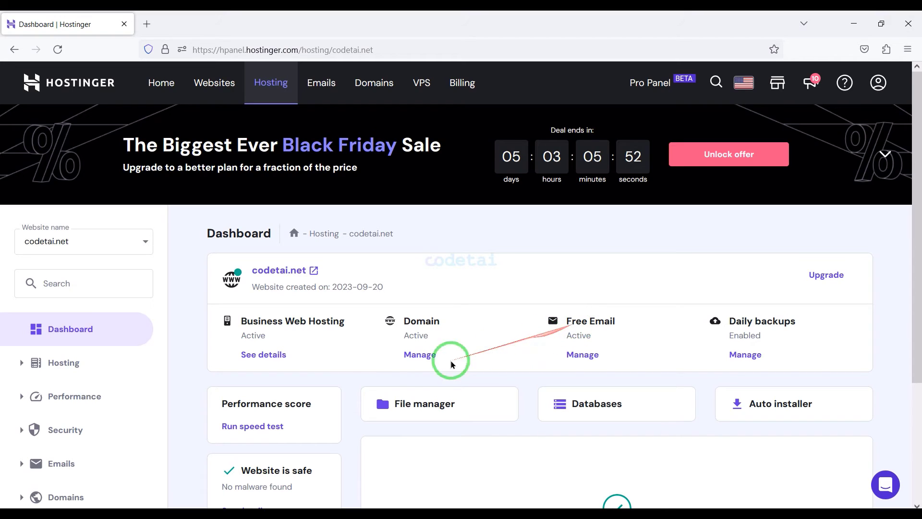
{"action": "scroll", "coordinate": [451, 364], "scroll_direction": "down", "scroll_amount": 3}
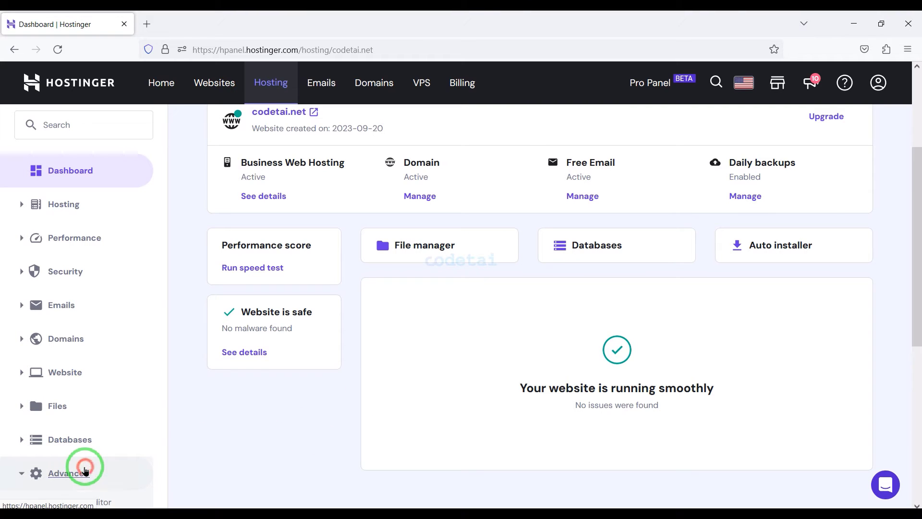
{"action": "left_click", "coordinate": [85, 470]}
{"action": "scroll", "coordinate": [84, 470], "scroll_direction": "down", "scroll_amount": 4}
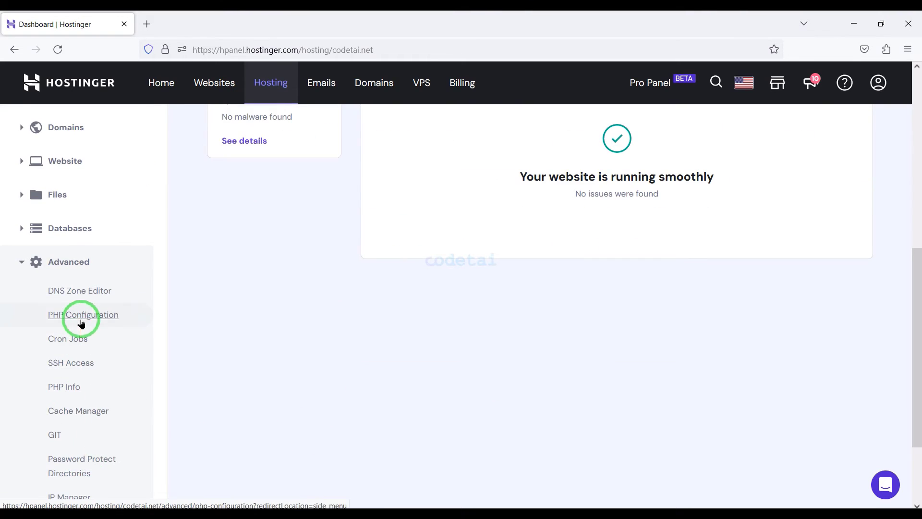
{"action": "left_click", "coordinate": [83, 317]}
{"action": "scroll", "coordinate": [336, 422], "scroll_direction": "down", "scroll_amount": 2}
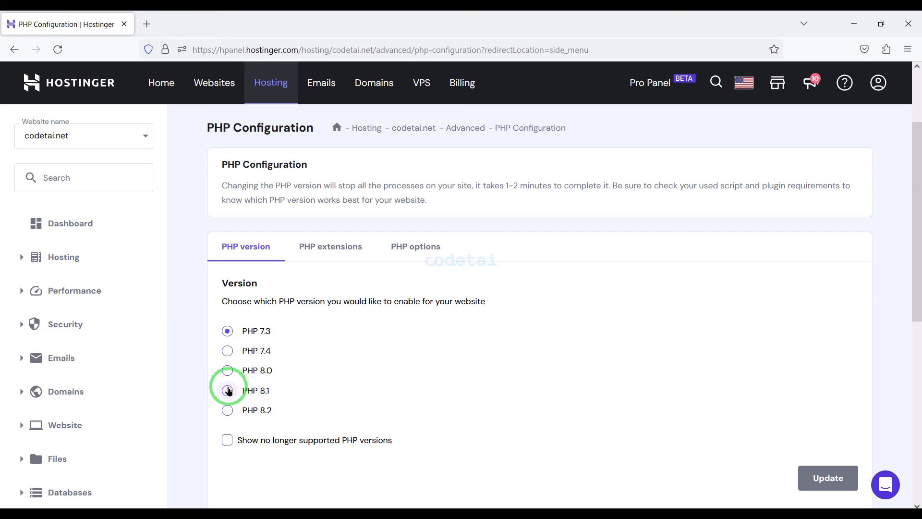
{"action": "left_click", "coordinate": [228, 391]}
{"action": "left_click", "coordinate": [814, 477]}
{"action": "left_click", "coordinate": [556, 322]}
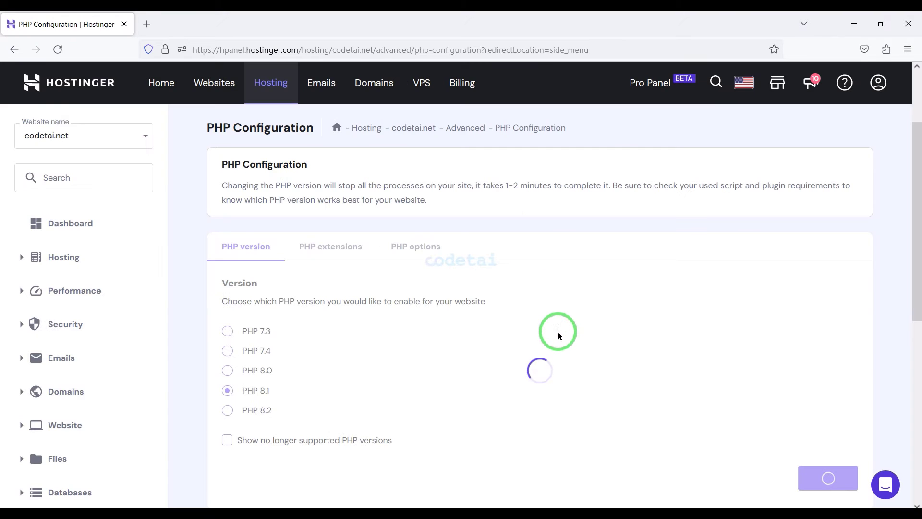
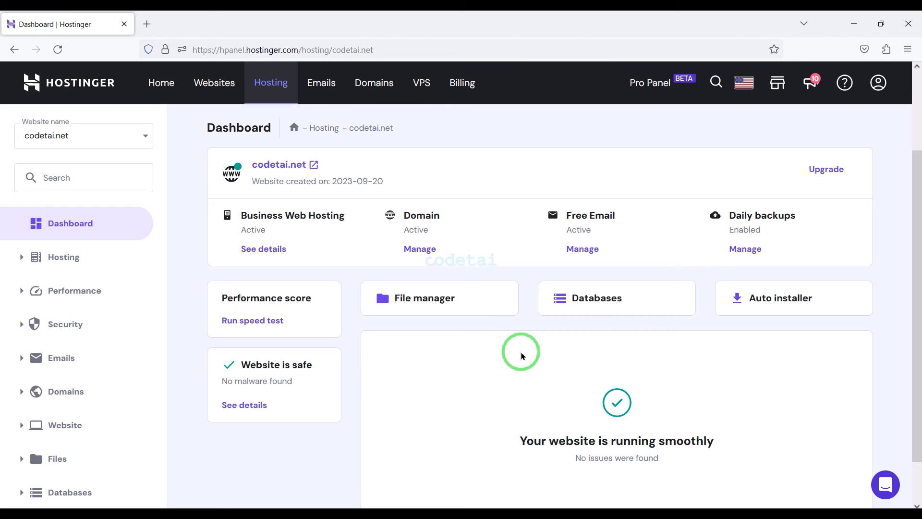
Step: Open public_html in the file manager and permanently delete default.php
{"action": "left_click", "coordinate": [418, 306]}
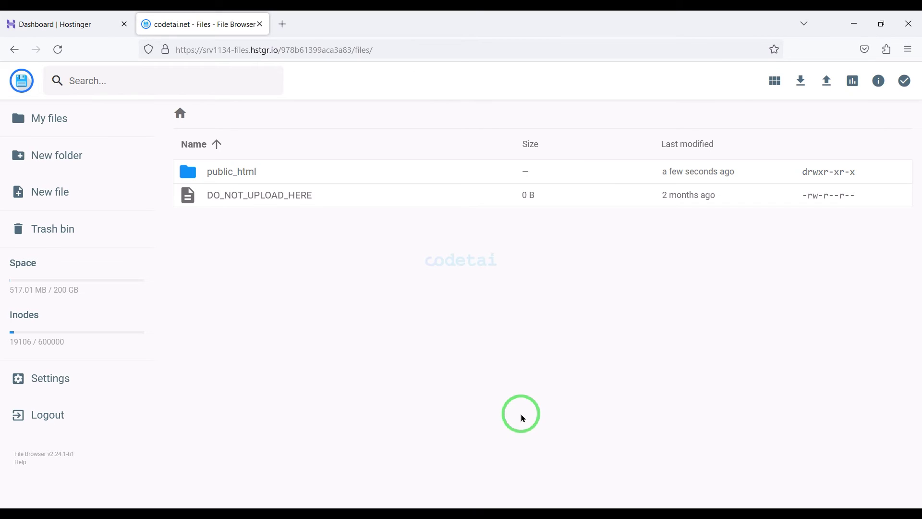
{"action": "double_click", "coordinate": [315, 175]}
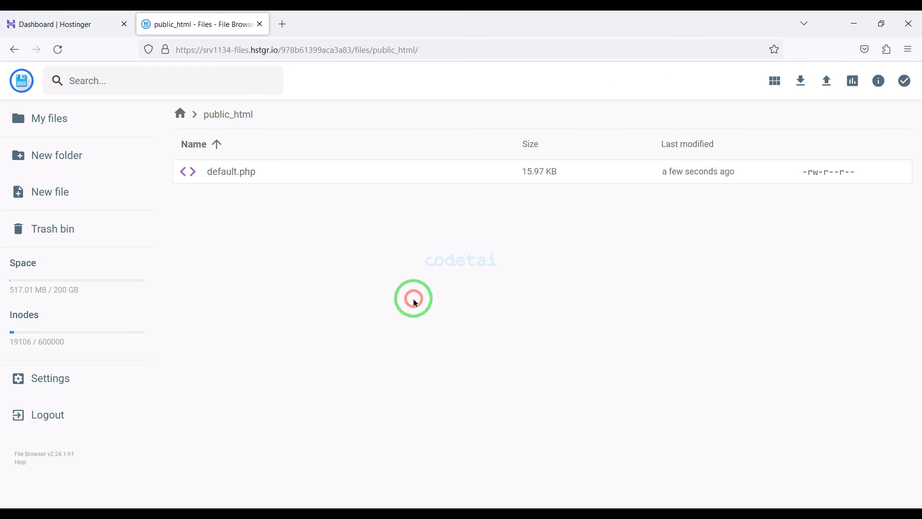
{"action": "left_click", "coordinate": [314, 179]}
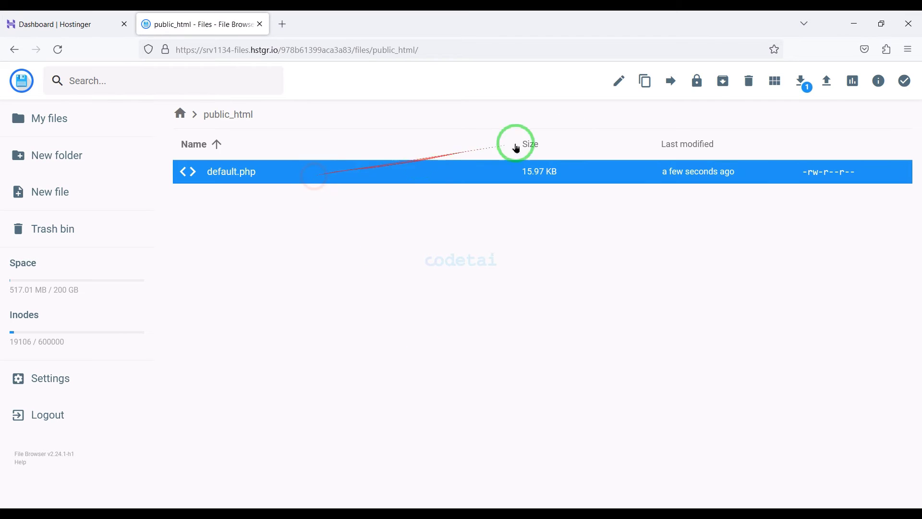
{"action": "left_click", "coordinate": [749, 83]}
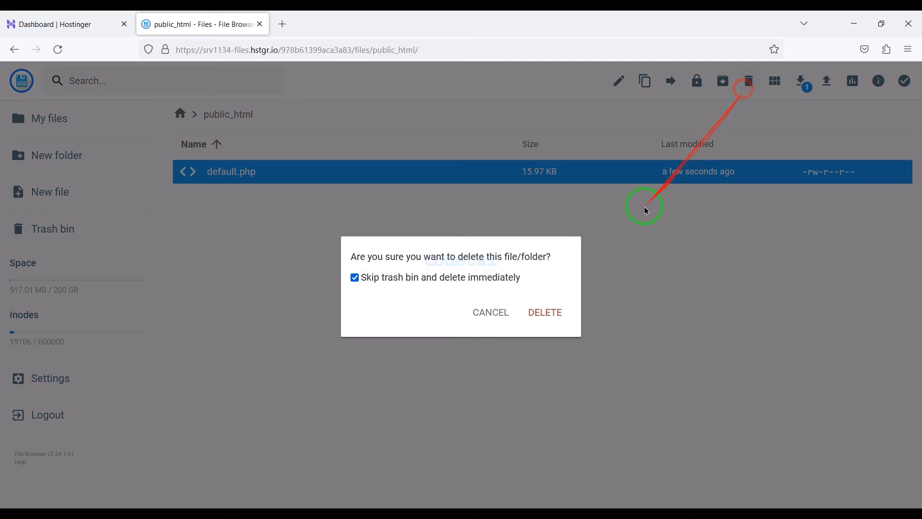
{"action": "left_click", "coordinate": [555, 305]}
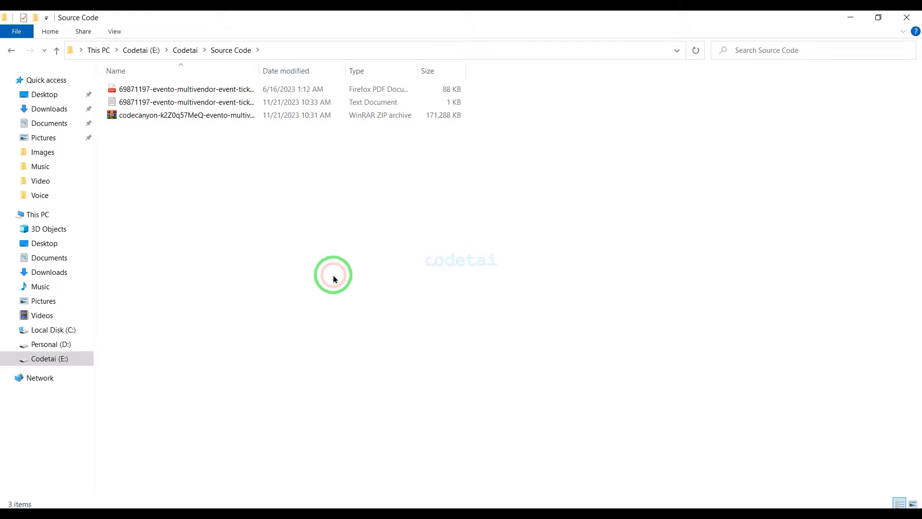
Step: Extract the Evento codecanyon ZIP with WinRAR into its own folder and open it
{"action": "left_click", "coordinate": [221, 118]}
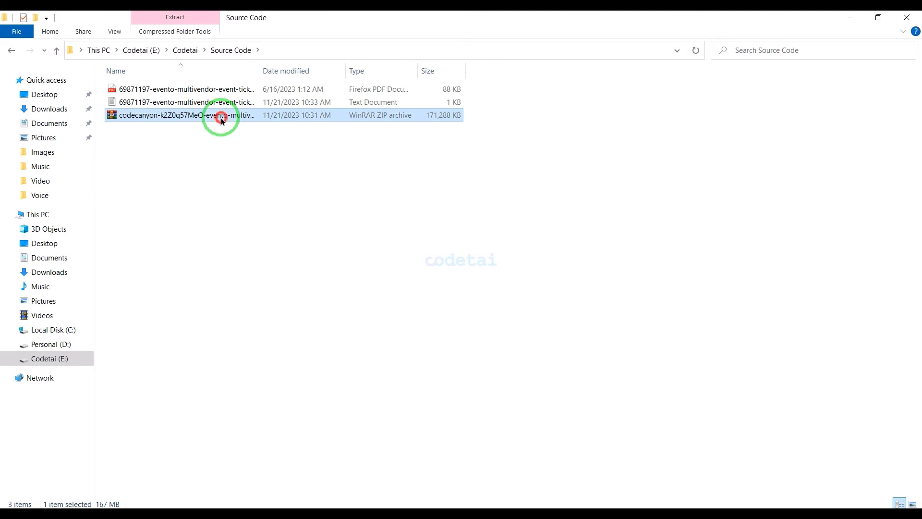
{"action": "right_click", "coordinate": [222, 120]}
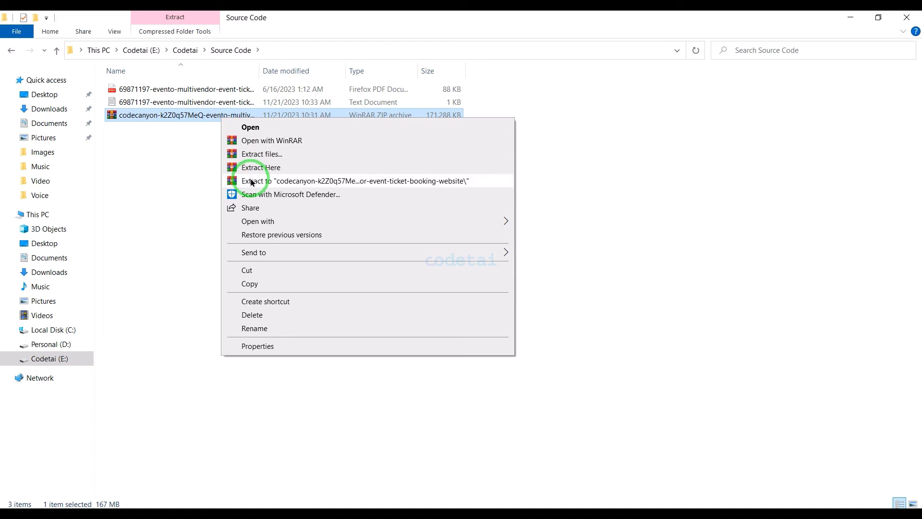
{"action": "left_click", "coordinate": [251, 182]}
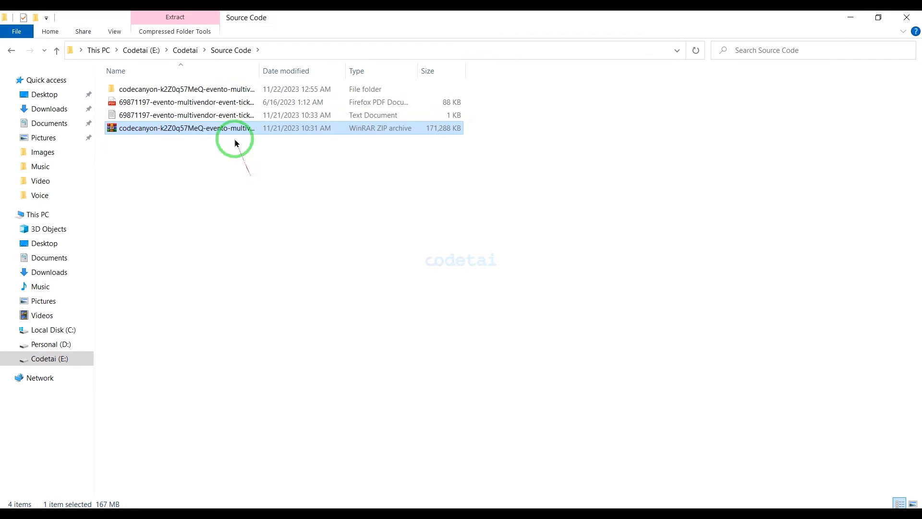
{"action": "double_click", "coordinate": [227, 92]}
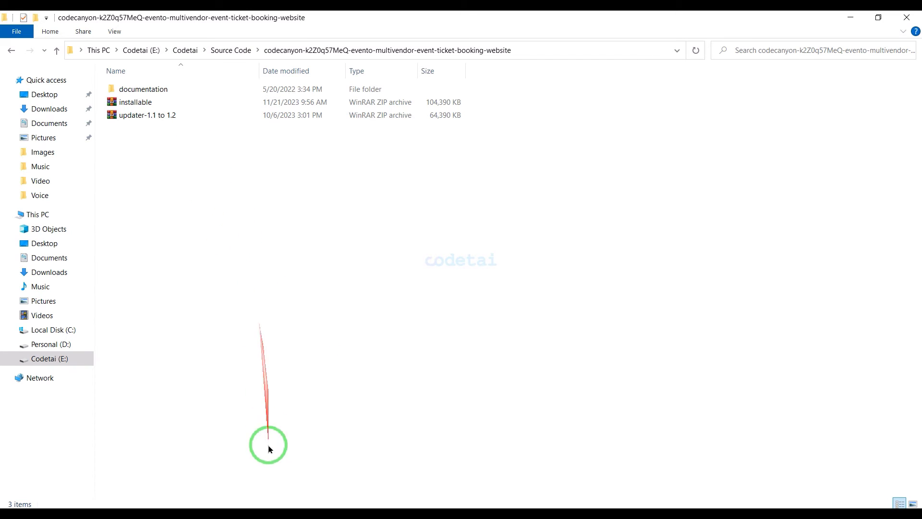
Step: Upload installable.zip from the extracted codecanyon folder into public_html
{"action": "left_click", "coordinate": [258, 508]}
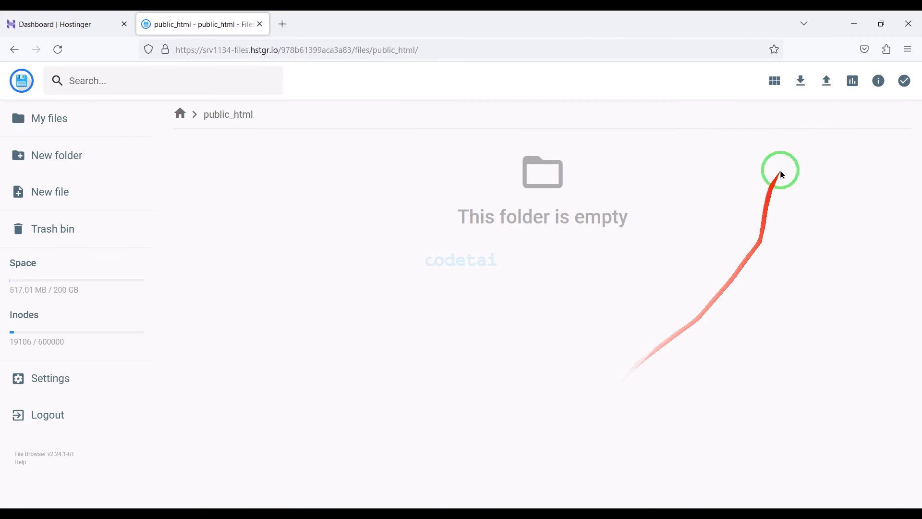
{"action": "left_click", "coordinate": [826, 81]}
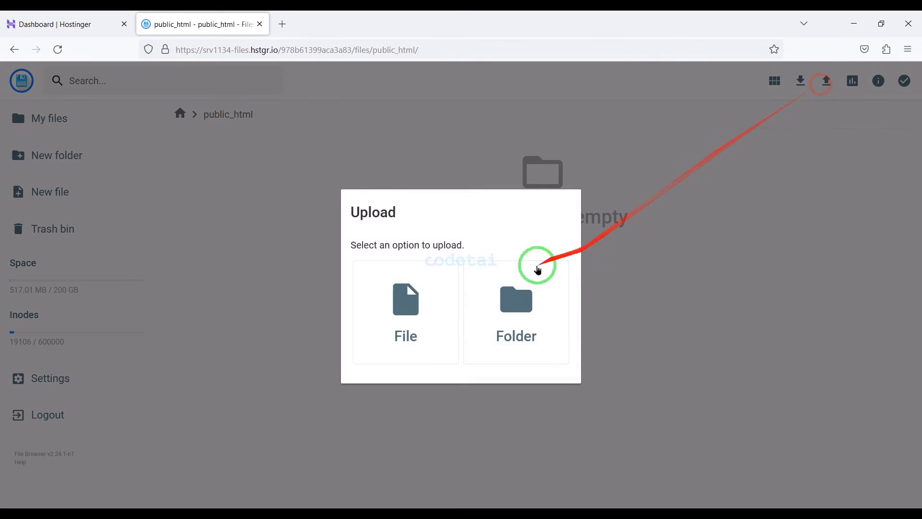
{"action": "left_click", "coordinate": [422, 304]}
{"action": "double_click", "coordinate": [175, 98]}
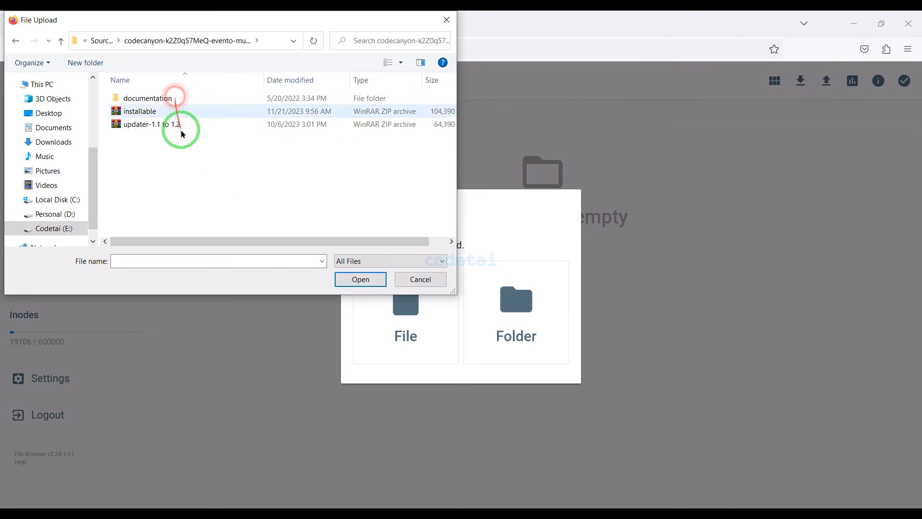
{"action": "double_click", "coordinate": [175, 111]}
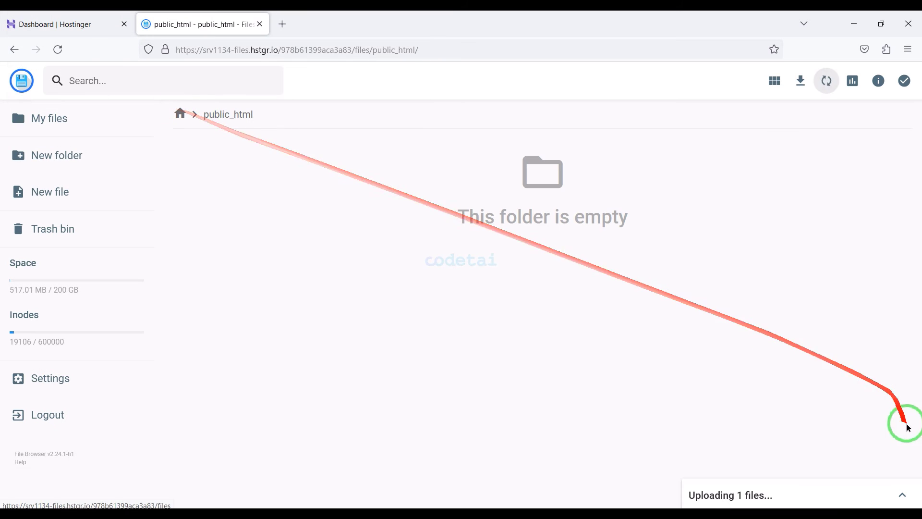
{"action": "left_click", "coordinate": [902, 495]}
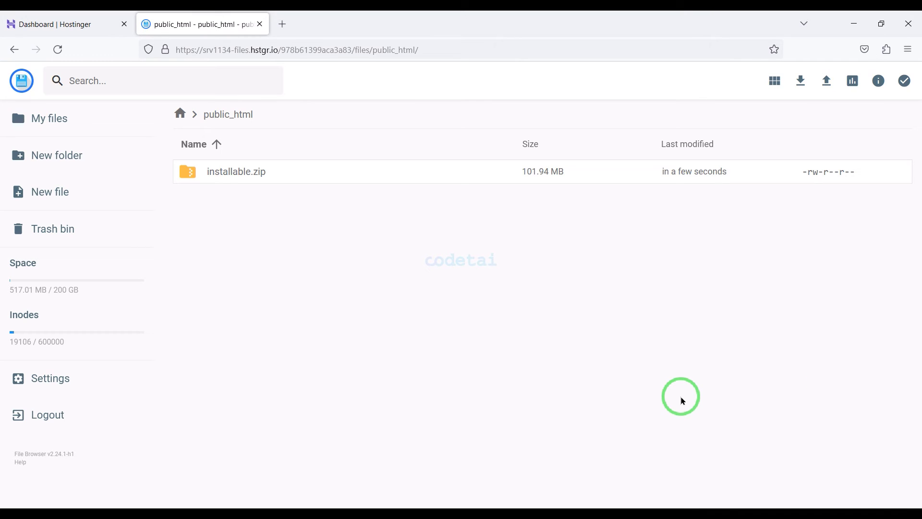
Step: Extract installable.zip into a new folder named MyFolder
{"action": "right_click", "coordinate": [323, 167]}
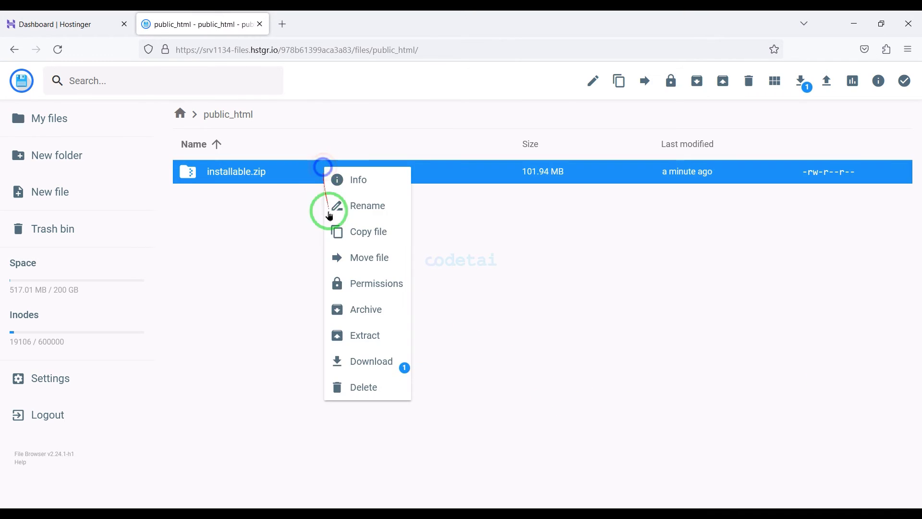
{"action": "left_click", "coordinate": [368, 334]}
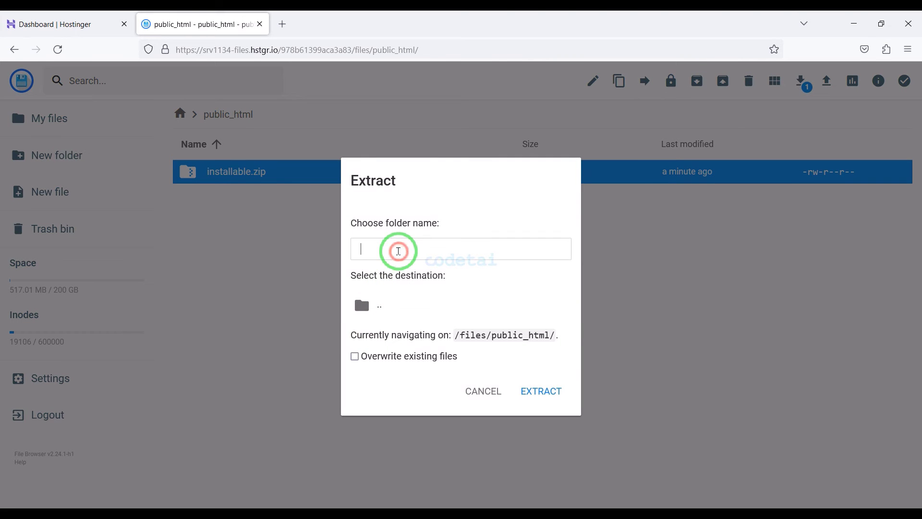
{"action": "type", "text": "MyFolder"}
{"action": "left_click", "coordinate": [541, 391]}
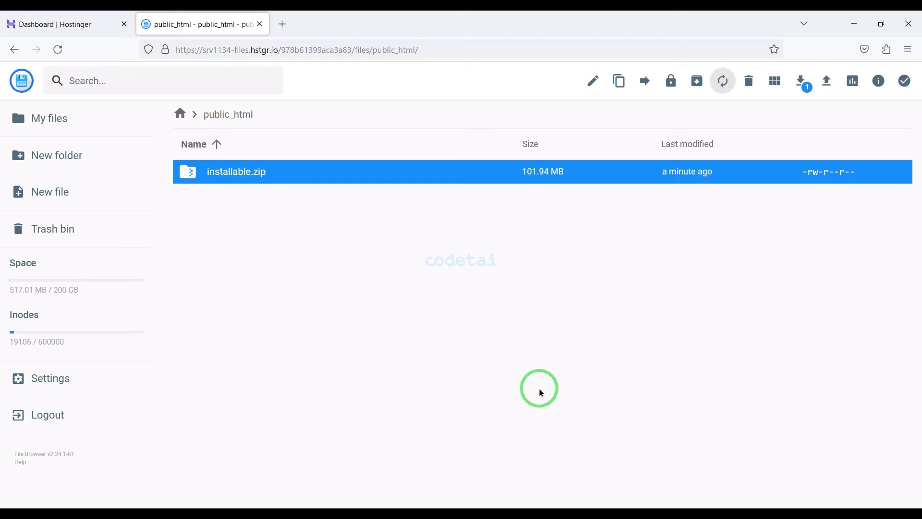
Step: Permanently delete installable.zip and open MyFolder
{"action": "left_click", "coordinate": [309, 197]}
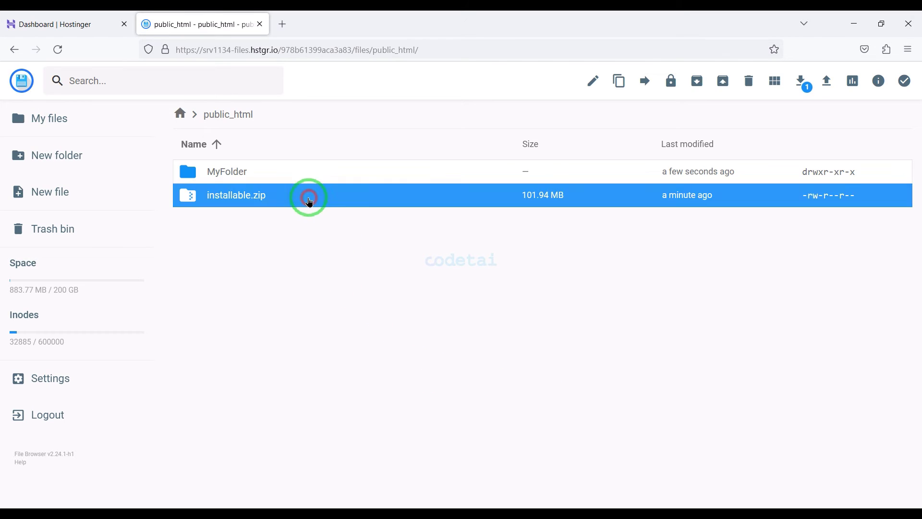
{"action": "left_click", "coordinate": [752, 88]}
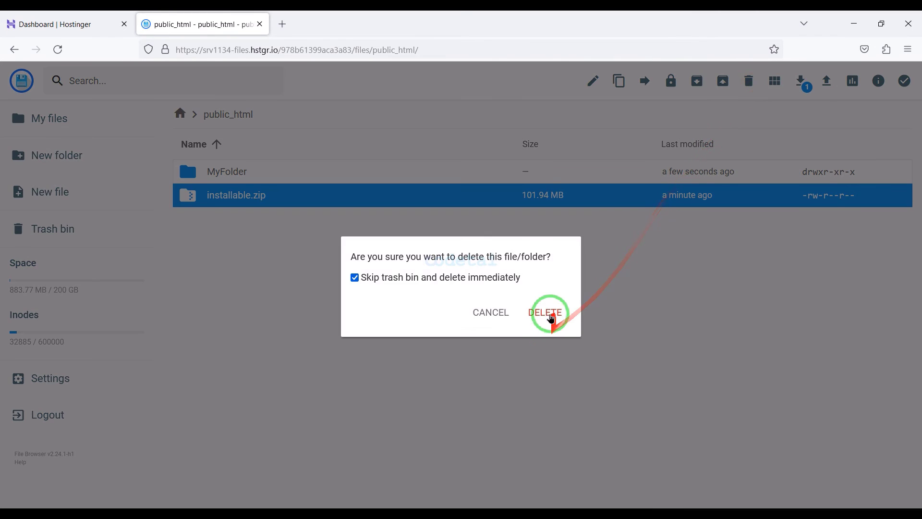
{"action": "left_click", "coordinate": [546, 311]}
{"action": "double_click", "coordinate": [282, 172]}
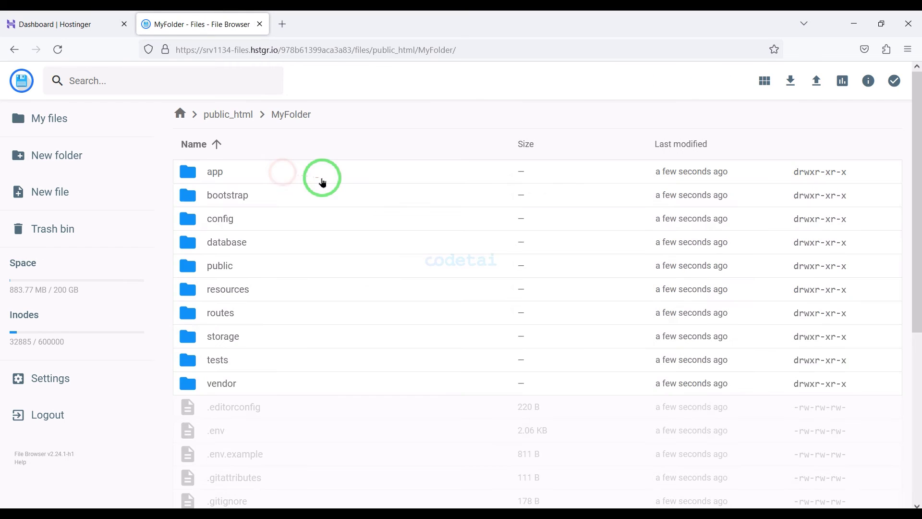
Step: Move everything in MyFolder up into public_html
{"action": "key", "text": "ctrl+a"}
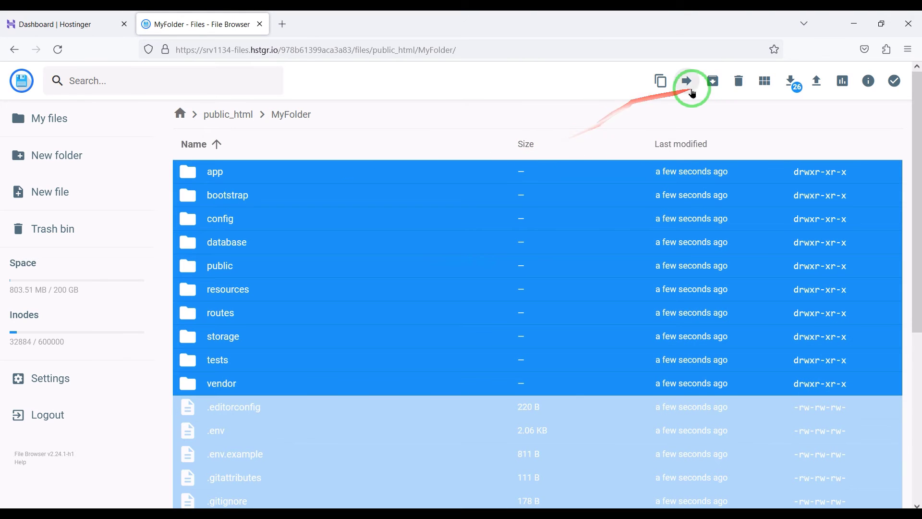
{"action": "left_click", "coordinate": [687, 81]}
{"action": "double_click", "coordinate": [489, 173]}
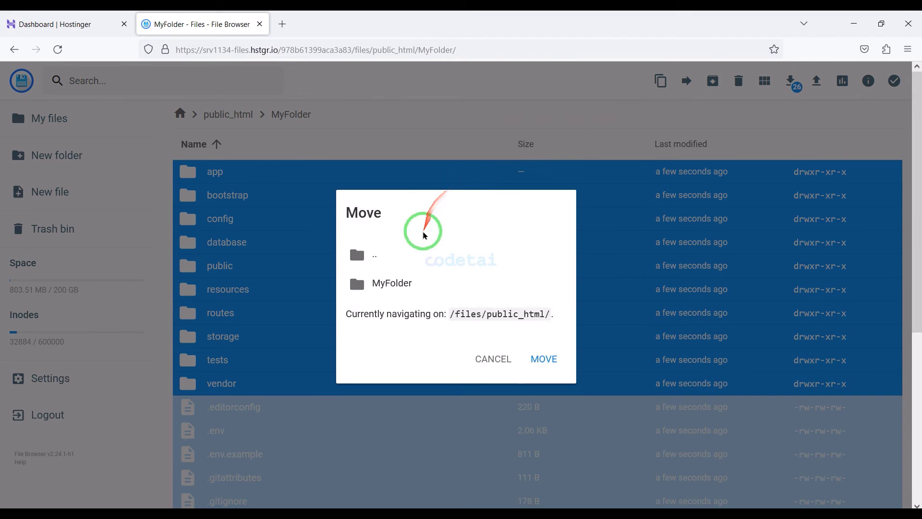
{"action": "double_click", "coordinate": [423, 247]}
{"action": "left_click", "coordinate": [425, 276]}
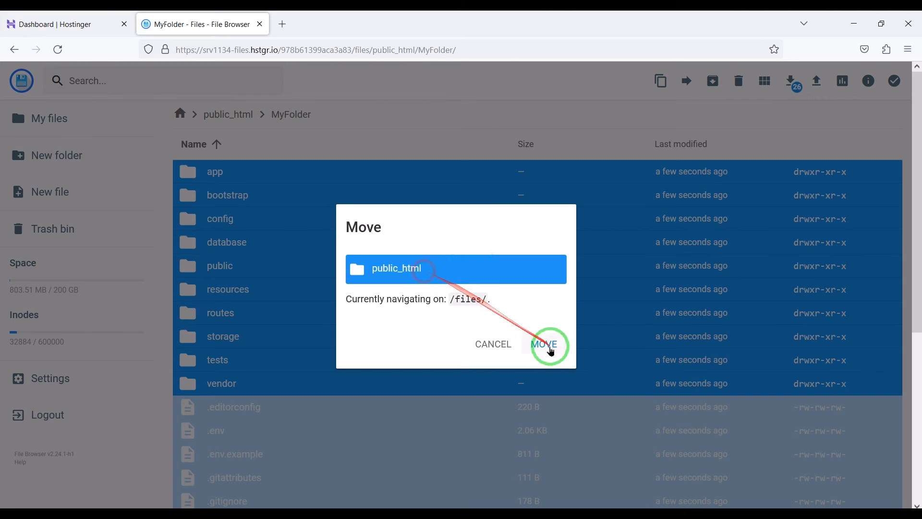
{"action": "left_click", "coordinate": [544, 345]}
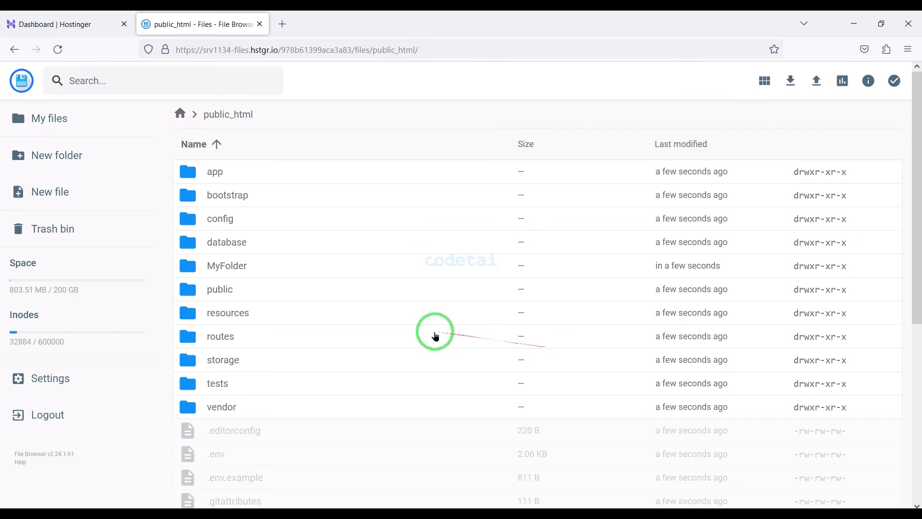
Step: Permanently delete the empty MyFolder and enter codetai.net in a new browser tab
{"action": "left_click", "coordinate": [280, 274]}
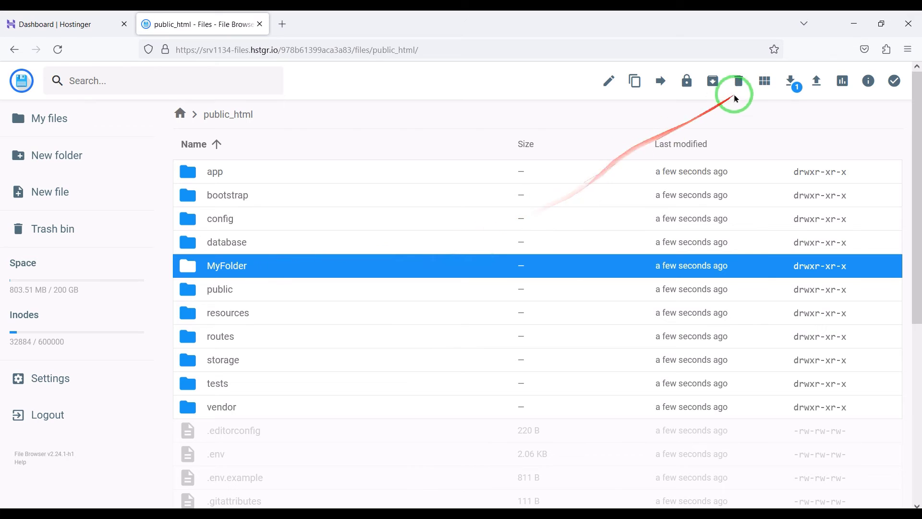
{"action": "left_click", "coordinate": [739, 81]}
{"action": "left_click", "coordinate": [565, 314]}
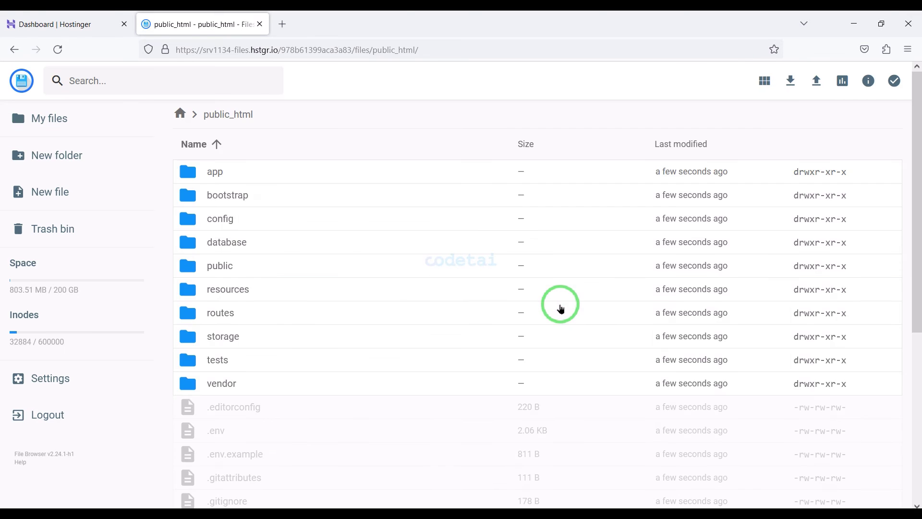
{"action": "left_click", "coordinate": [282, 24]}
{"action": "type", "text": "codetai"}
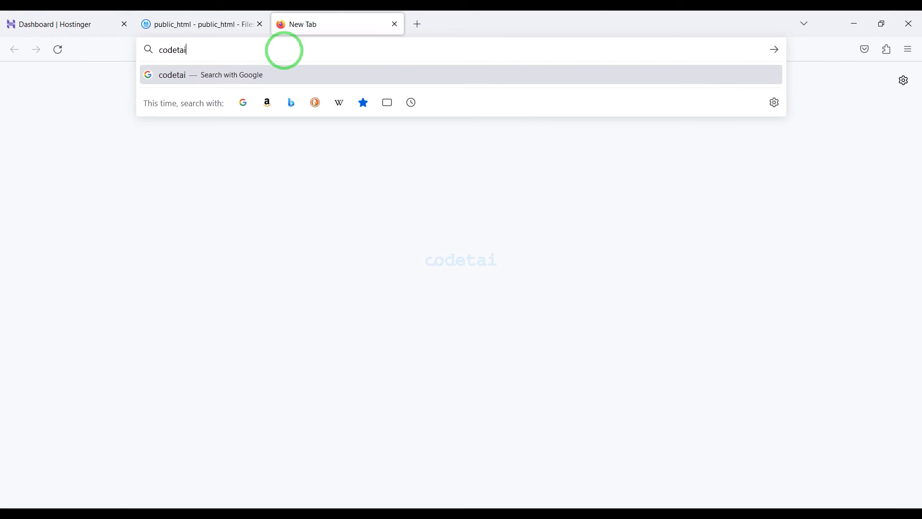
{"action": "type", "text": ".net"}
Step: Load the codetai.net installer and run the server requirements and folder permissions checks
{"action": "key", "text": "Return"}
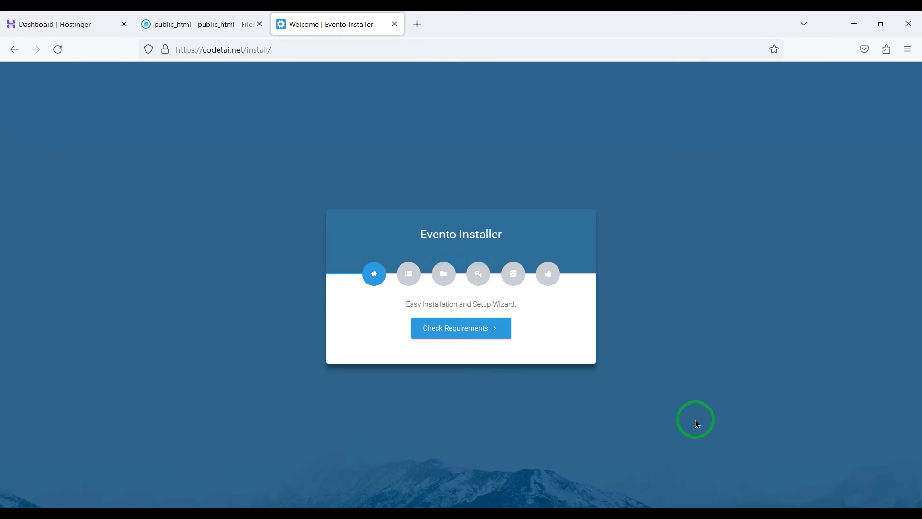
{"action": "left_click", "coordinate": [469, 334]}
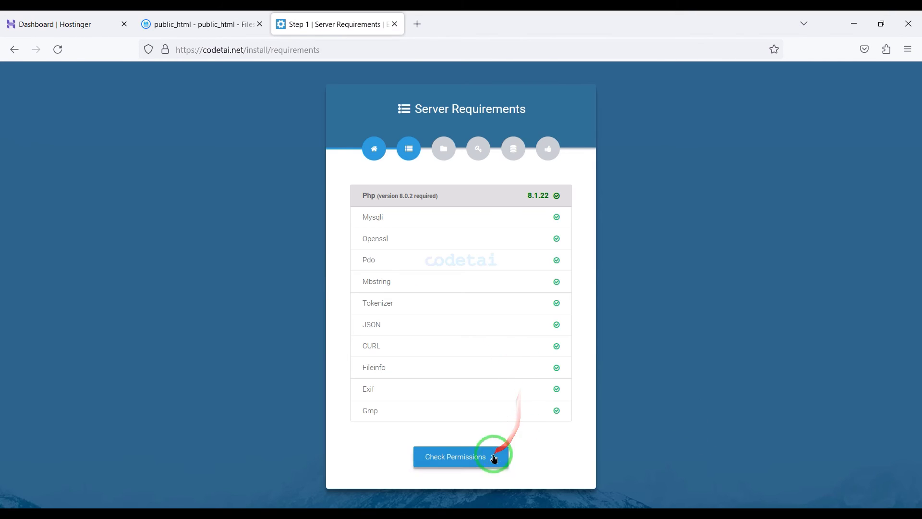
{"action": "left_click", "coordinate": [493, 457]}
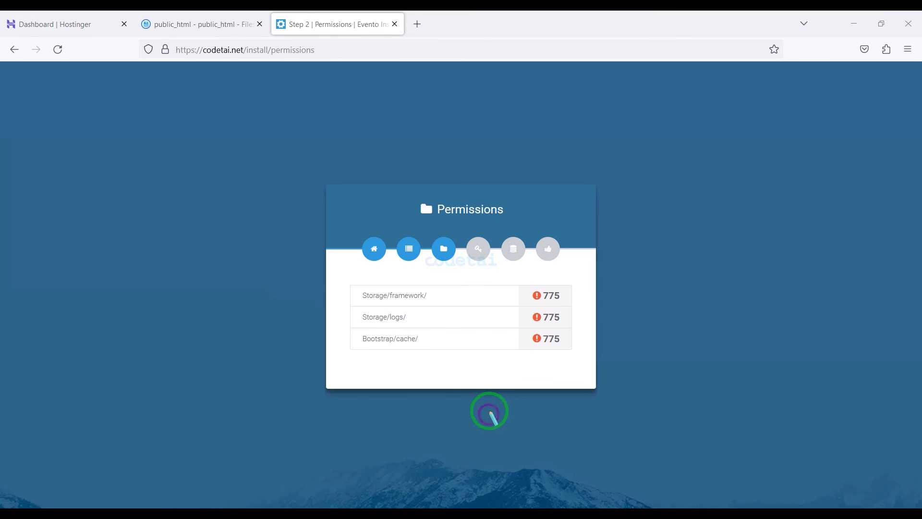
{"action": "mouse_move", "coordinate": [339, 270]}
{"action": "left_mouse_down"}
{"action": "mouse_move", "coordinate": [494, 336]}
{"action": "mouse_move", "coordinate": [583, 360]}
{"action": "left_mouse_up"}
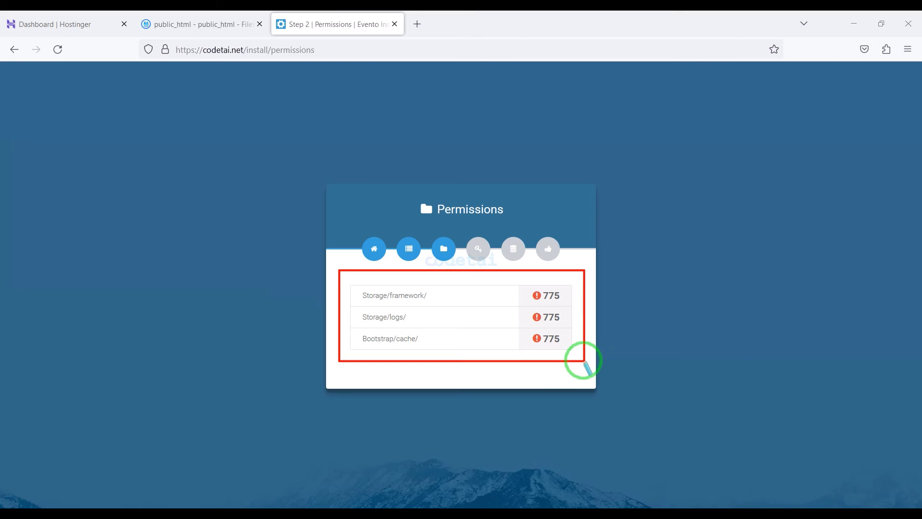
{"action": "left_click", "coordinate": [190, 22]}
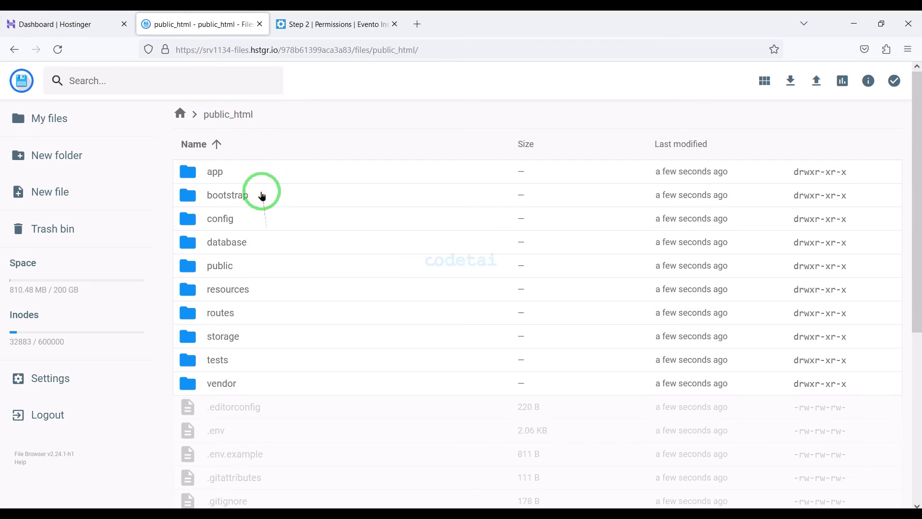
Step: Give bootstrap/cache 777 permissions by adding Group and Others write access
{"action": "double_click", "coordinate": [262, 196]}
{"action": "right_click", "coordinate": [270, 171]}
{"action": "left_click", "coordinate": [319, 276]}
{"action": "left_click", "coordinate": [460, 238]}
{"action": "left_click", "coordinate": [459, 260]}
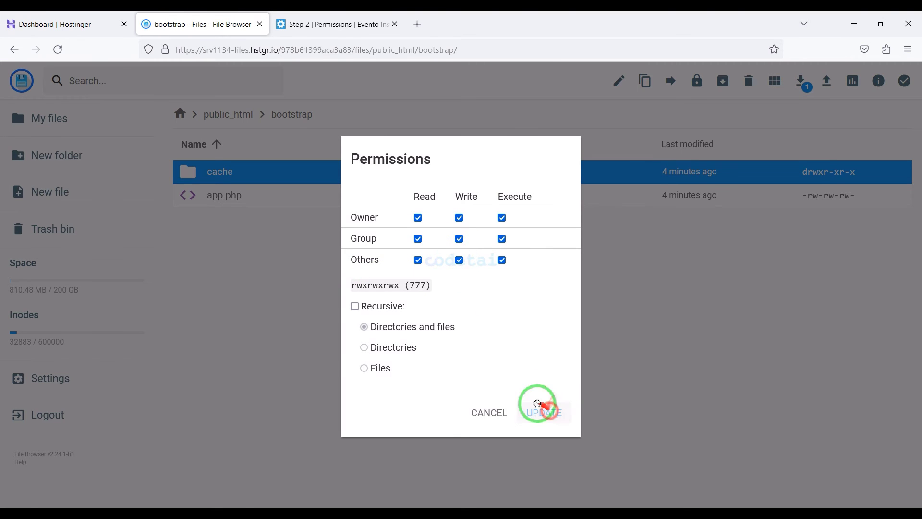
{"action": "left_click", "coordinate": [538, 404]}
Step: Give storage/framework 777 permissions by adding Group and Others write access
{"action": "left_click", "coordinate": [226, 114]}
{"action": "double_click", "coordinate": [265, 333]}
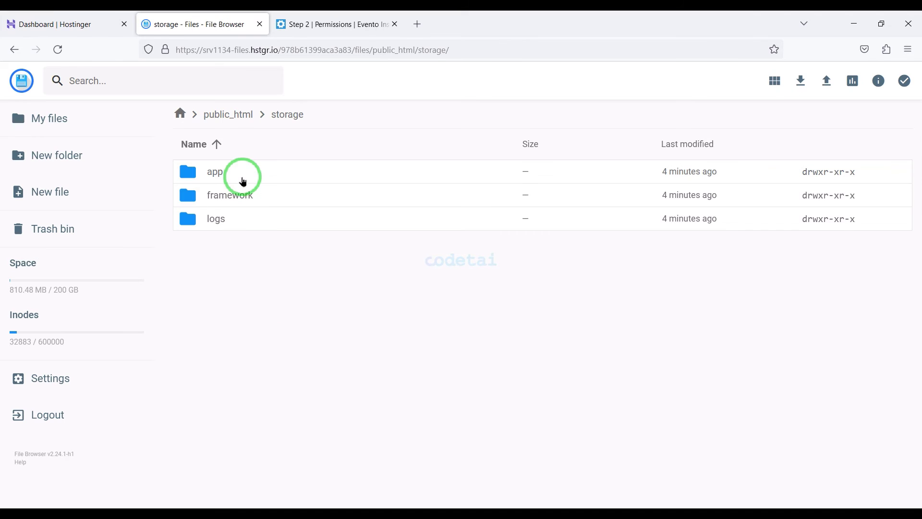
{"action": "right_click", "coordinate": [243, 194]}
{"action": "left_click", "coordinate": [267, 312]}
{"action": "left_click", "coordinate": [459, 239]}
{"action": "left_click", "coordinate": [459, 260]}
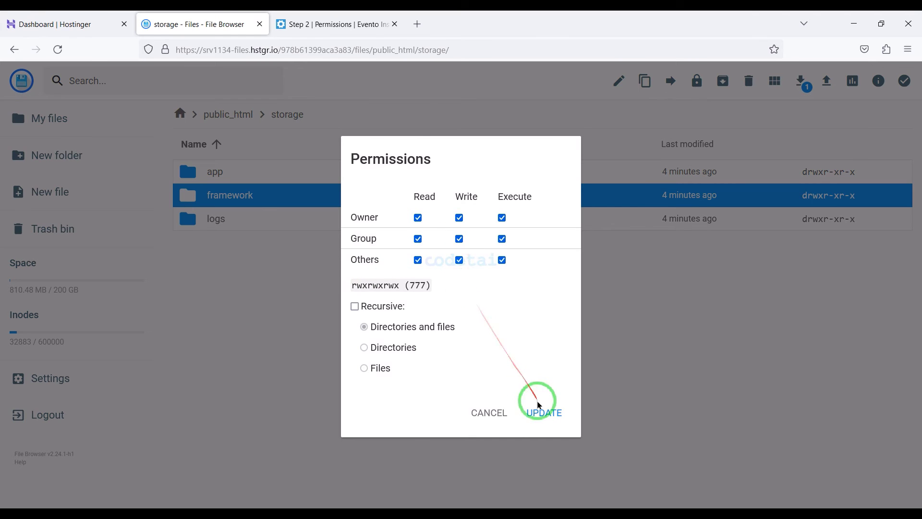
{"action": "left_click", "coordinate": [539, 405]}
Step: Set storage/logs to 777 and recheck the installer's folder permissions
{"action": "right_click", "coordinate": [245, 214]}
{"action": "left_click", "coordinate": [269, 336]}
{"action": "left_click", "coordinate": [459, 238]}
{"action": "left_click", "coordinate": [460, 260]}
{"action": "left_click", "coordinate": [562, 407]}
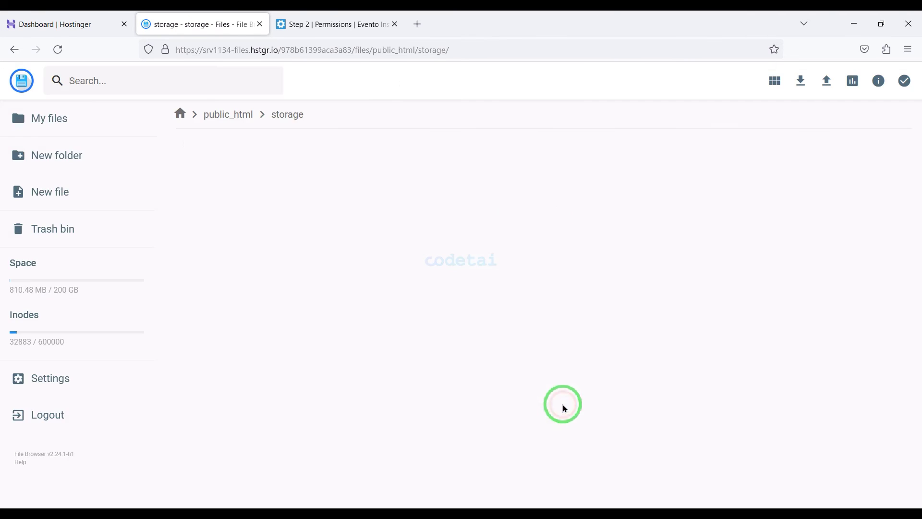
{"action": "left_click", "coordinate": [336, 24]}
{"action": "left_click", "coordinate": [57, 50]}
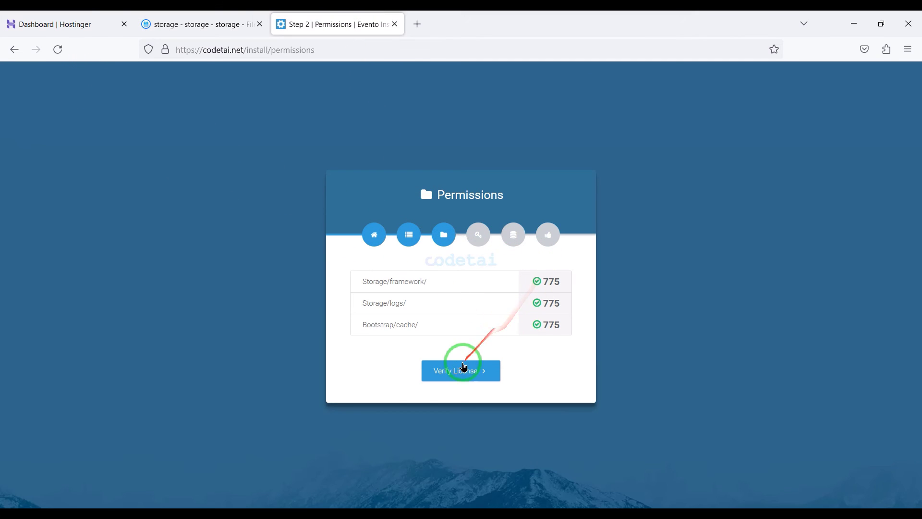
Step: On the licence step, fill in the account email and Envato username
{"action": "left_click", "coordinate": [464, 366]}
{"action": "left_click", "coordinate": [398, 262]}
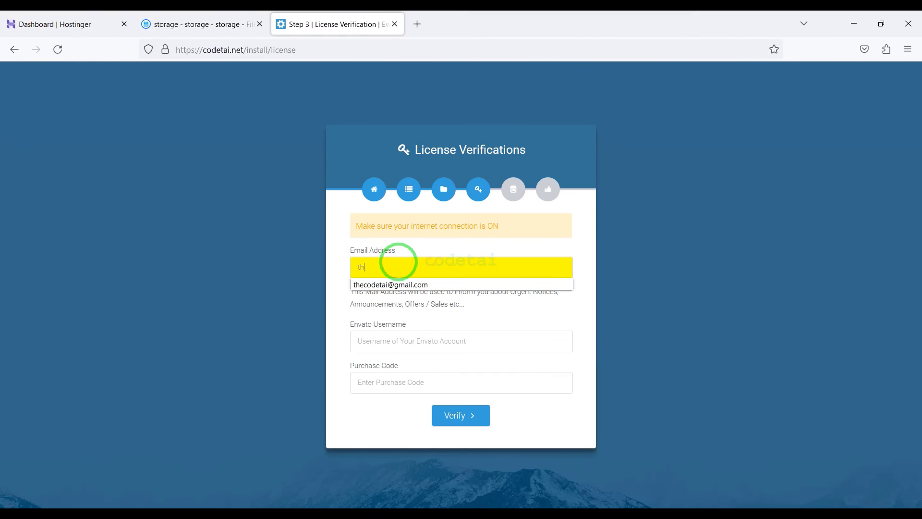
{"action": "type", "text": "the"}
{"action": "left_click", "coordinate": [397, 285]}
{"action": "left_click", "coordinate": [420, 339]}
{"action": "type", "text": "c"}
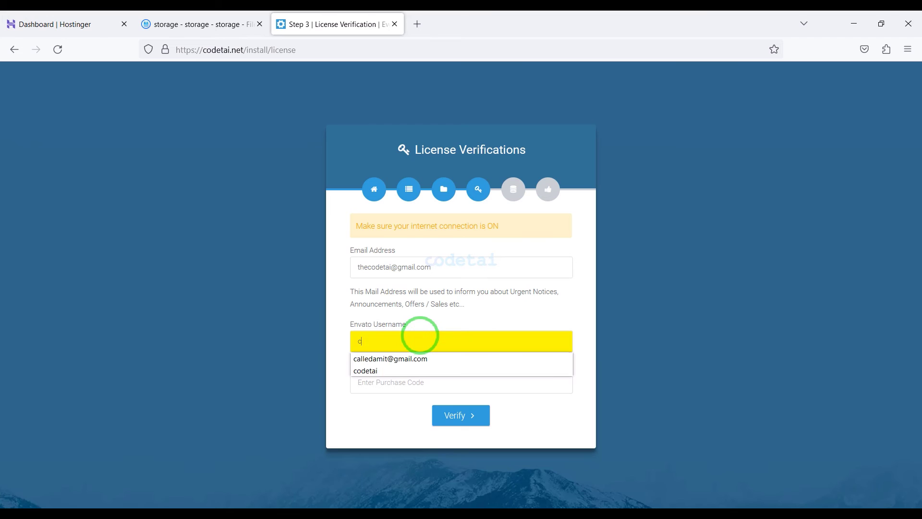
{"action": "left_click", "coordinate": [399, 369]}
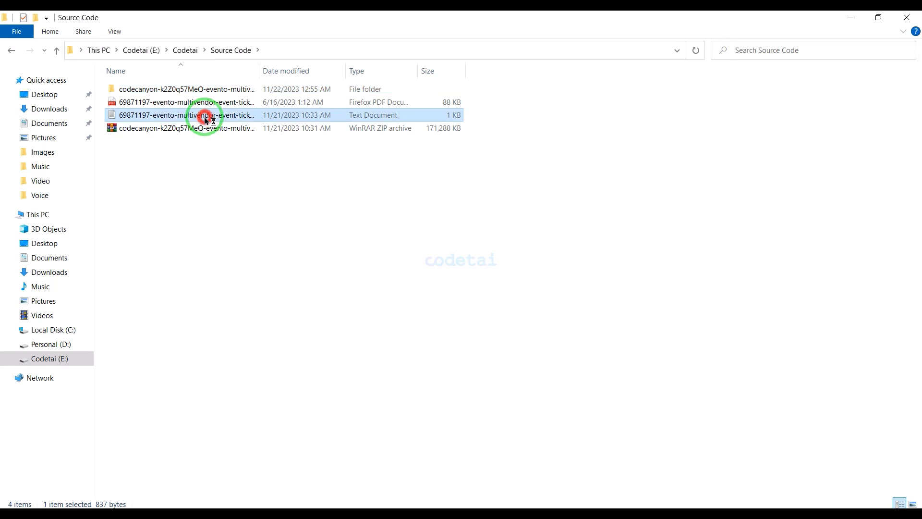
Step: Paste the purchase code from the licence certificate file and submit for verification
{"action": "double_click", "coordinate": [206, 117]}
{"action": "left_click_drag", "start_coordinate": [190, 320], "coordinate": [47, 317]}
{"action": "right_click", "coordinate": [28, 318]}
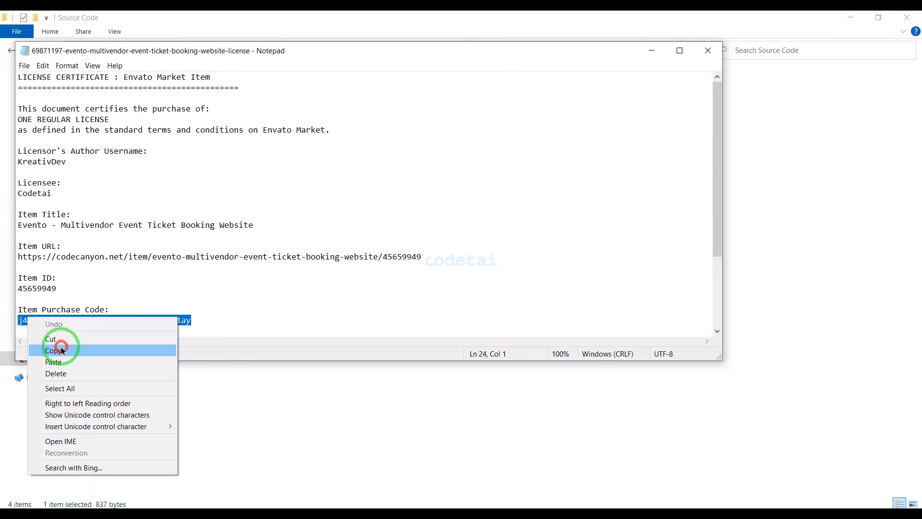
{"action": "left_click", "coordinate": [58, 350]}
{"action": "key", "text": "alt+Tab"}
{"action": "right_click", "coordinate": [391, 367]}
{"action": "right_click", "coordinate": [378, 380]}
{"action": "left_click", "coordinate": [409, 241]}
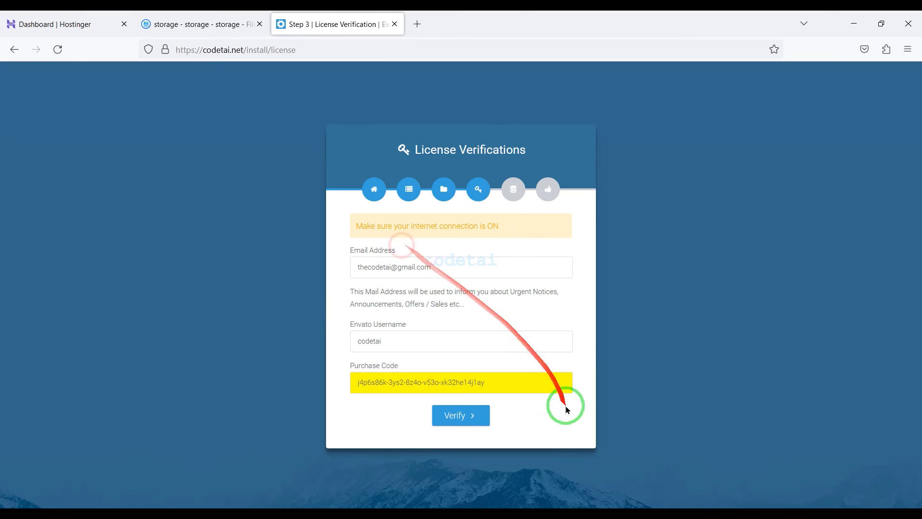
{"action": "left_click", "coordinate": [461, 415]}
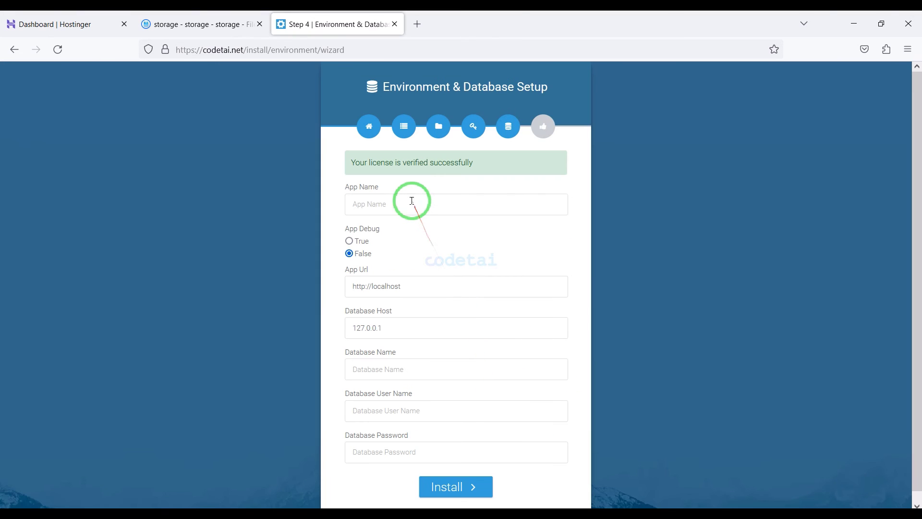
Step: Enter Codetai as the installer's App Name and note the remaining database fields
{"action": "left_click", "coordinate": [412, 201]}
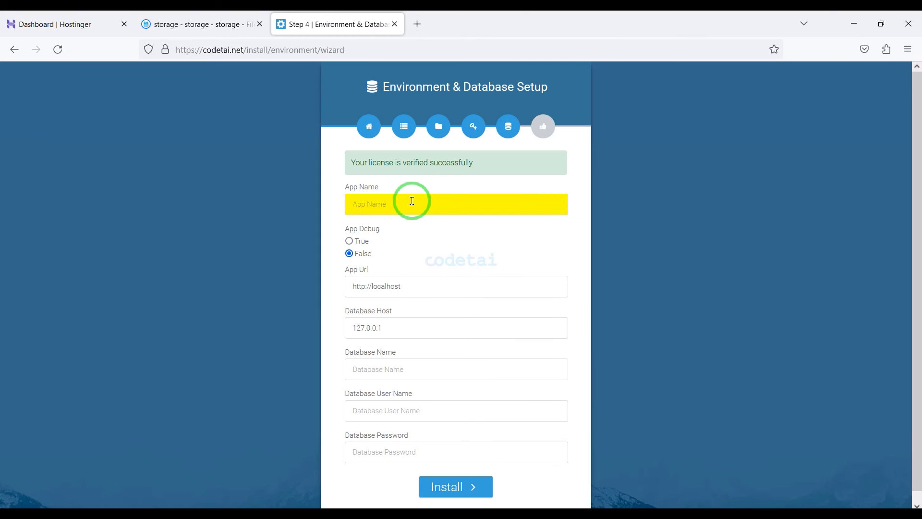
{"action": "type", "text": "Co"}
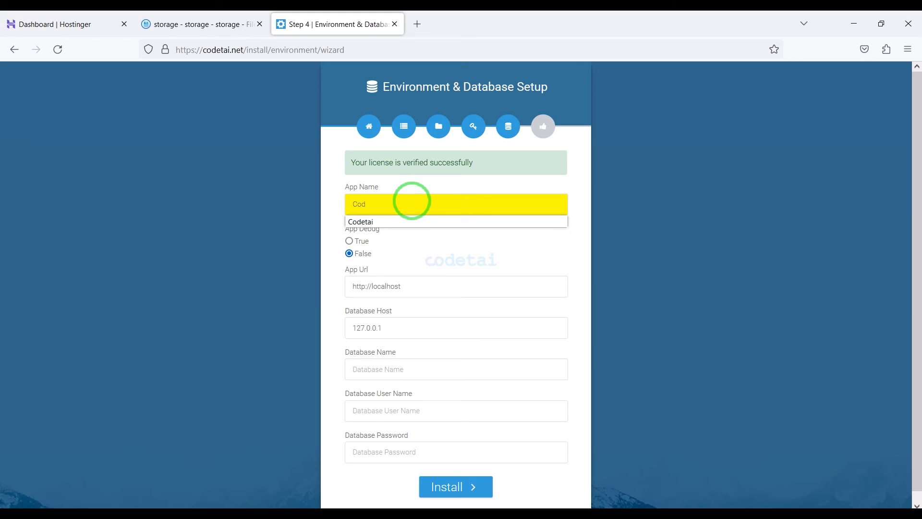
{"action": "type", "text": "d"}
{"action": "left_click", "coordinate": [391, 222]}
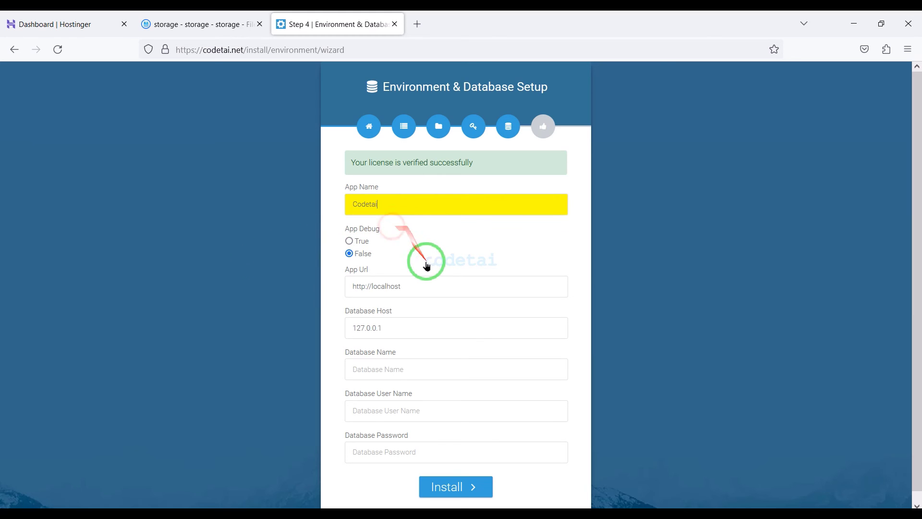
{"action": "key", "text": "Tab"}
{"action": "scroll", "coordinate": [365, 267], "scroll_direction": "down", "scroll_amount": 1}
{"action": "left_click_drag", "start_coordinate": [355, 267], "coordinate": [579, 457]}
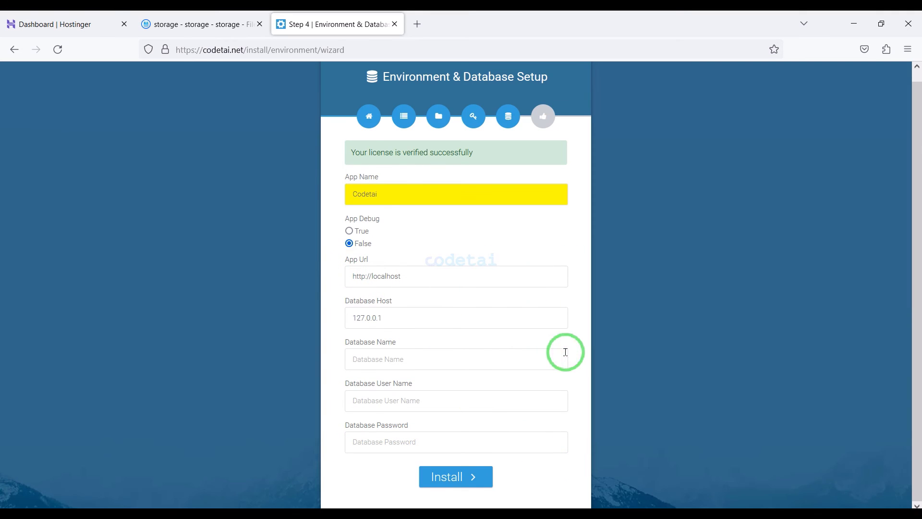
{"action": "left_click", "coordinate": [77, 23]}
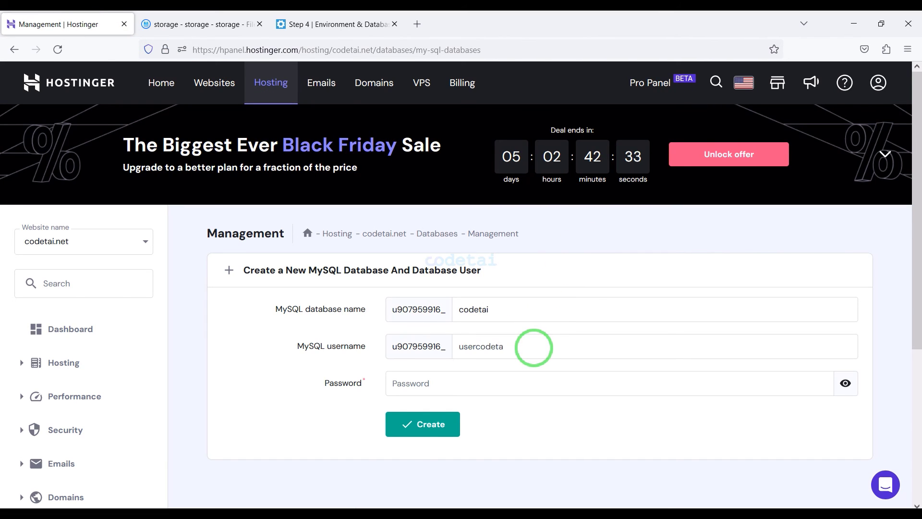
Step: Generate a random MySQL password and paste it into the installer's Database Password
{"action": "left_click", "coordinate": [814, 383]}
{"action": "triple_click", "coordinate": [414, 382]}
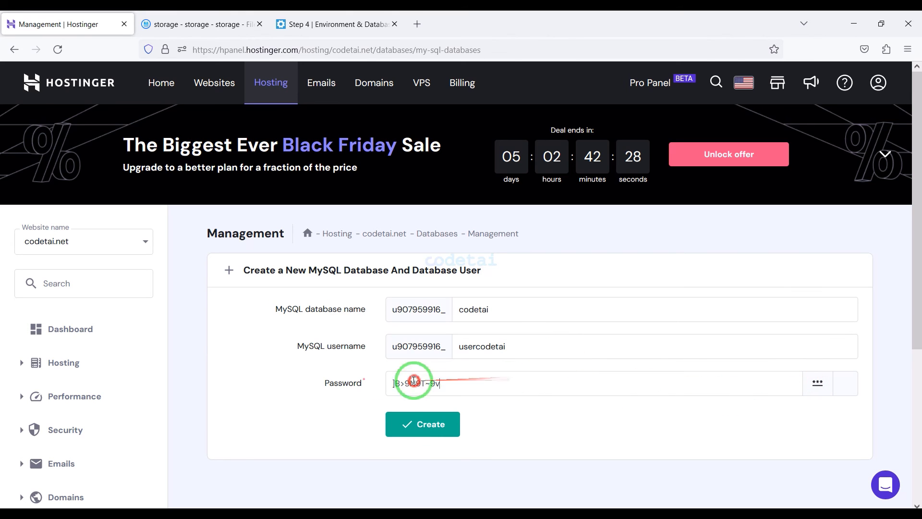
{"action": "right_click", "coordinate": [425, 382]}
{"action": "left_click", "coordinate": [431, 210]}
{"action": "left_click", "coordinate": [332, 24]}
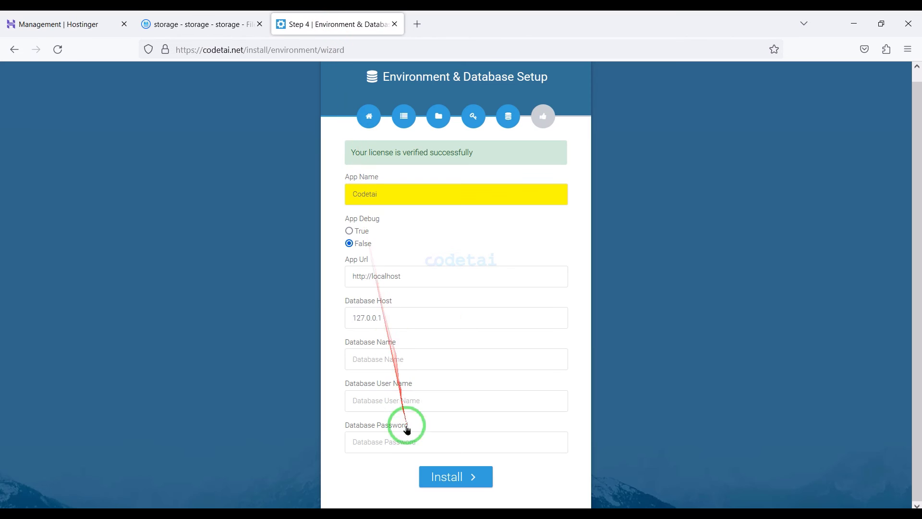
{"action": "right_click", "coordinate": [408, 441]}
{"action": "left_click", "coordinate": [423, 337]}
Step: Fill the installer's Database Name with the new codetai database name
{"action": "left_click", "coordinate": [53, 24]}
{"action": "left_click_drag", "start_coordinate": [318, 360], "coordinate": [205, 366]}
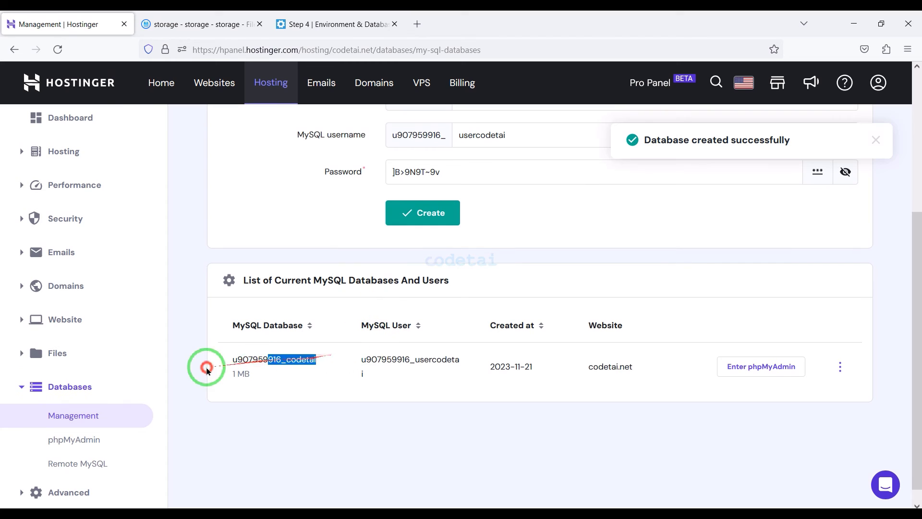
{"action": "left_click", "coordinate": [336, 24]}
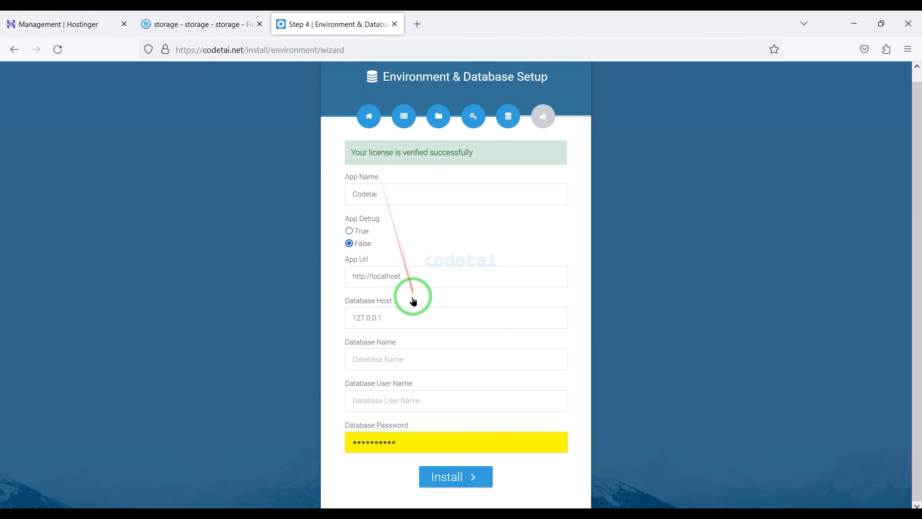
{"action": "right_click", "coordinate": [409, 357]}
{"action": "left_click", "coordinate": [437, 244]}
Step: Fill the Database User Name with the MySQL user and start the installation
{"action": "left_click", "coordinate": [111, 24]}
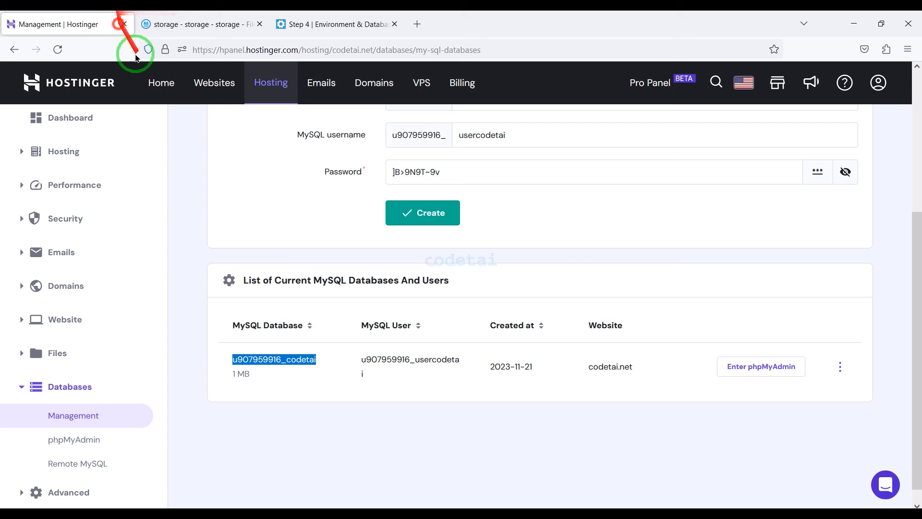
{"action": "left_click_drag", "start_coordinate": [460, 361], "coordinate": [354, 353]}
{"action": "right_click", "coordinate": [369, 362]}
{"action": "left_click", "coordinate": [392, 373]}
{"action": "left_click", "coordinate": [332, 24]}
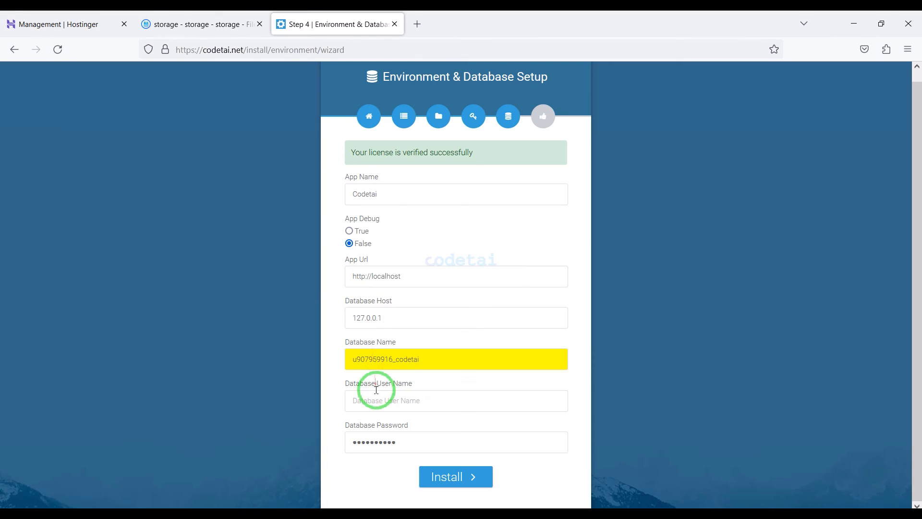
{"action": "right_click", "coordinate": [377, 390]}
{"action": "left_click", "coordinate": [406, 296]}
{"action": "left_click", "coordinate": [564, 381]}
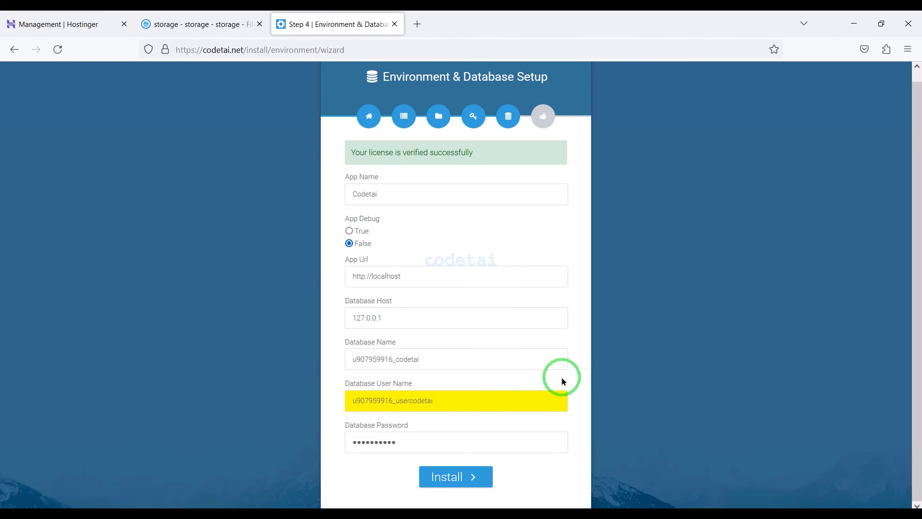
{"action": "left_click", "coordinate": [458, 479]}
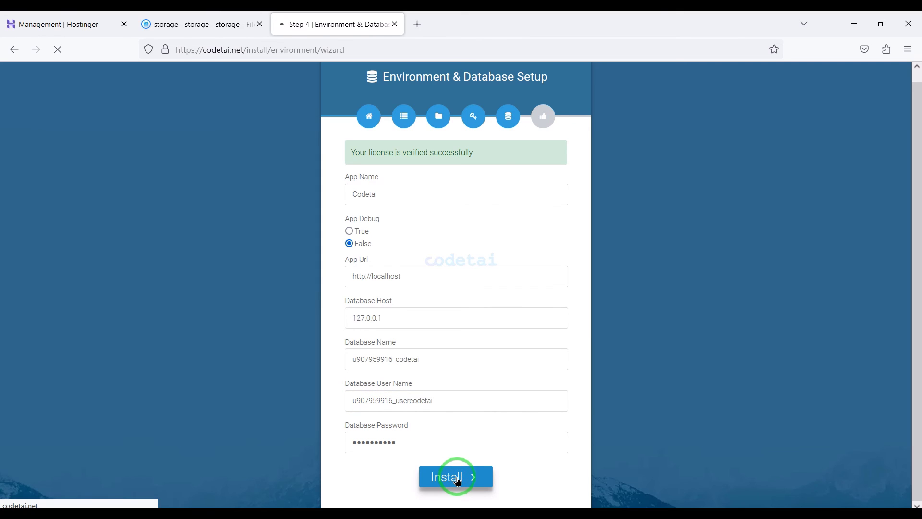
Step: Review the admin panel login details and scroll through the final .env settings
{"action": "mouse_move", "coordinate": [331, 250]}
{"action": "left_mouse_down"}
{"action": "mouse_move", "coordinate": [432, 313]}
{"action": "mouse_move", "coordinate": [462, 318]}
{"action": "left_mouse_up"}
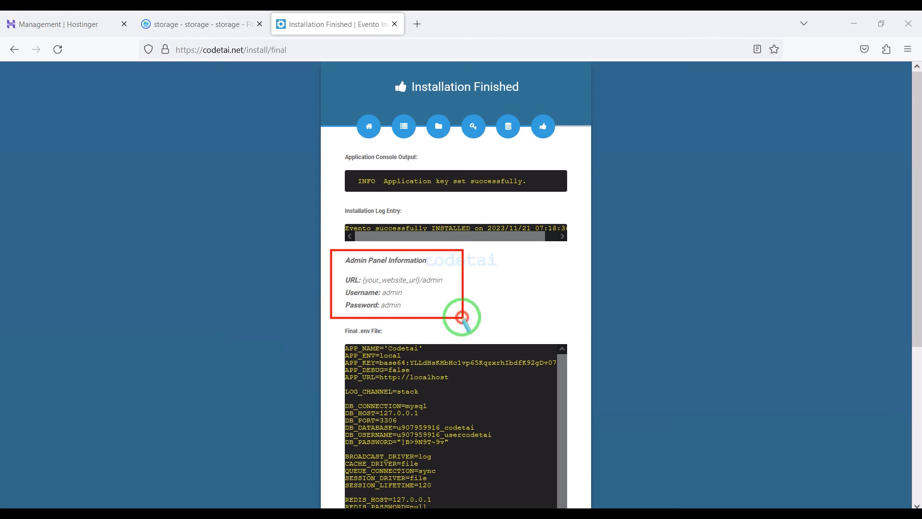
{"action": "left_click_drag", "start_coordinate": [336, 283], "coordinate": [419, 314]}
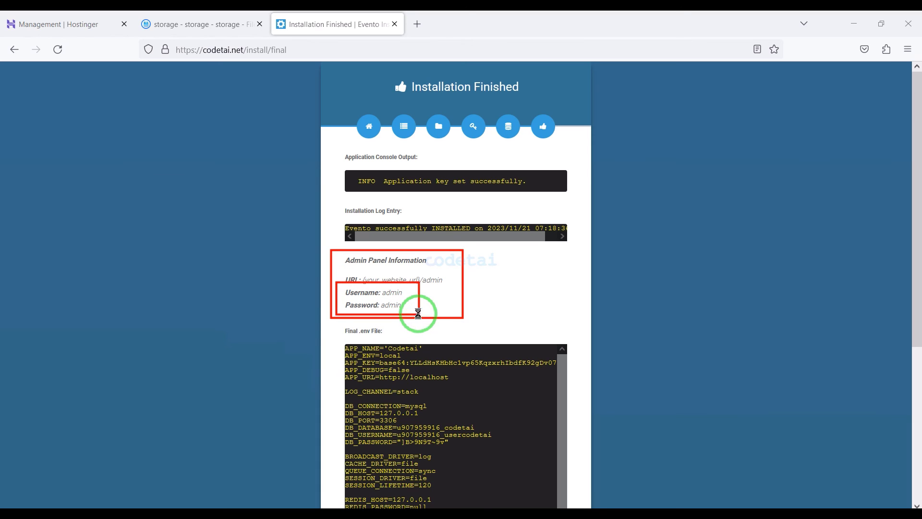
{"action": "scroll", "coordinate": [474, 315], "scroll_direction": "down", "scroll_amount": 5}
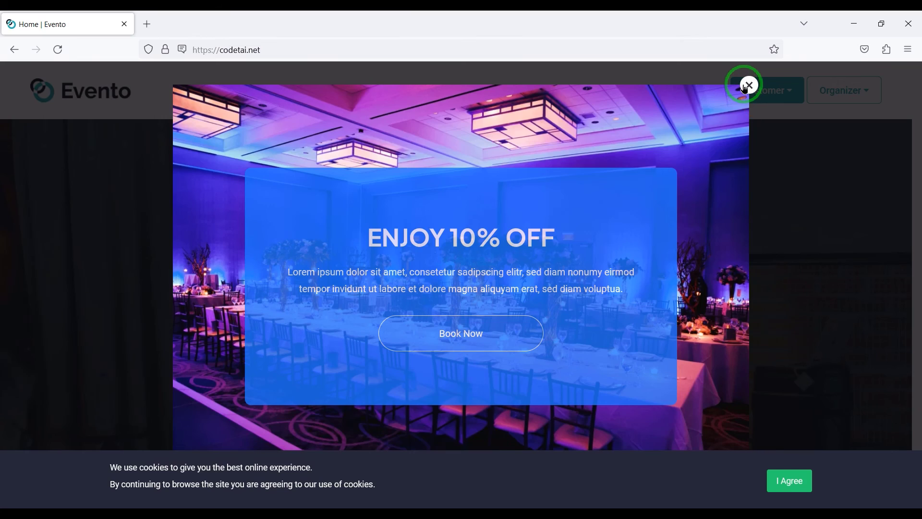
Step: Dismiss the discount popup and cookie notice, then start entering codetai.net/admin
{"action": "left_click", "coordinate": [749, 85]}
{"action": "left_click", "coordinate": [790, 481]}
{"action": "scroll", "coordinate": [710, 352], "scroll_direction": "down", "scroll_amount": 7}
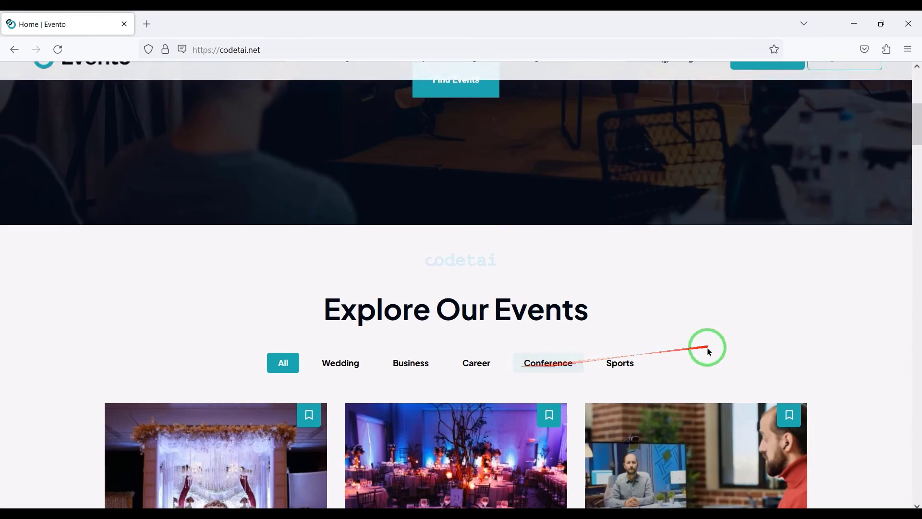
{"action": "scroll", "coordinate": [710, 352], "scroll_direction": "down", "scroll_amount": 20}
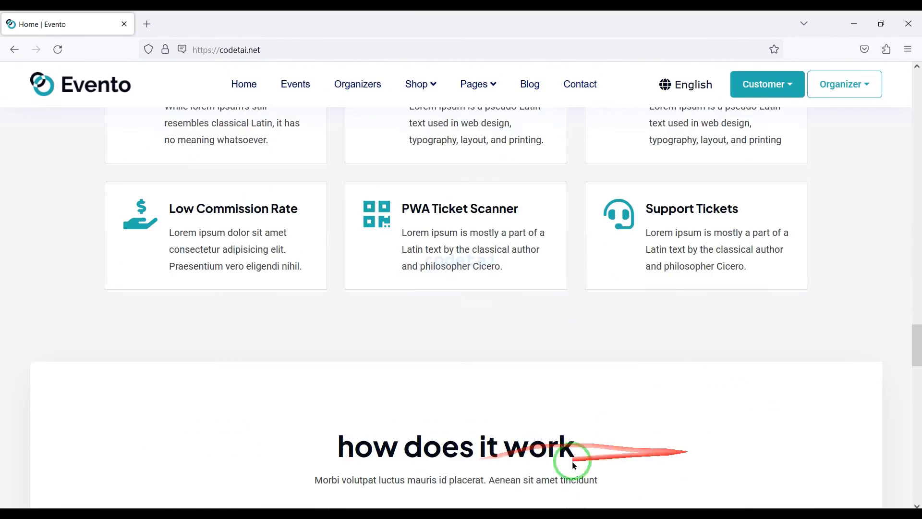
{"action": "scroll", "coordinate": [634, 449], "scroll_direction": "down", "scroll_amount": 15}
{"action": "left_click", "coordinate": [432, 50]}
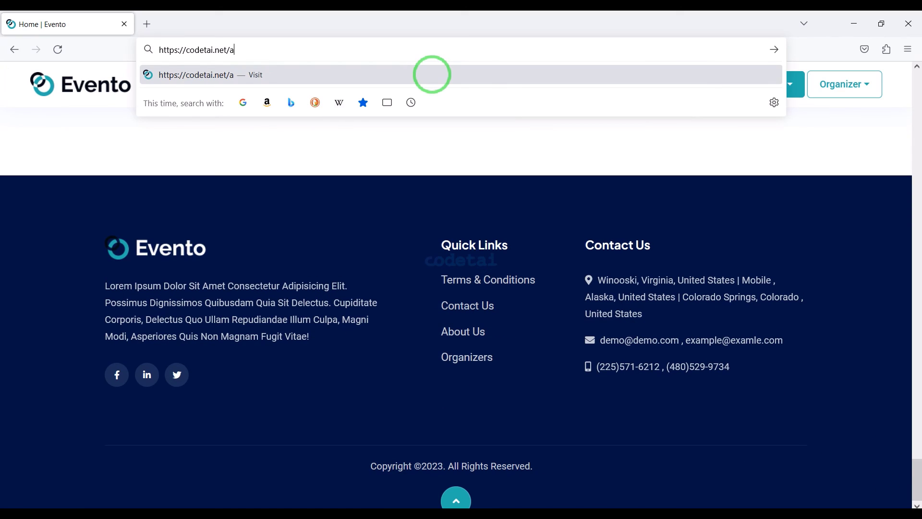
Step: Log in to the admin panel with the admin credentials and open Change Password
{"action": "left_click", "coordinate": [432, 76]}
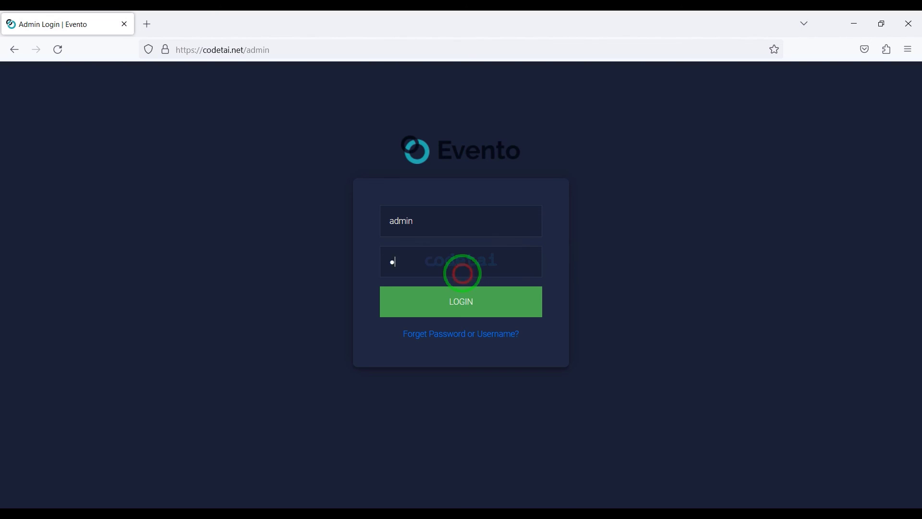
{"action": "left_click", "coordinate": [490, 412]}
{"action": "left_click", "coordinate": [882, 80]}
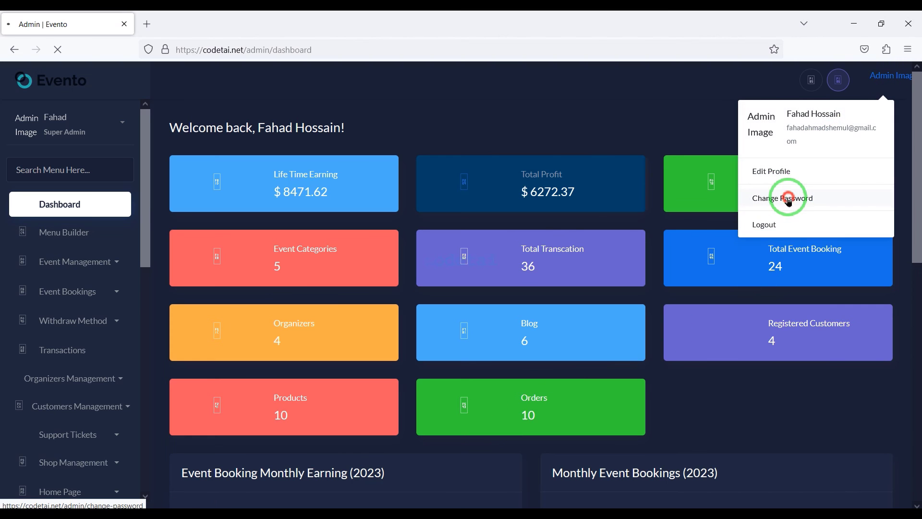
{"action": "left_click", "coordinate": [785, 196]}
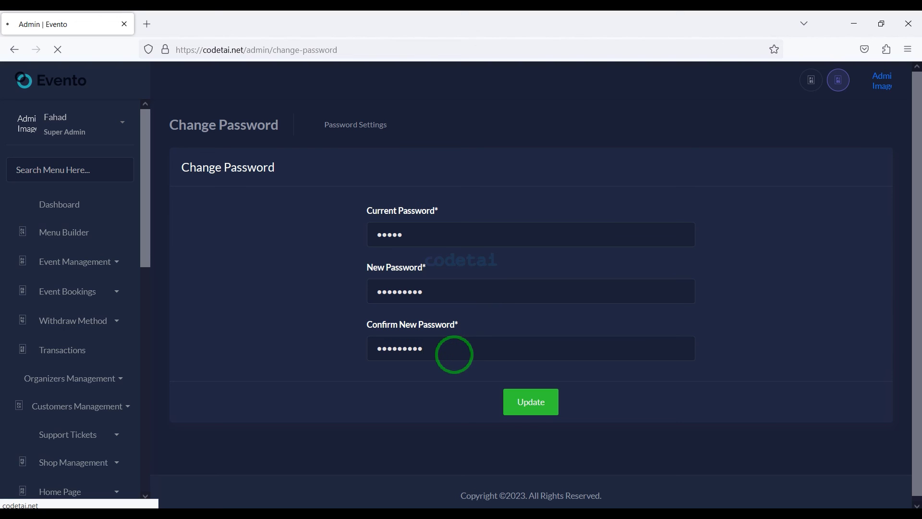
Step: Update the admin profile's e-mail address and save the profile
{"action": "left_click", "coordinate": [880, 80]}
{"action": "left_click", "coordinate": [786, 171]}
{"action": "left_click", "coordinate": [702, 193]}
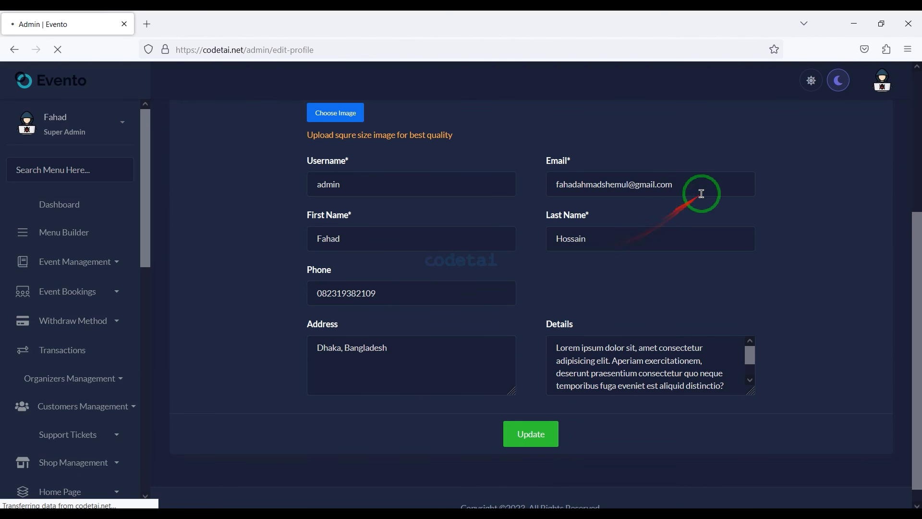
{"action": "left_click", "coordinate": [576, 202]}
{"action": "left_click", "coordinate": [531, 416]}
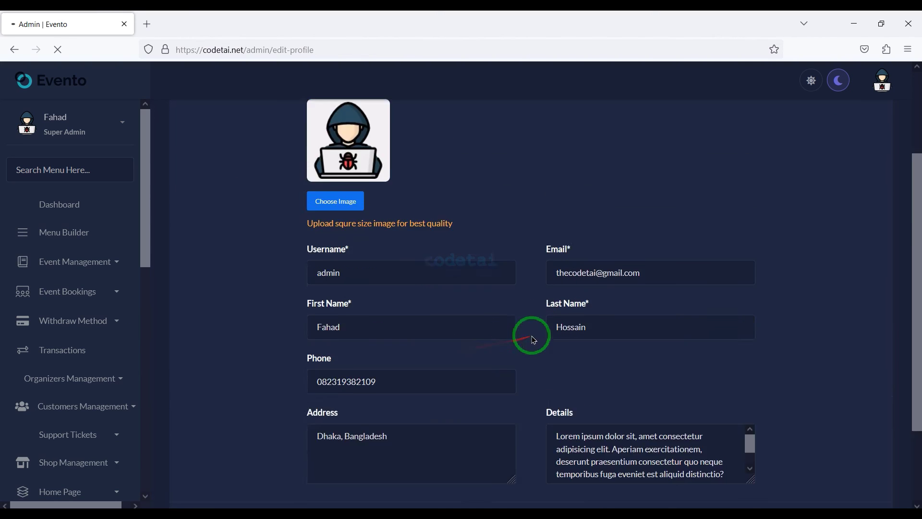
Step: Expand the Event Bookings, Event Management and Organizers Management sidebar sections
{"action": "scroll", "coordinate": [419, 321], "scroll_direction": "down", "scroll_amount": 8}
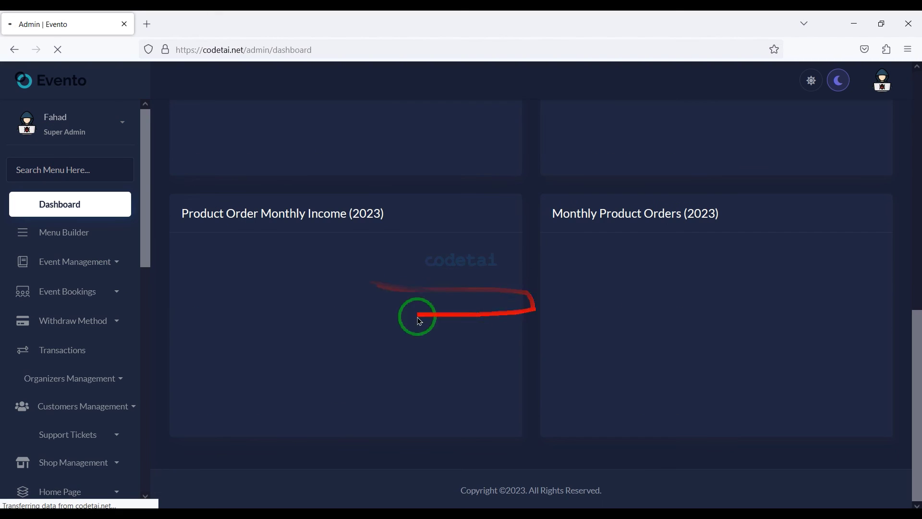
{"action": "scroll", "coordinate": [99, 284], "scroll_direction": "down", "scroll_amount": 3}
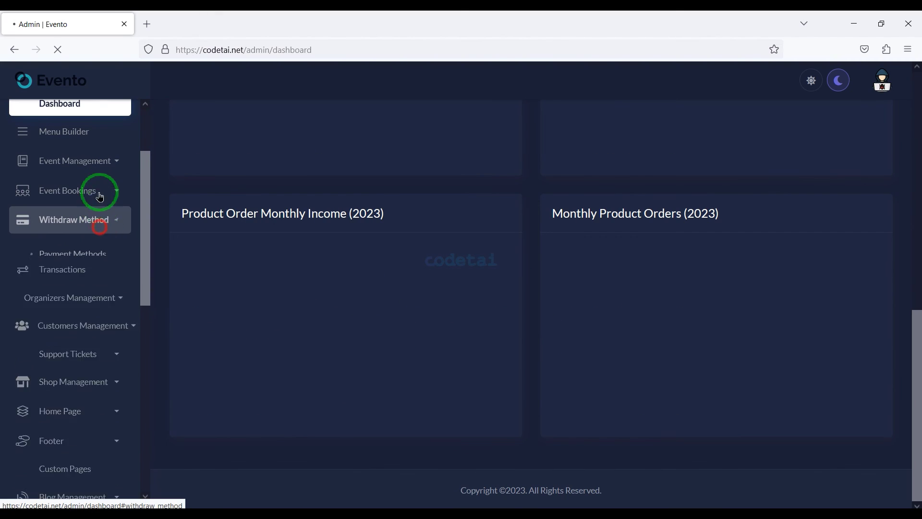
{"action": "left_click", "coordinate": [99, 193]}
{"action": "left_click", "coordinate": [99, 161]}
{"action": "scroll", "coordinate": [100, 307], "scroll_direction": "down", "scroll_amount": 9}
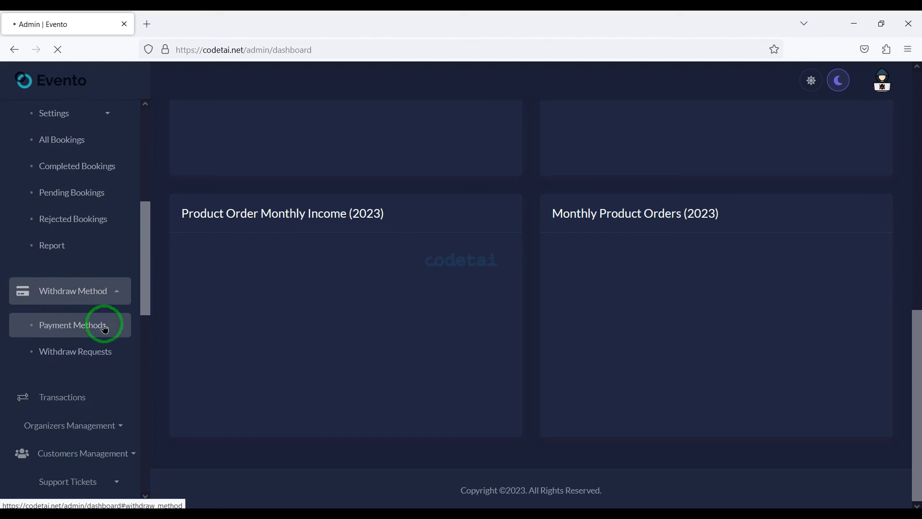
{"action": "left_click", "coordinate": [102, 325]}
{"action": "scroll", "coordinate": [103, 327], "scroll_direction": "down", "scroll_amount": 6}
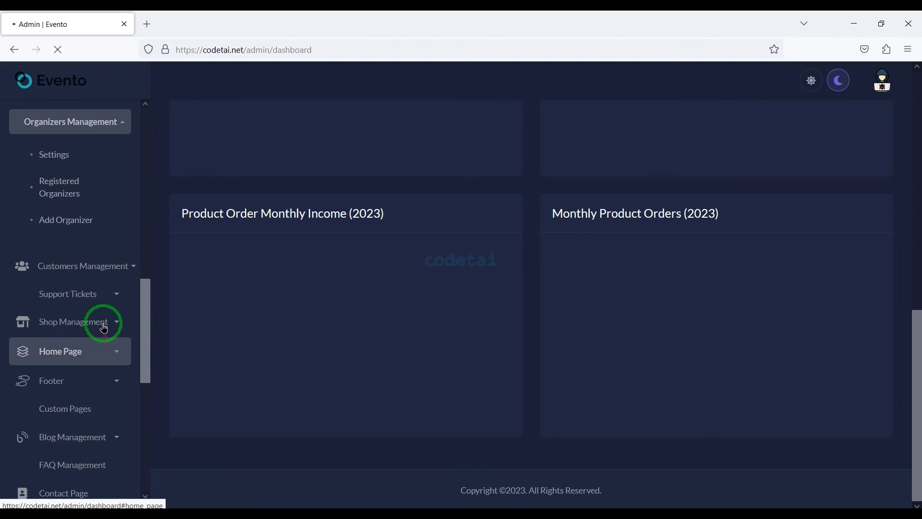
Step: Expand the Customers Management and Ads sidebar sections
{"action": "left_click", "coordinate": [100, 282]}
{"action": "scroll", "coordinate": [97, 342], "scroll_direction": "down", "scroll_amount": 5}
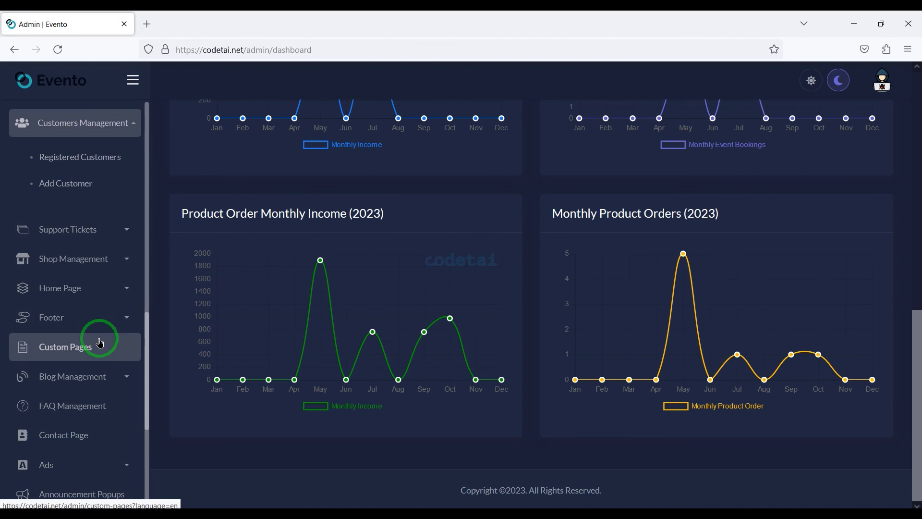
{"action": "scroll", "coordinate": [111, 331], "scroll_direction": "down", "scroll_amount": 3}
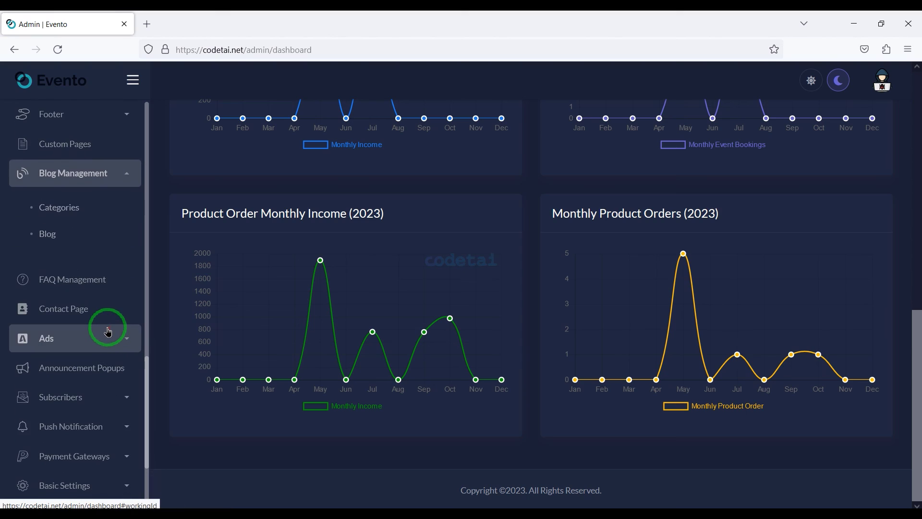
{"action": "left_click", "coordinate": [108, 333]}
{"action": "scroll", "coordinate": [124, 350], "scroll_direction": "down", "scroll_amount": 4}
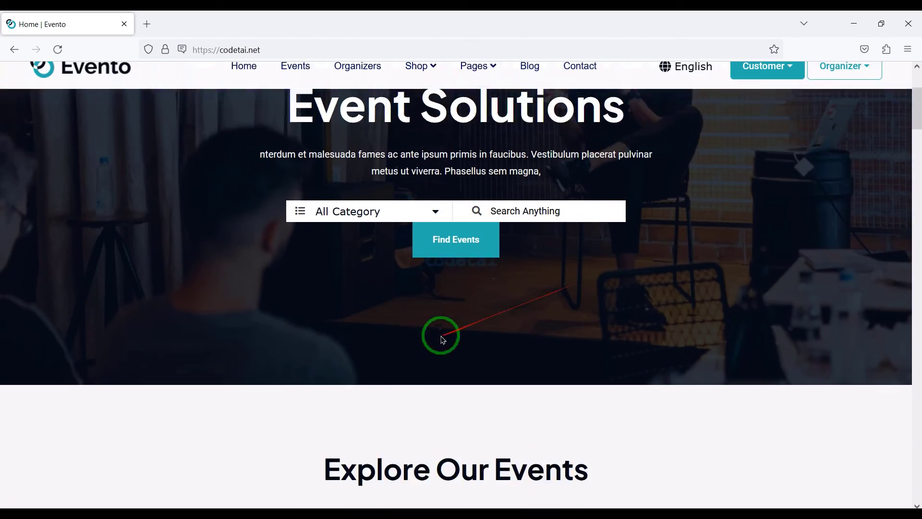
{"action": "scroll", "coordinate": [443, 334], "scroll_direction": "down", "scroll_amount": 7}
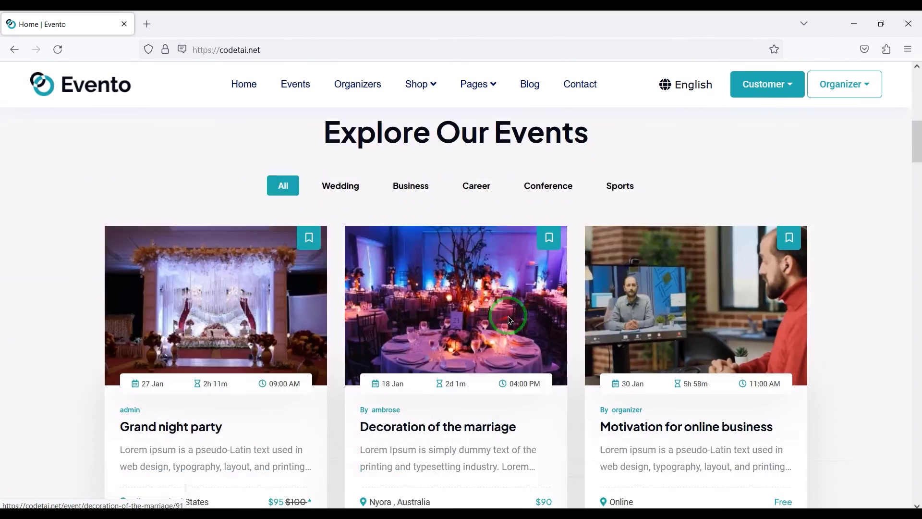
Step: Filter the home page events to Business and browse the listed events
{"action": "scroll", "coordinate": [350, 269], "scroll_direction": "up", "scroll_amount": 2}
{"action": "left_click", "coordinate": [411, 258]}
{"action": "scroll", "coordinate": [354, 424], "scroll_direction": "down", "scroll_amount": 15}
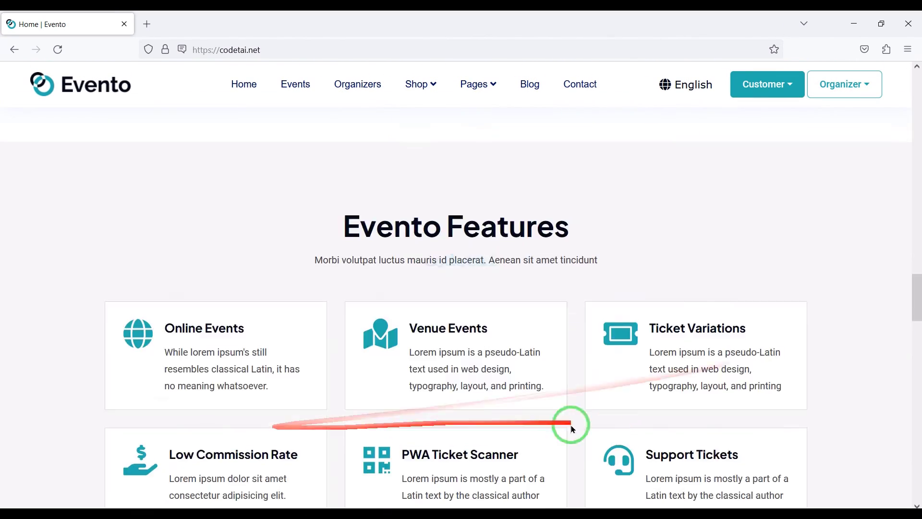
{"action": "scroll", "coordinate": [533, 451], "scroll_direction": "down", "scroll_amount": 8}
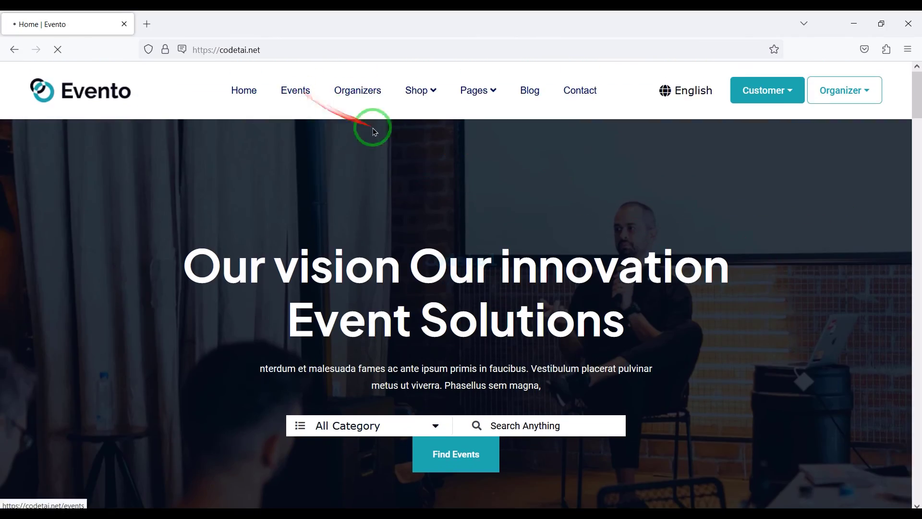
{"action": "scroll", "coordinate": [401, 257], "scroll_direction": "down", "scroll_amount": 10}
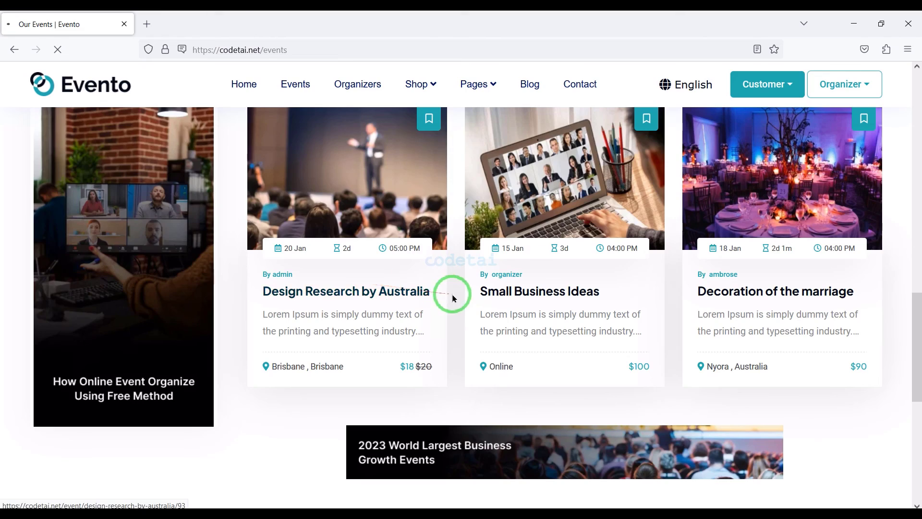
{"action": "scroll", "coordinate": [648, 293], "scroll_direction": "down", "scroll_amount": 8}
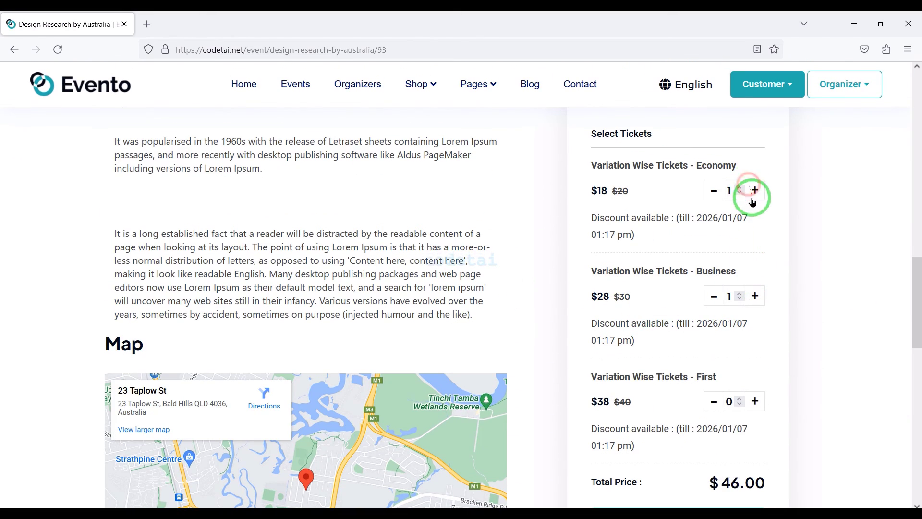
{"action": "scroll", "coordinate": [755, 204], "scroll_direction": "down", "scroll_amount": 4}
Step: Proceed to book the chosen tickets, then return to the home page
{"action": "left_click", "coordinate": [687, 312]}
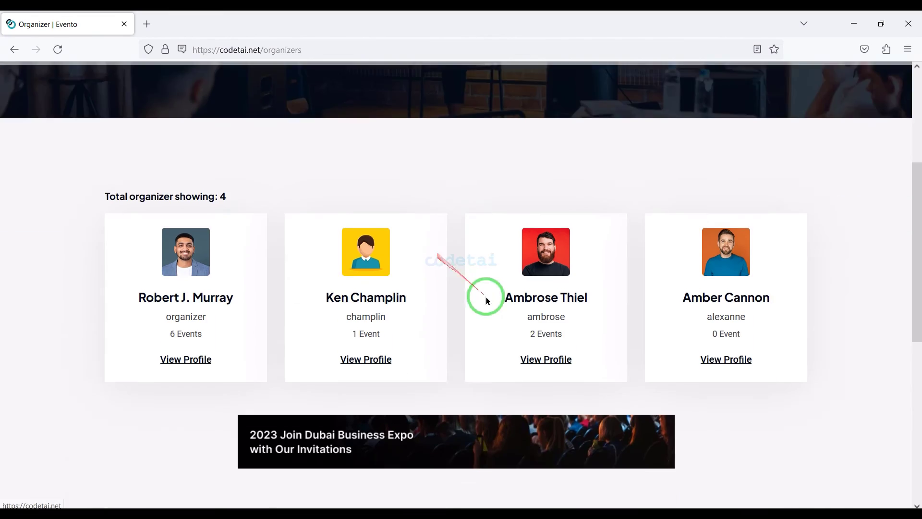
{"action": "scroll", "coordinate": [480, 298], "scroll_direction": "down", "scroll_amount": 2}
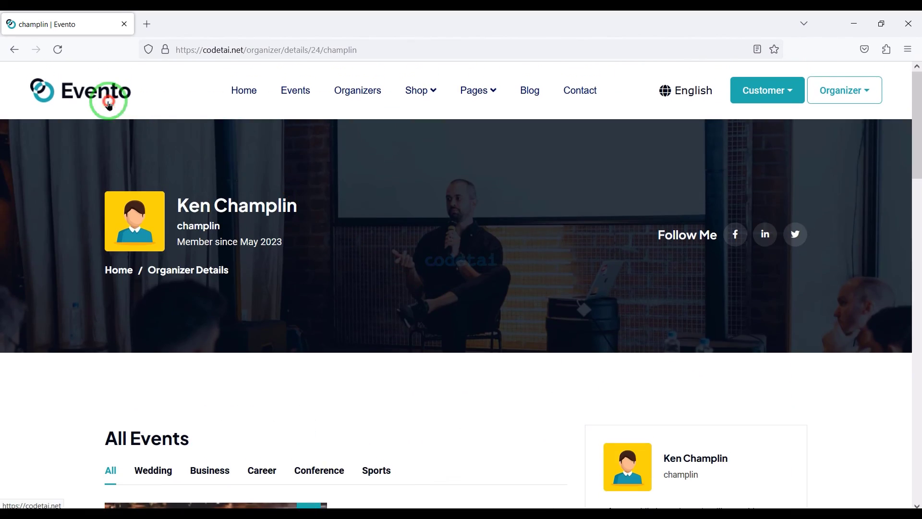
{"action": "left_click", "coordinate": [109, 106]}
{"action": "scroll", "coordinate": [758, 299], "scroll_direction": "down", "scroll_amount": 10}
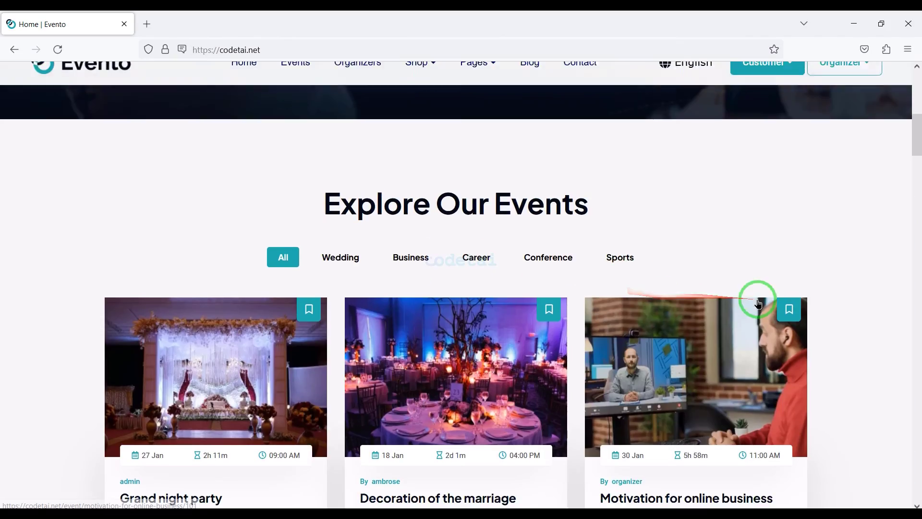